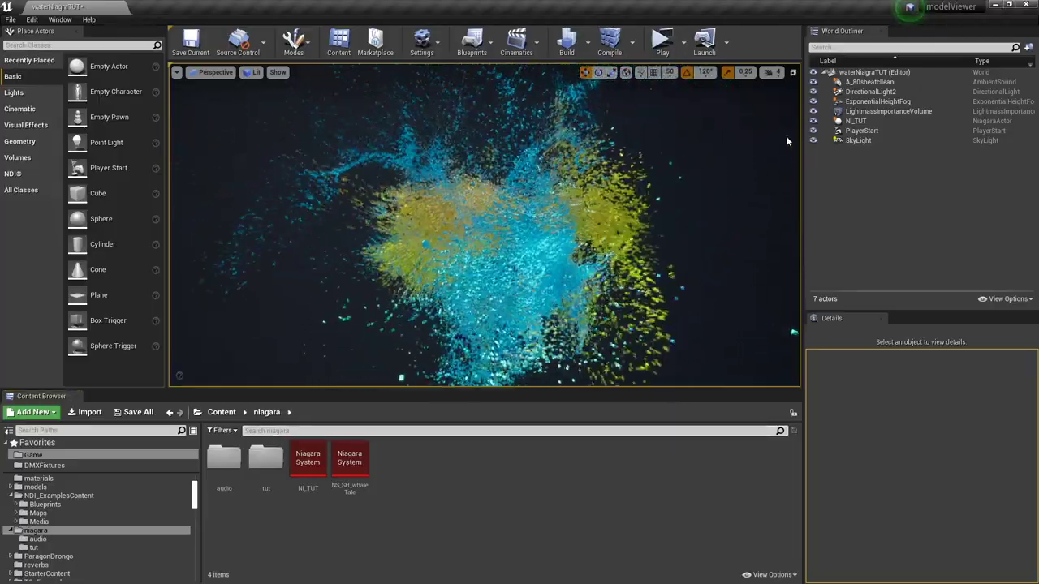
Delete the NI_TUT Niagara particle actor from the waterNiagraTUT level.
{"action": "left_click", "coordinate": [872, 82]}
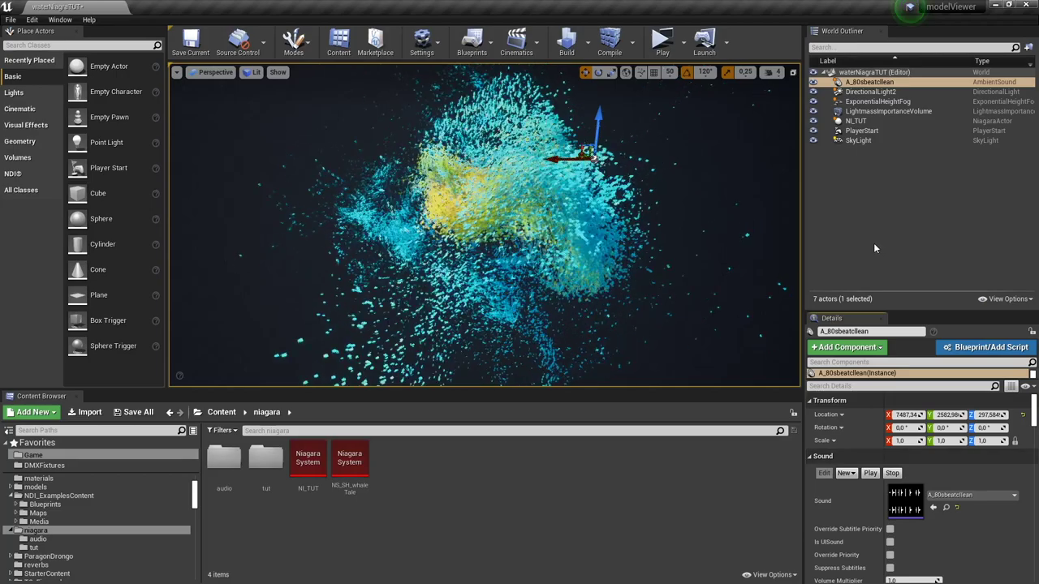
{"action": "left_click", "coordinate": [855, 120]}
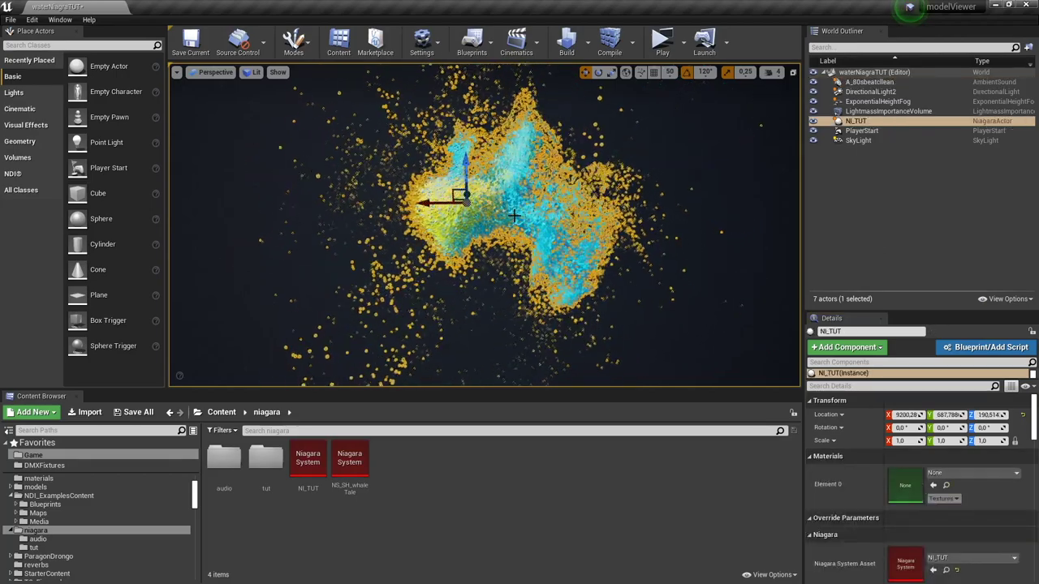
{"action": "key", "text": "Delete"}
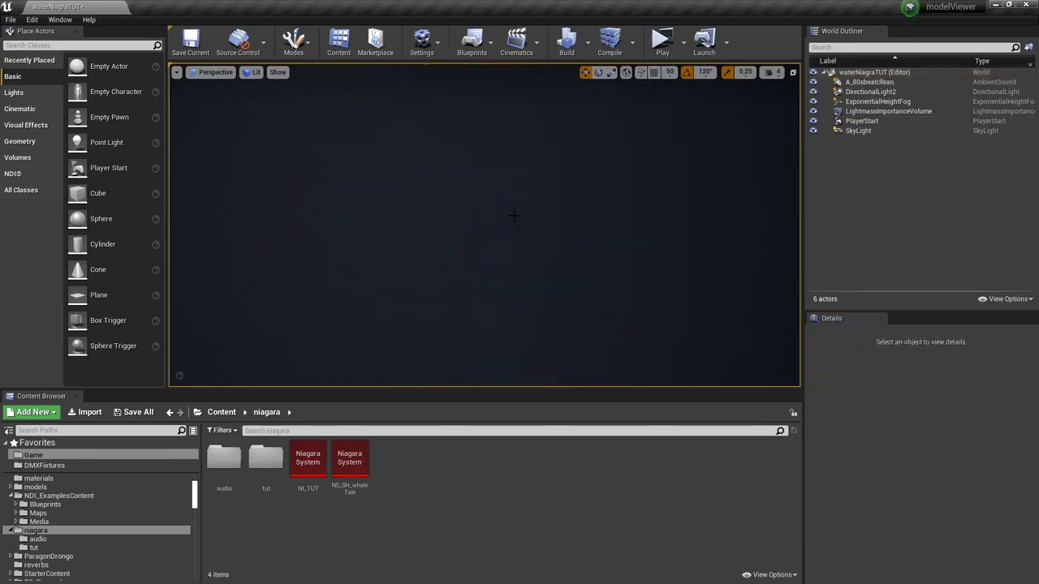
Create a Niagara System in the tut folder from the Hanging Particulates emitter template.
{"action": "double_click", "coordinate": [265, 460]}
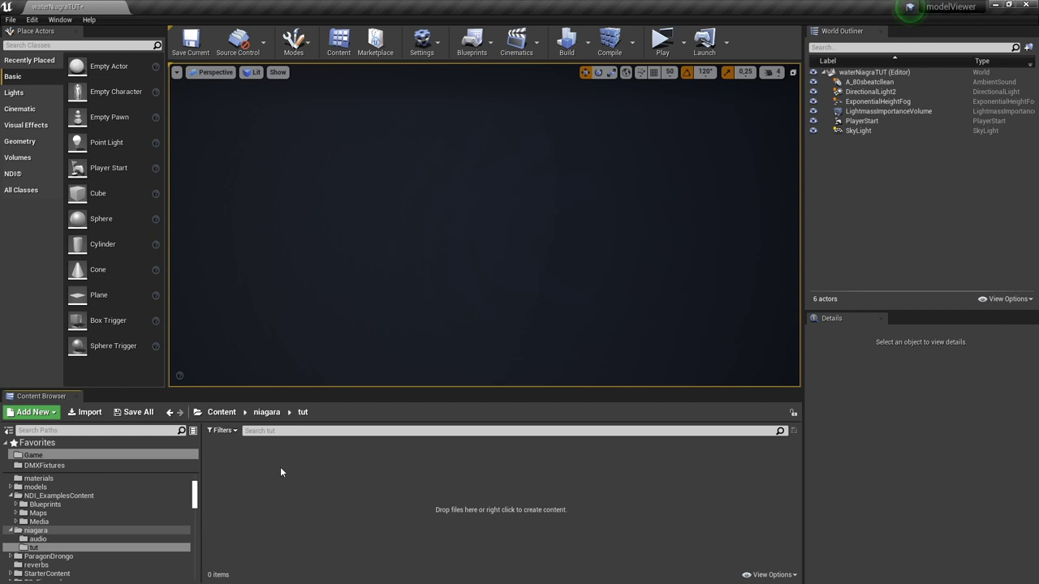
{"action": "right_click", "coordinate": [280, 467]}
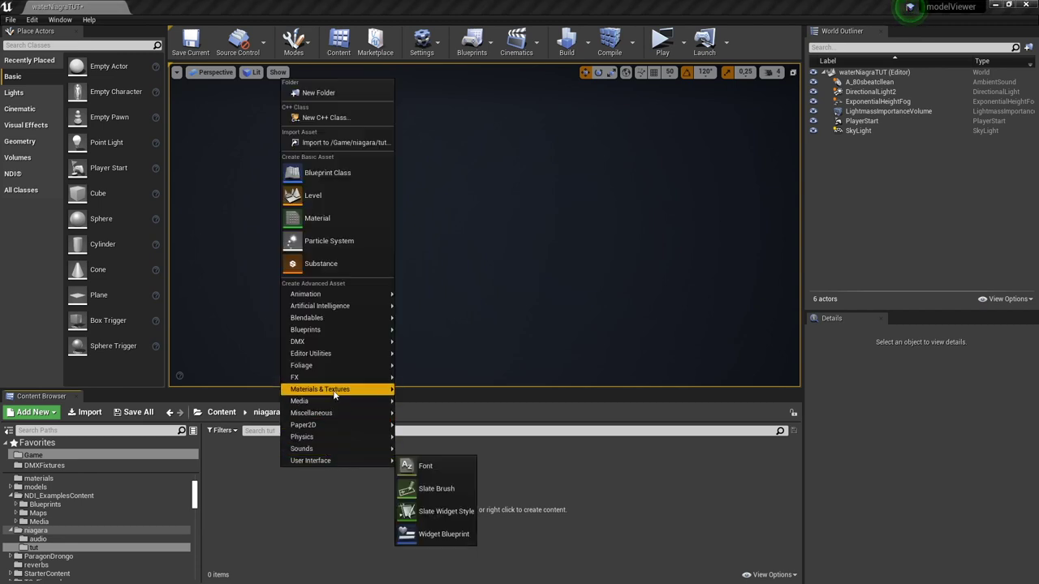
{"action": "mouse_move", "coordinate": [336, 377]}
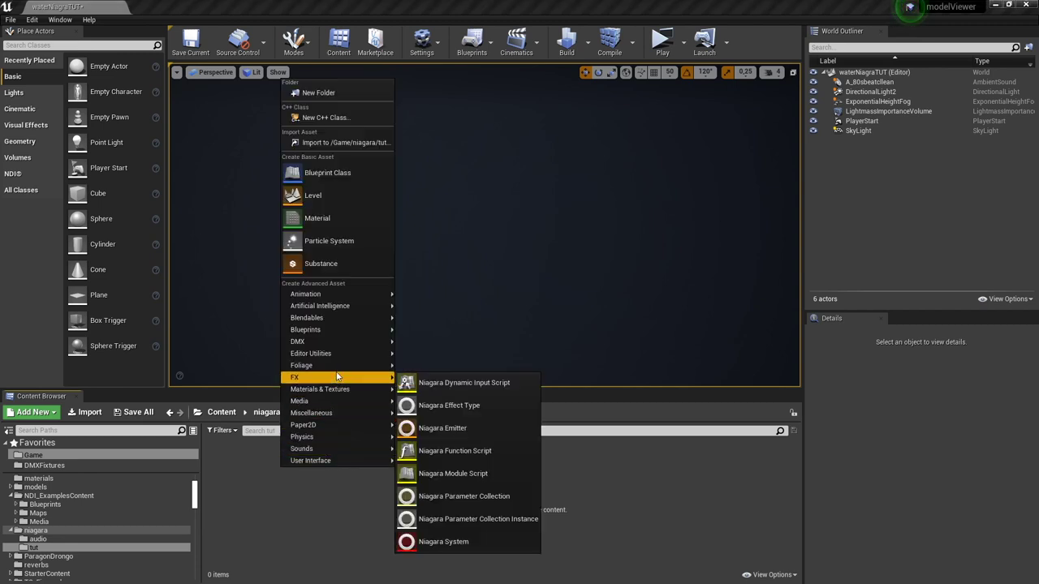
{"action": "left_click", "coordinate": [454, 542]}
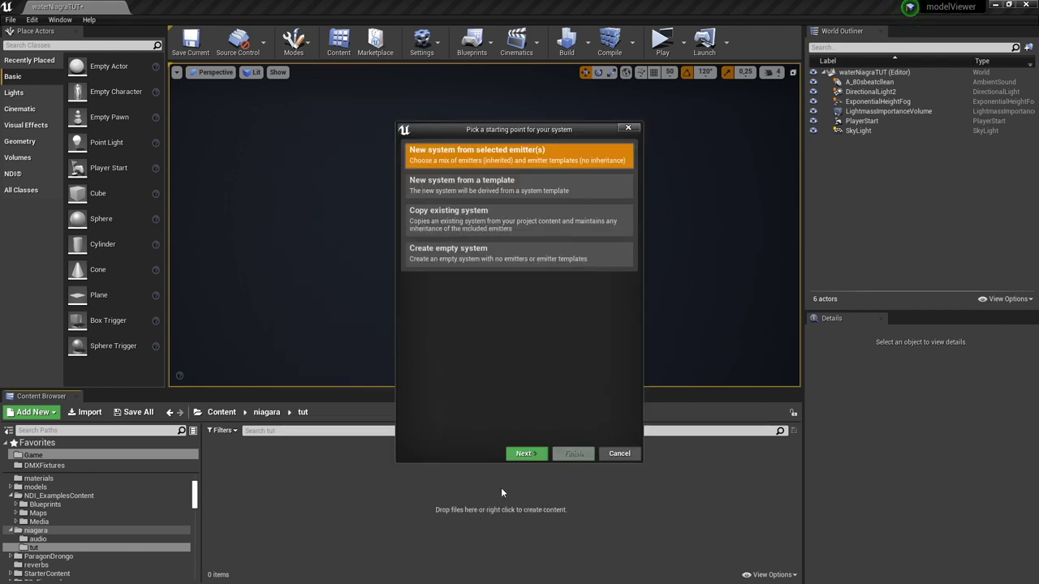
{"action": "left_click", "coordinate": [524, 454]}
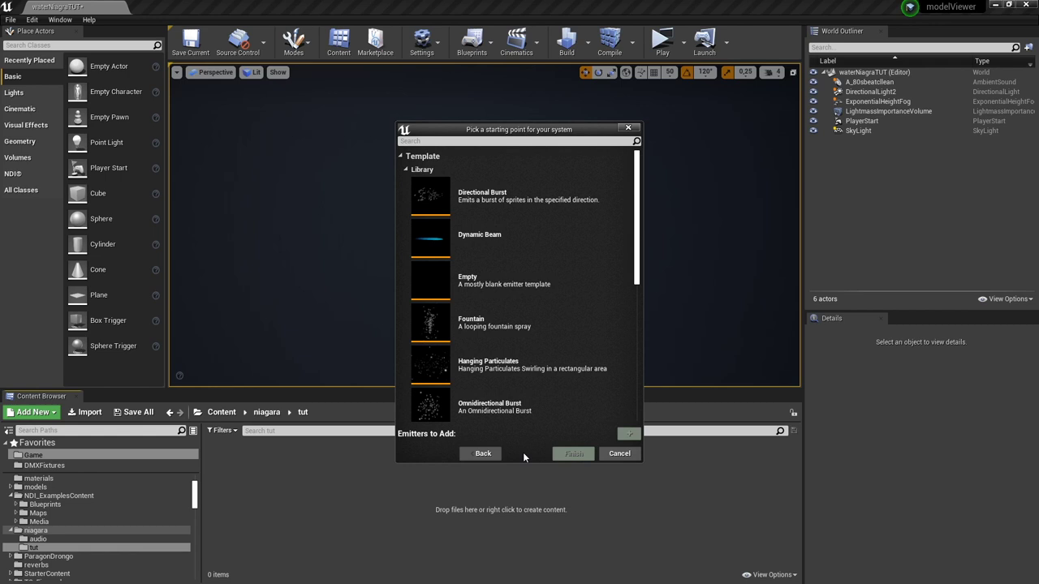
{"action": "left_click", "coordinate": [527, 365]}
{"action": "left_click", "coordinate": [629, 435]}
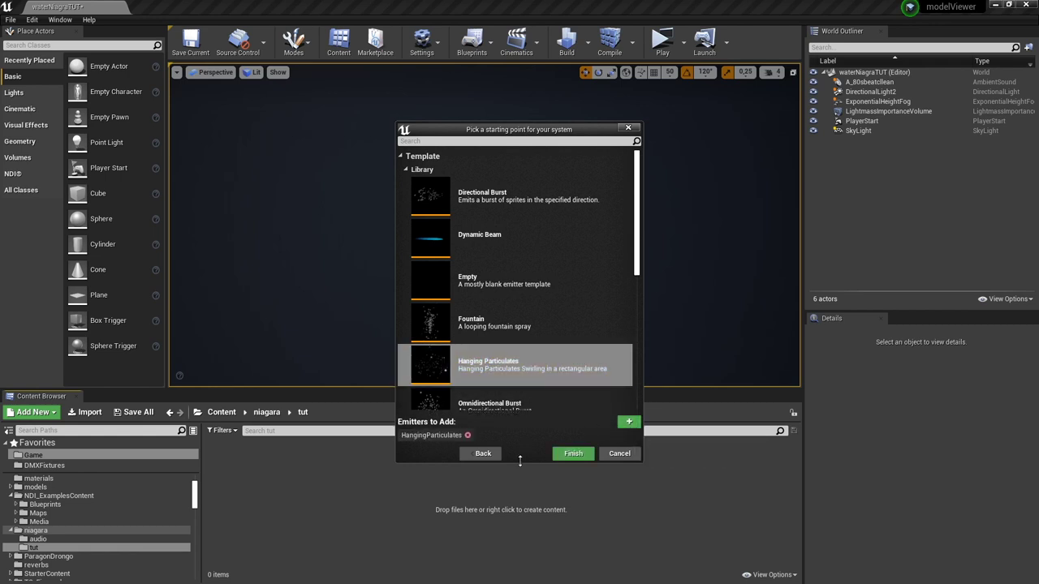
{"action": "left_click", "coordinate": [573, 453]}
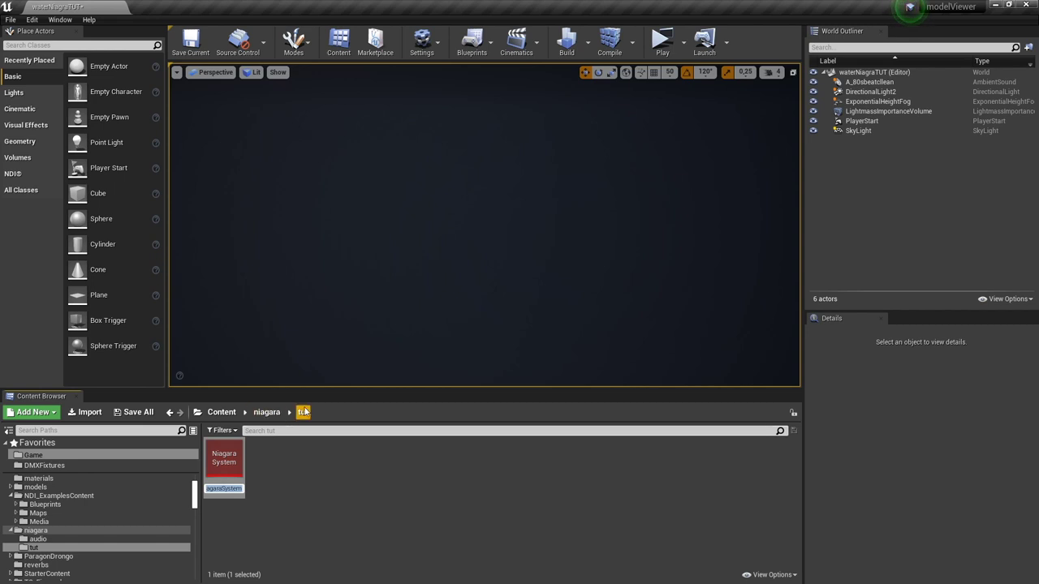
Name the new Niagara system NI_TUT2 and save it.
{"action": "type", "text": "NI_TUT2"}
{"action": "key", "text": "Return"}
{"action": "key", "text": "ctrl+s"}
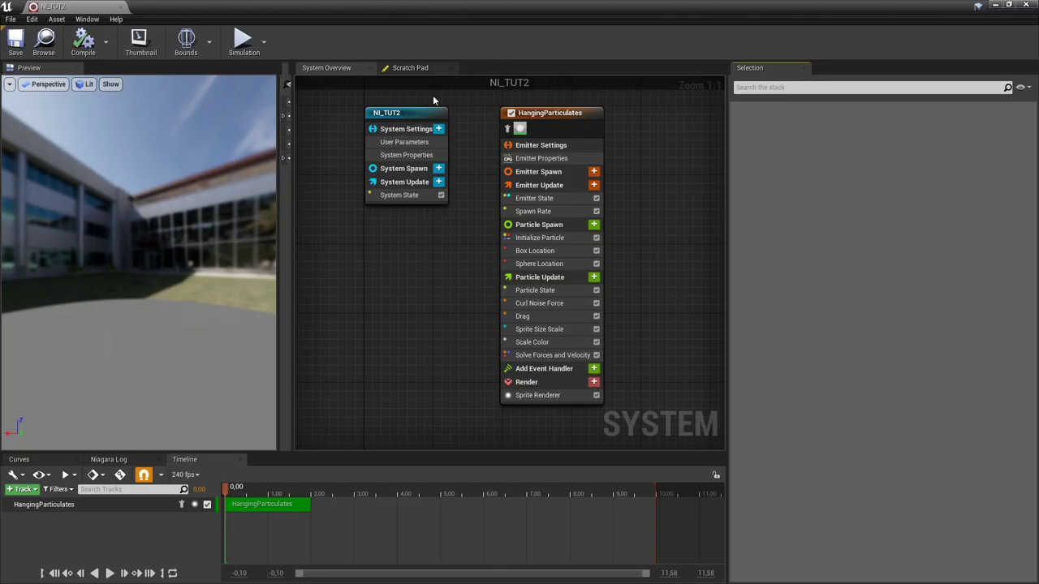
Set the HangingParticulates emitter's Sim Target to GPUComputeSim and delete its Sprite Renderer.
{"action": "left_click", "coordinate": [554, 118]}
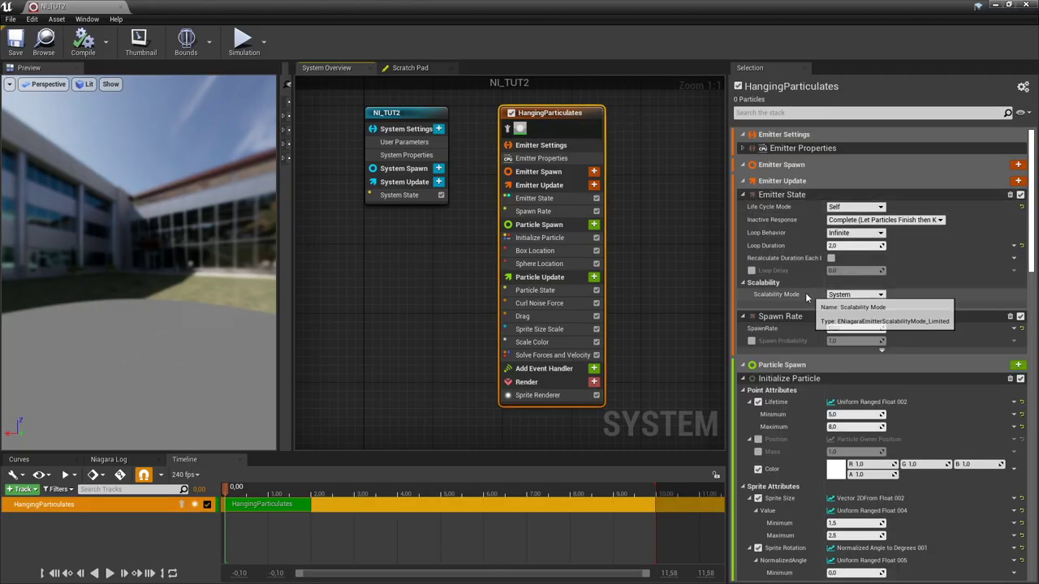
{"action": "left_click", "coordinate": [755, 148]}
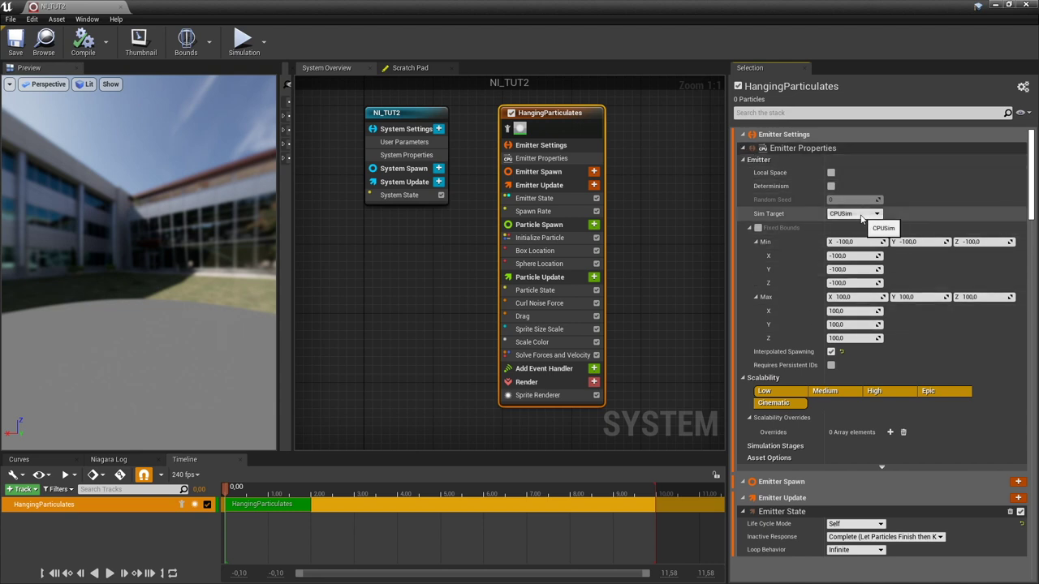
{"action": "left_click", "coordinate": [862, 216]}
{"action": "left_click", "coordinate": [860, 230]}
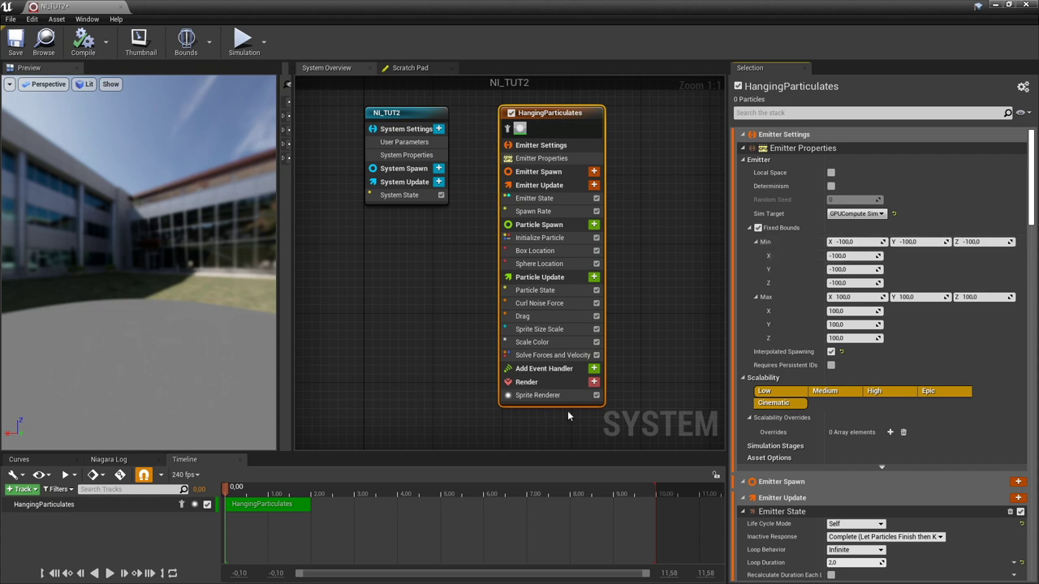
{"action": "left_click", "coordinate": [552, 396]}
{"action": "key", "text": "Delete"}
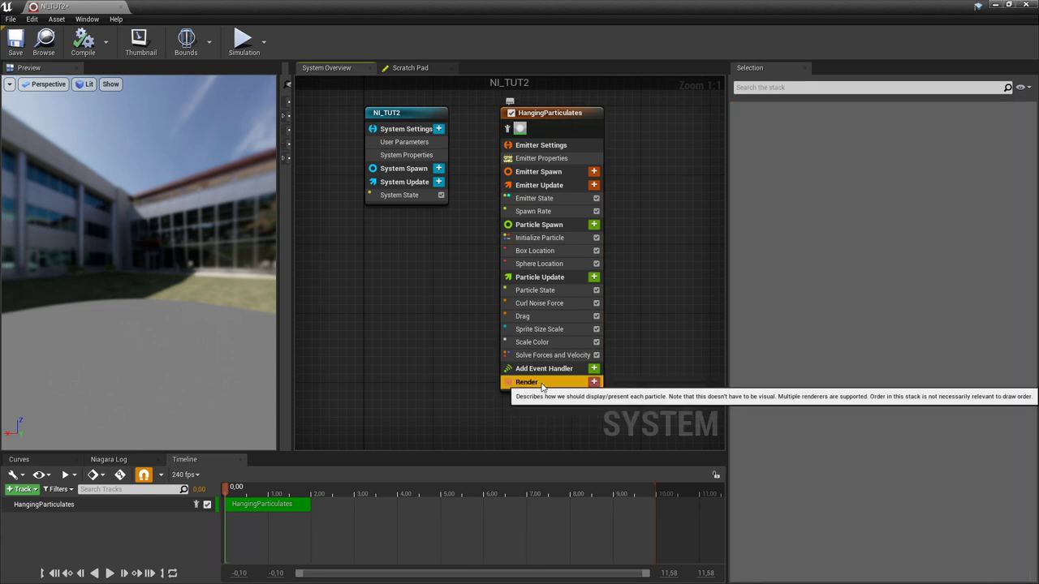
Add a 1M_Cube Mesh Renderer with one override material element, then play the preview.
{"action": "left_click", "coordinate": [536, 381]}
{"action": "left_click", "coordinate": [594, 383]}
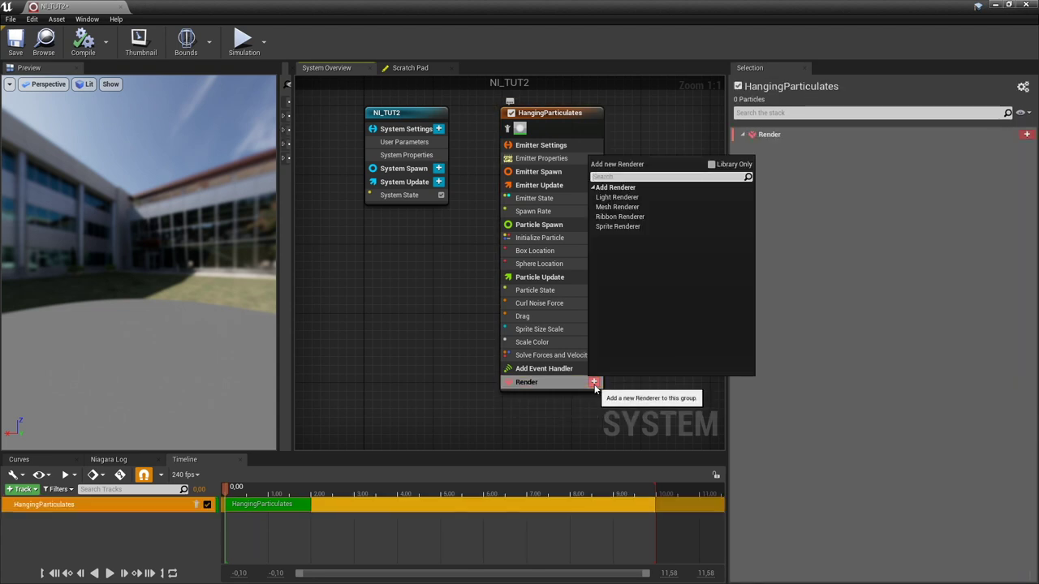
{"action": "left_click", "coordinate": [645, 208]}
{"action": "left_click", "coordinate": [547, 399]}
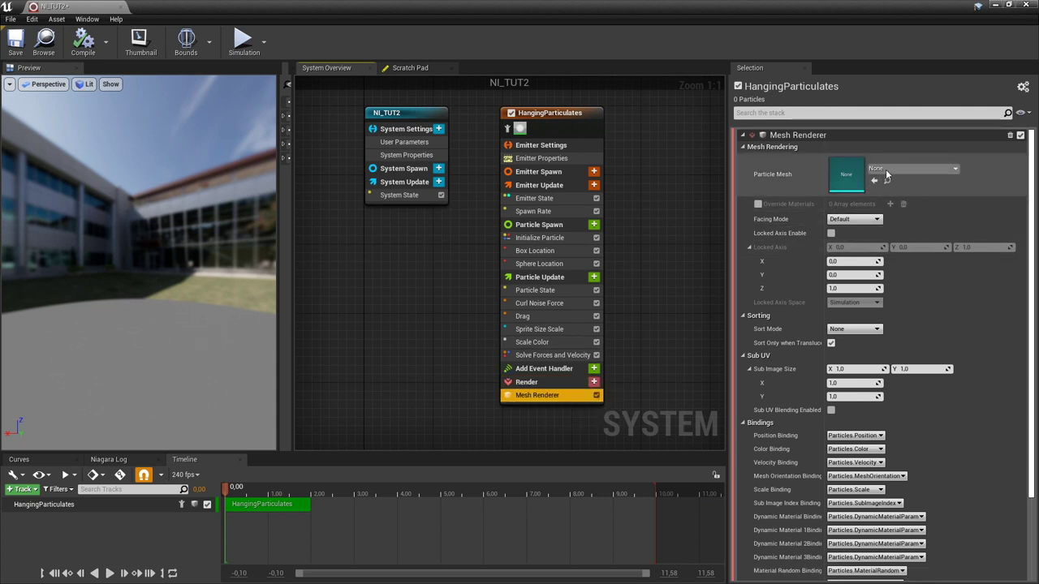
{"action": "left_click", "coordinate": [913, 168]}
{"action": "left_click", "coordinate": [906, 278]}
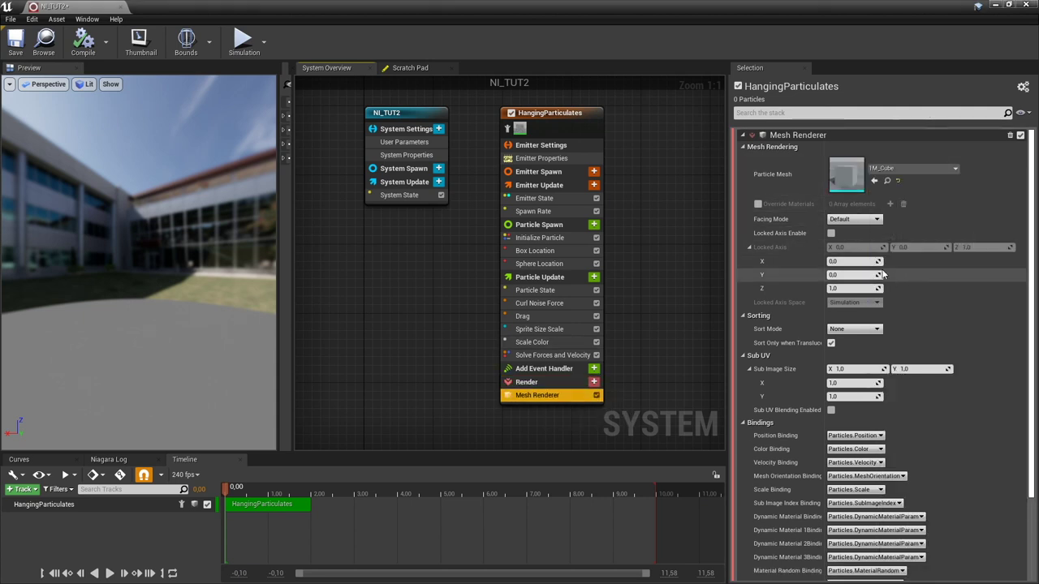
{"action": "left_click", "coordinate": [757, 205]}
{"action": "left_click", "coordinate": [891, 205]}
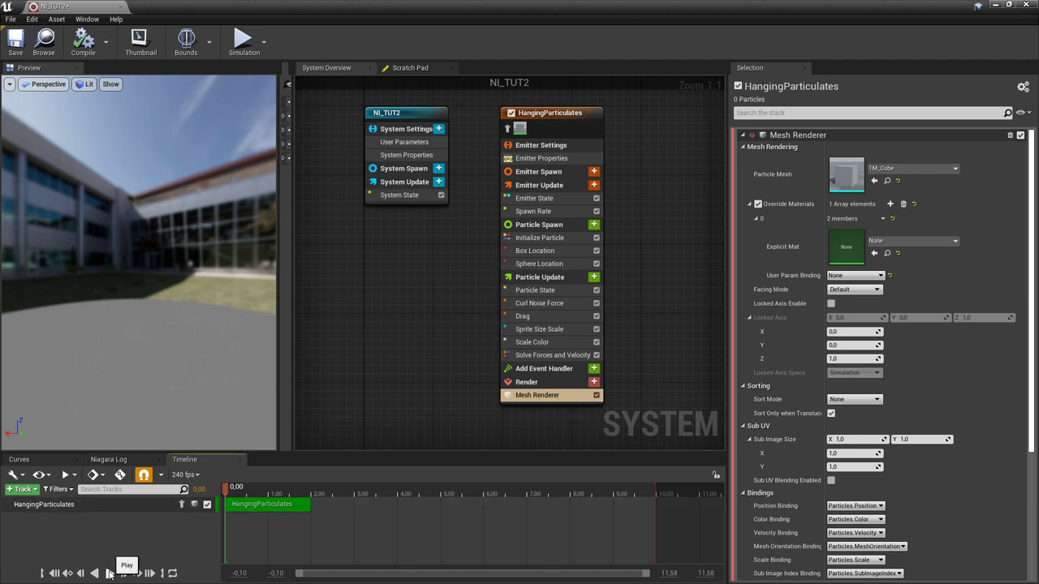
{"action": "left_click", "coordinate": [110, 573]}
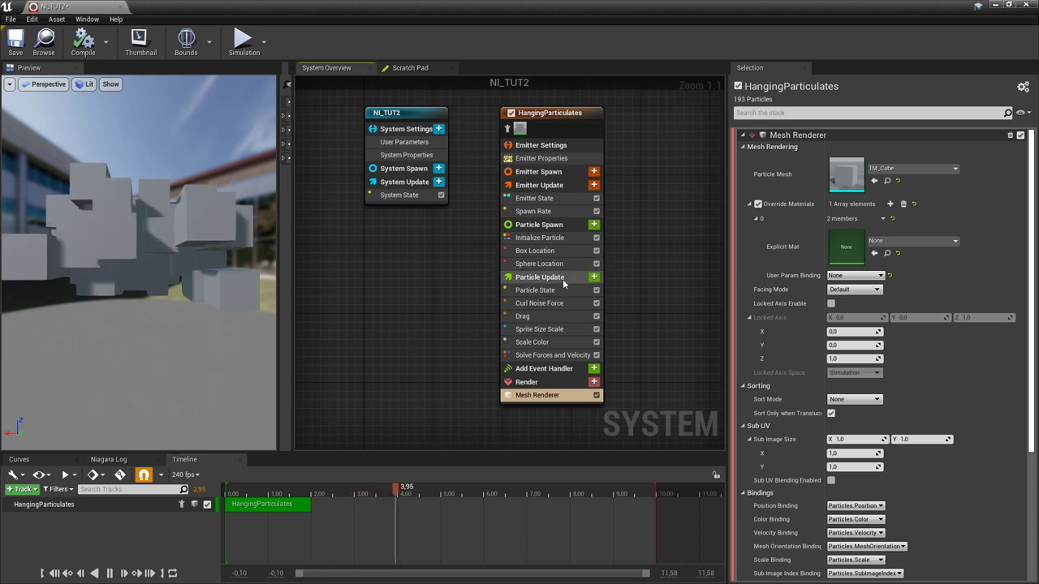
{"action": "left_click", "coordinate": [594, 278]}
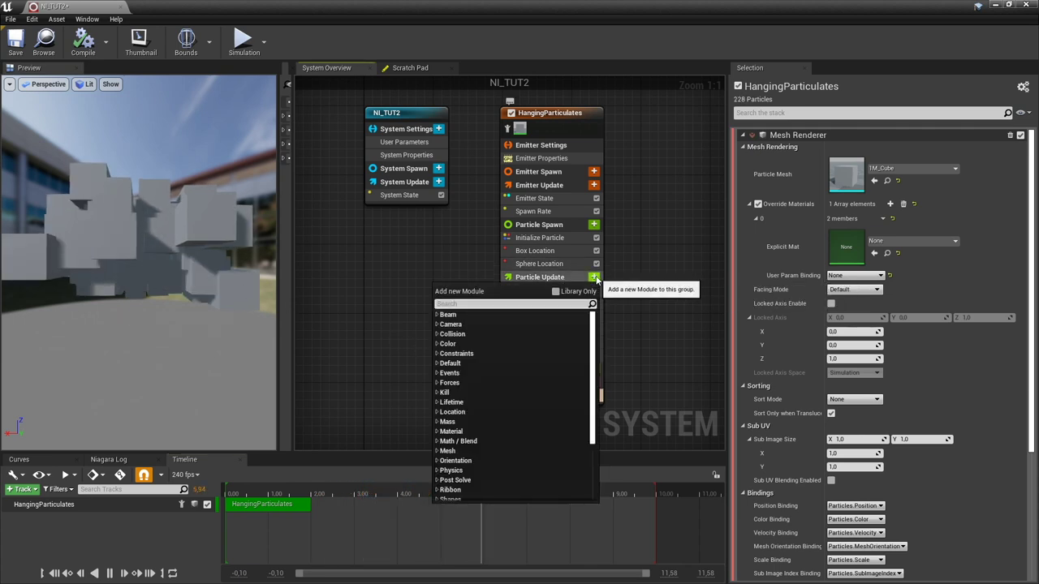
Add Scale Mesh Size with a Vector from Curve scale factor whose time-0 key is 0.1.
{"action": "type", "text": "scale mesh"}
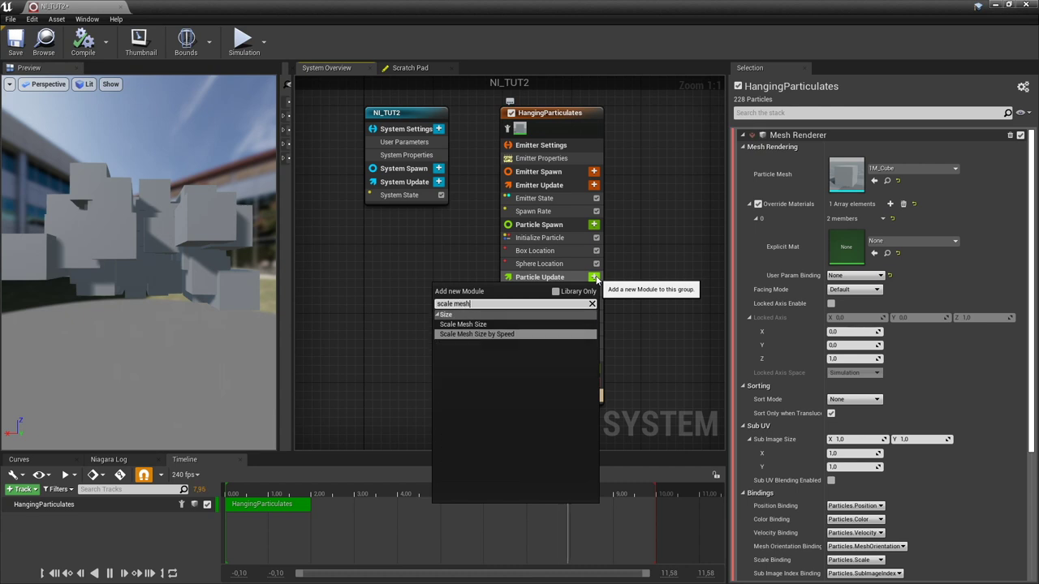
{"action": "key", "text": "Up"}
{"action": "key", "text": "Return"}
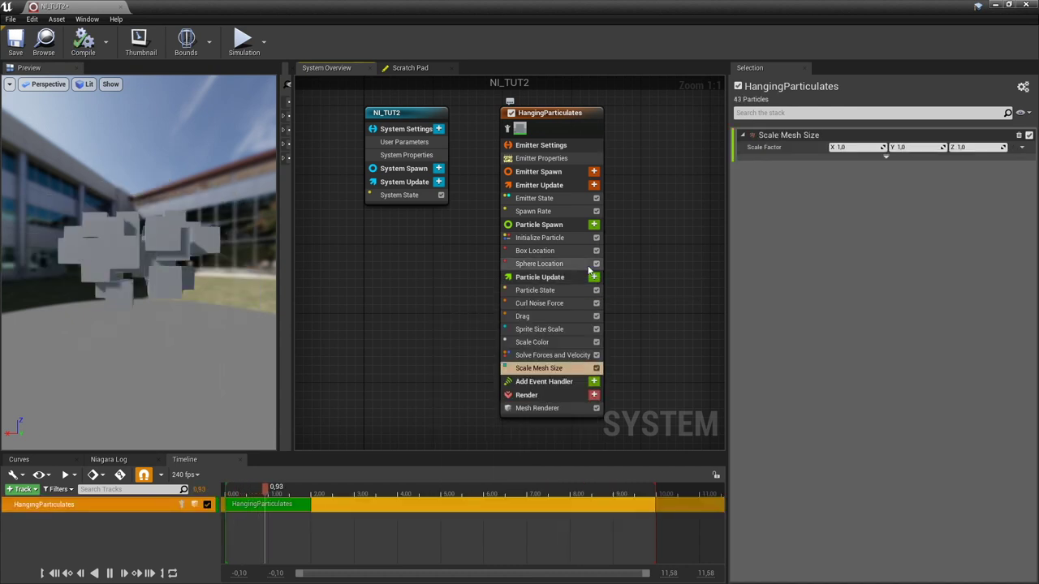
{"action": "left_click", "coordinate": [1021, 148]}
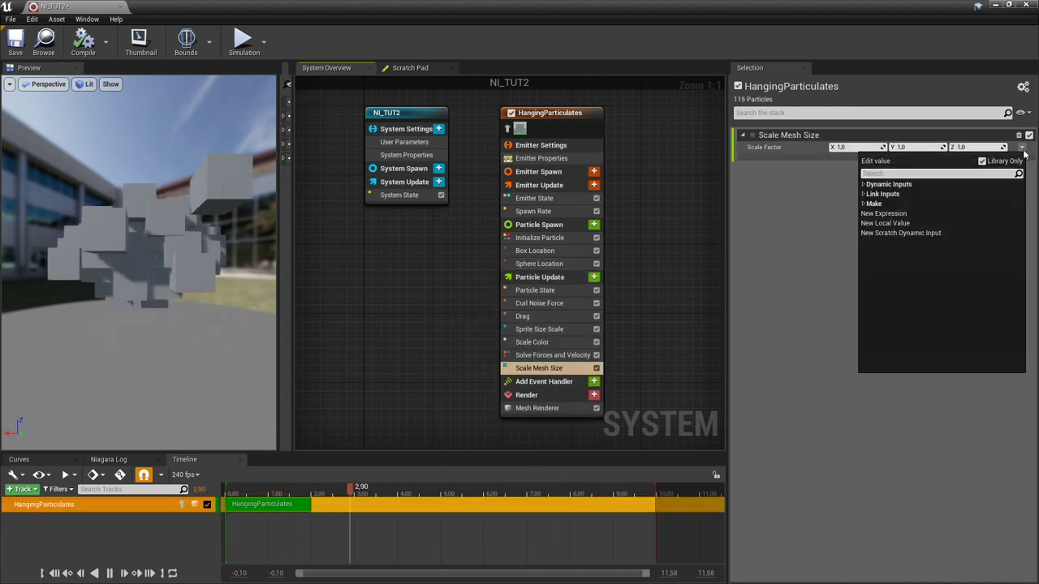
{"action": "type", "text": "curve"}
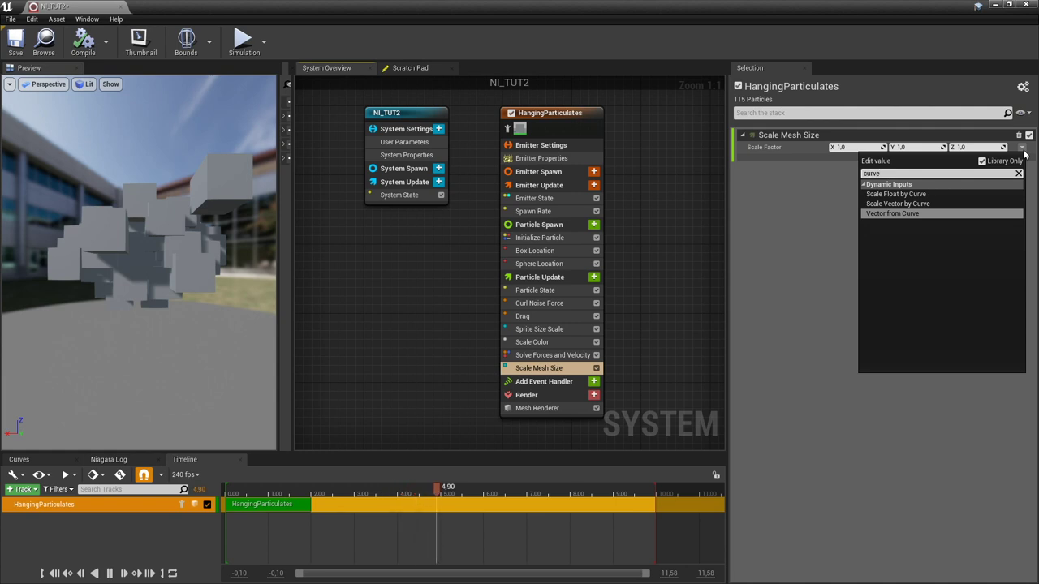
{"action": "key", "text": "Return"}
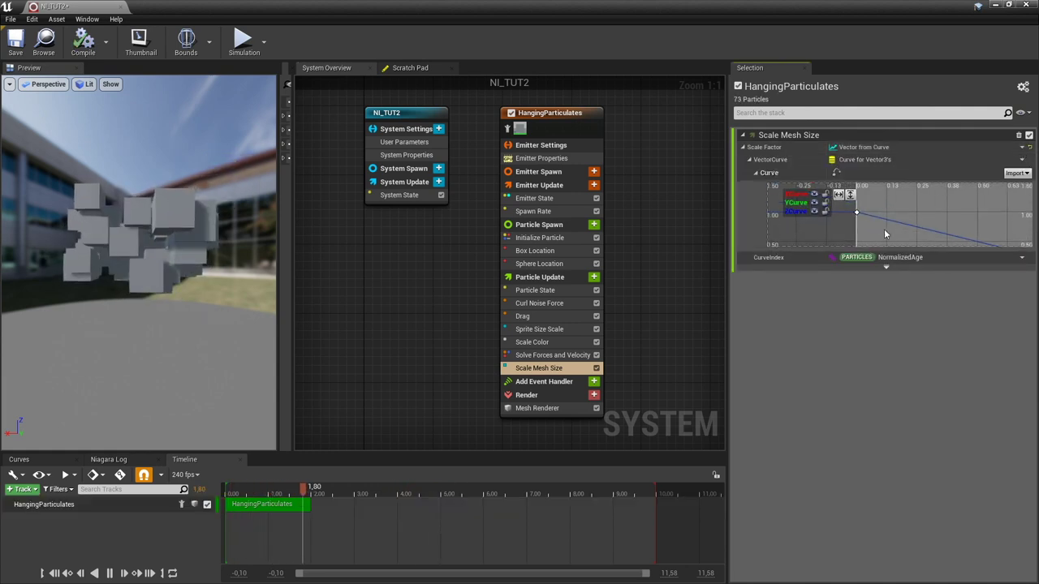
{"action": "left_click", "coordinate": [856, 213]}
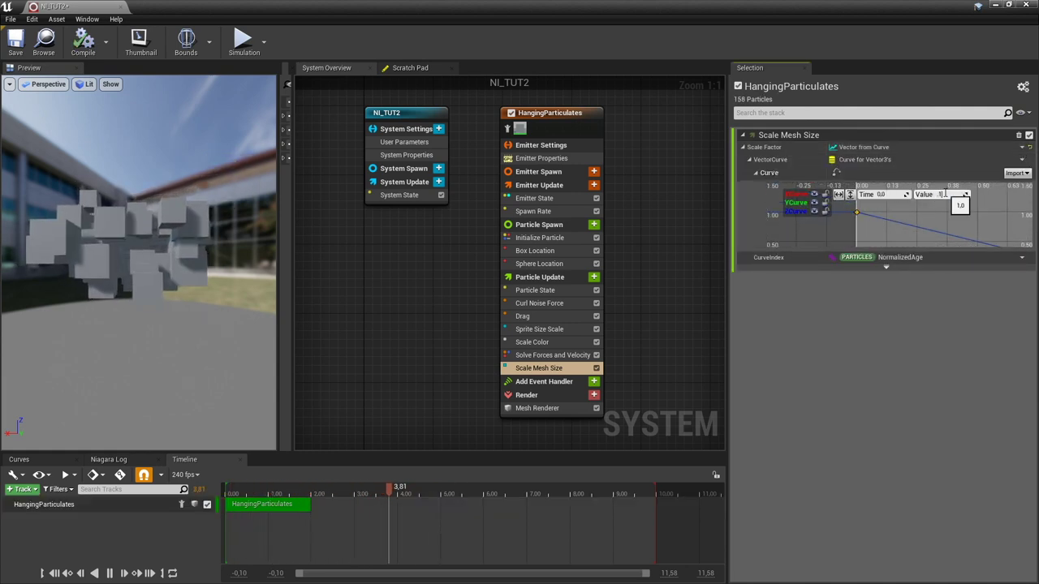
{"action": "left_click", "coordinate": [945, 195]}
{"action": "type", "text": "0.1"}
{"action": "key", "text": "Return"}
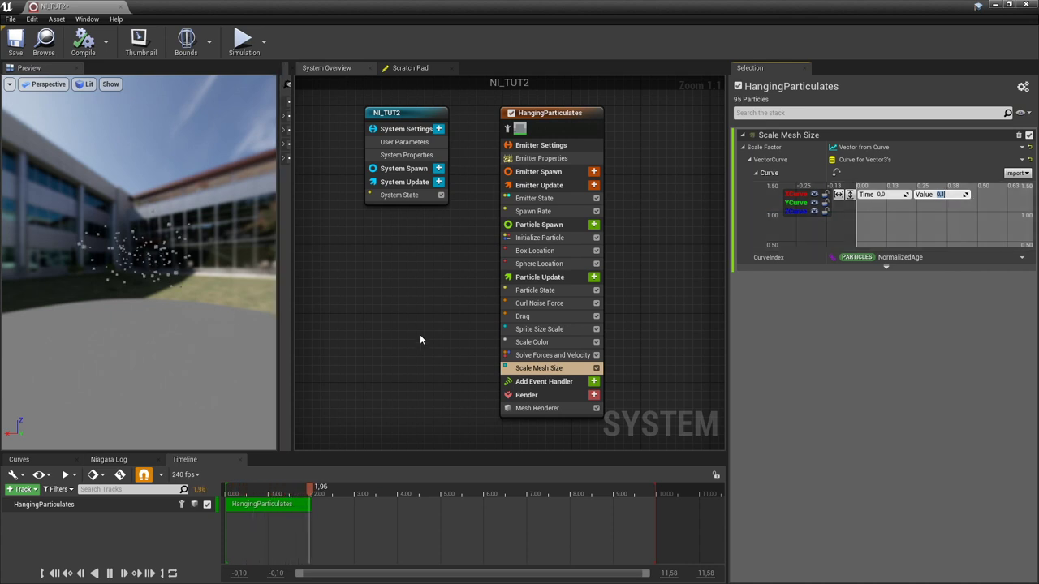
Set the Spawn Rate module's SpawnRate to 13000.
{"action": "left_click", "coordinate": [556, 172]}
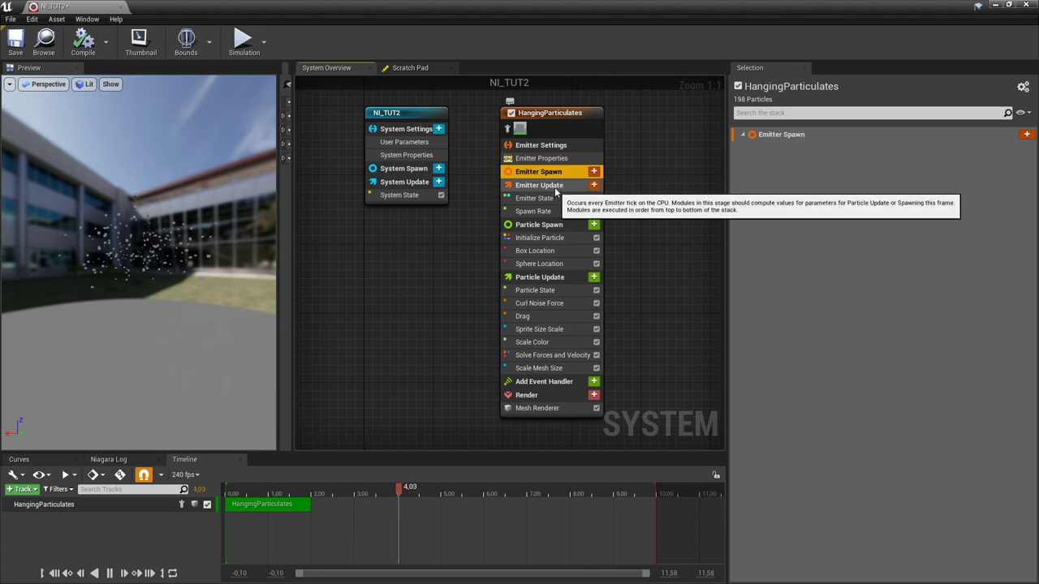
{"action": "left_click", "coordinate": [558, 185]}
{"action": "left_click", "coordinate": [567, 211]}
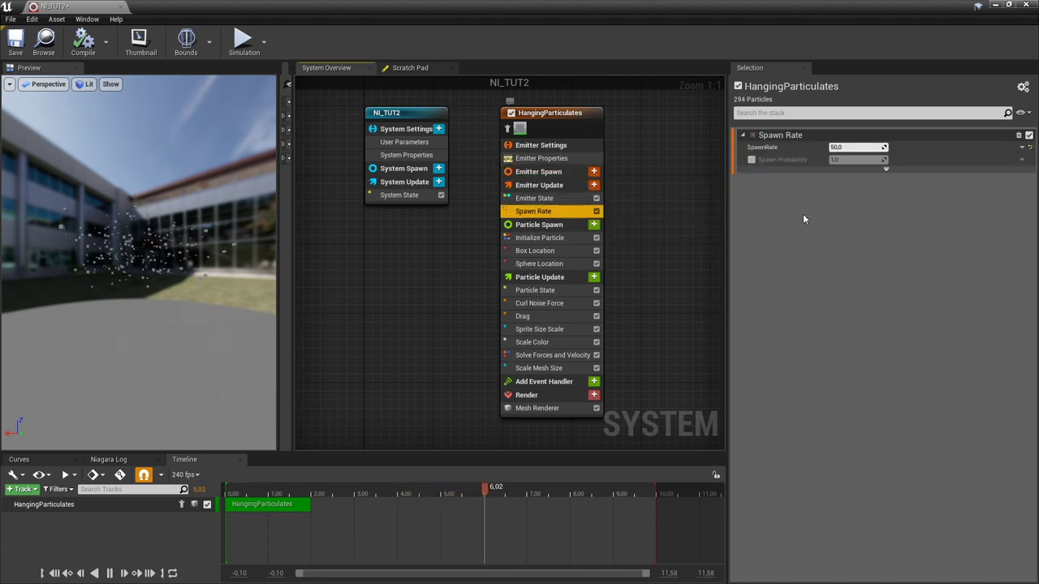
{"action": "left_click", "coordinate": [861, 147]}
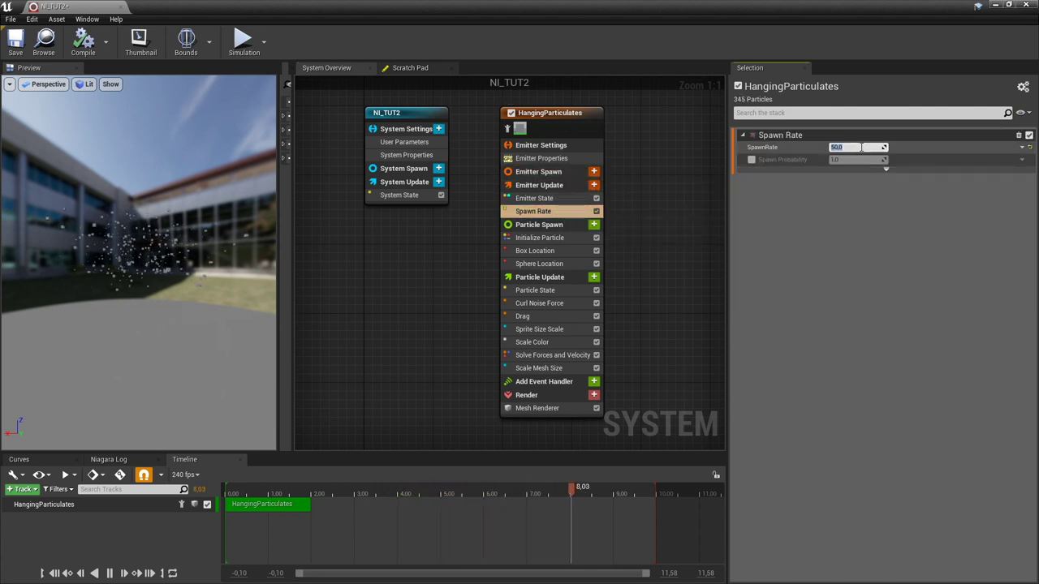
{"action": "type", "text": "7000"}
{"action": "key", "text": "Return"}
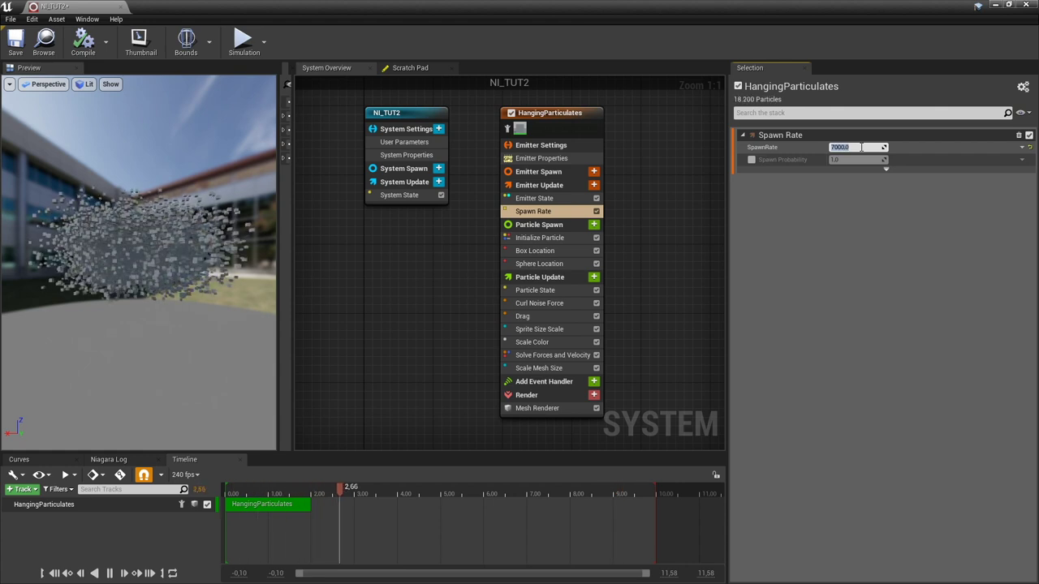
{"action": "key", "text": "Return"}
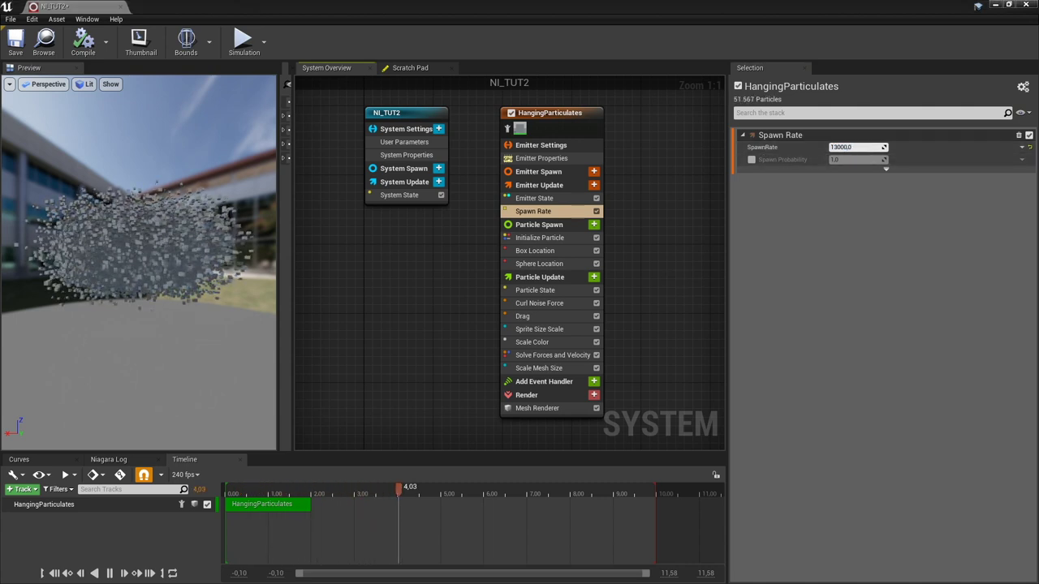
Remove the Scale Color, Sprite Size Scale and Curl Noise Force modules from Particle Update.
{"action": "left_click", "coordinate": [538, 342]}
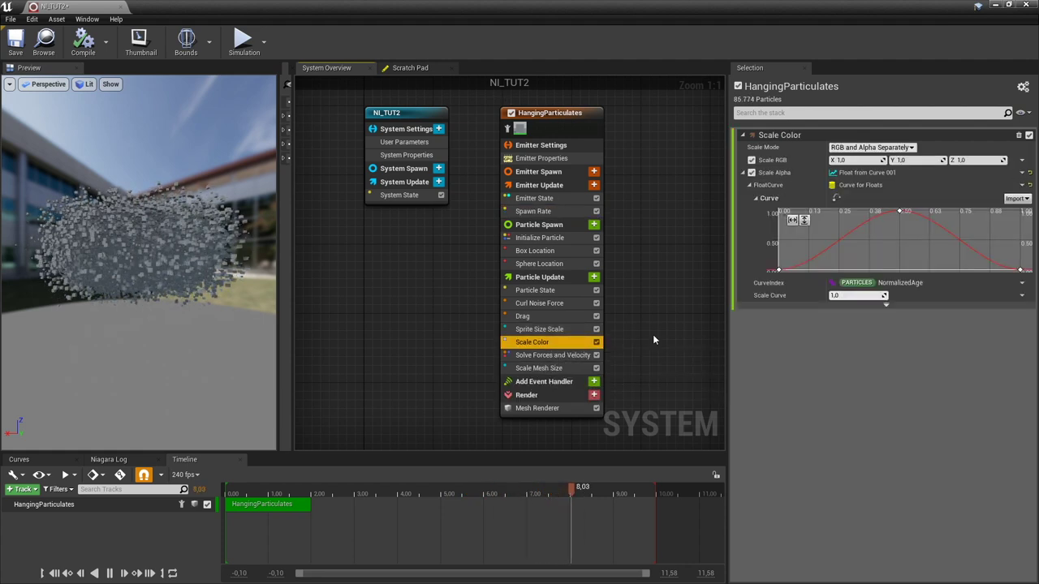
{"action": "left_click", "coordinate": [607, 348]}
{"action": "left_click", "coordinate": [538, 328]}
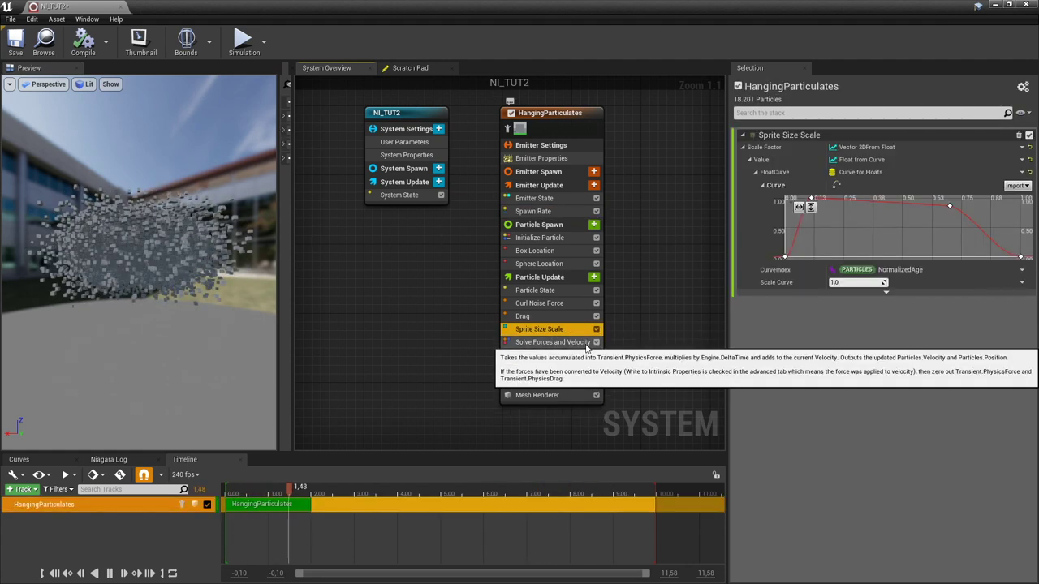
{"action": "key", "text": "Delete"}
{"action": "left_click", "coordinate": [562, 303]}
{"action": "key", "text": "Delete"}
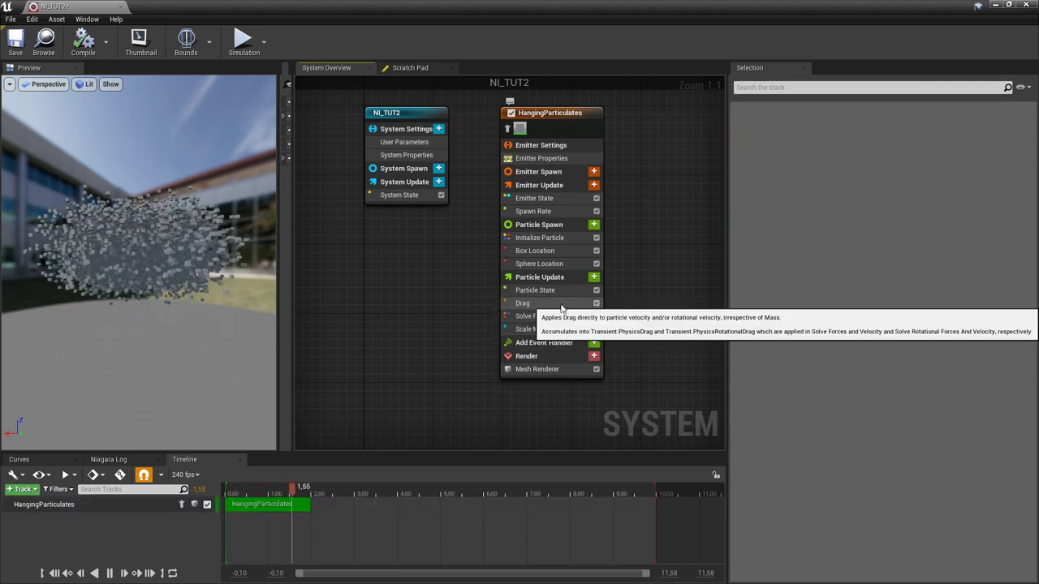
Set the Drag module's amount to 10.
{"action": "left_click", "coordinate": [560, 304]}
{"action": "left_click", "coordinate": [848, 147]}
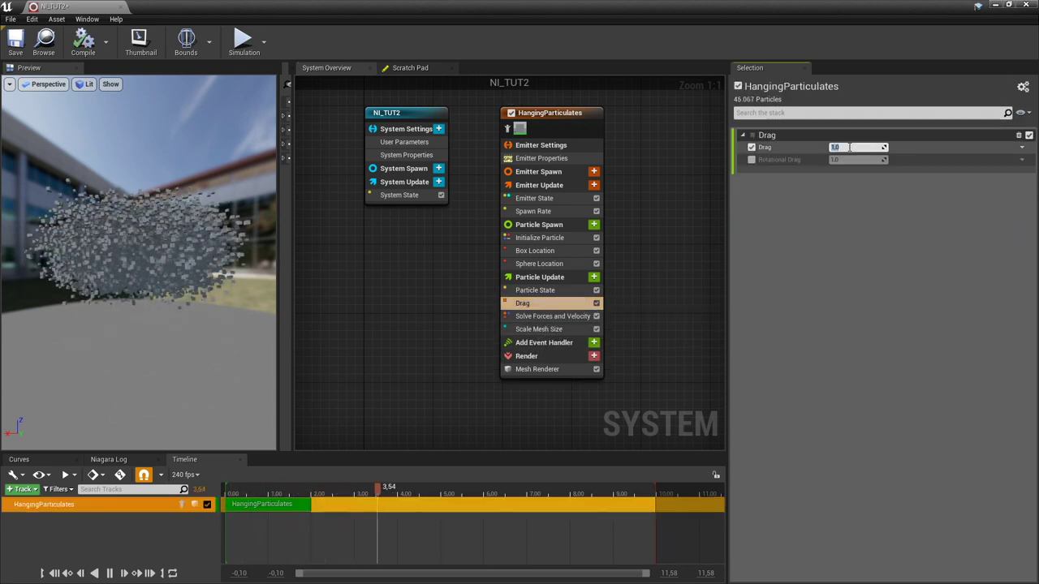
{"action": "type", "text": "10"}
{"action": "key", "text": "Return"}
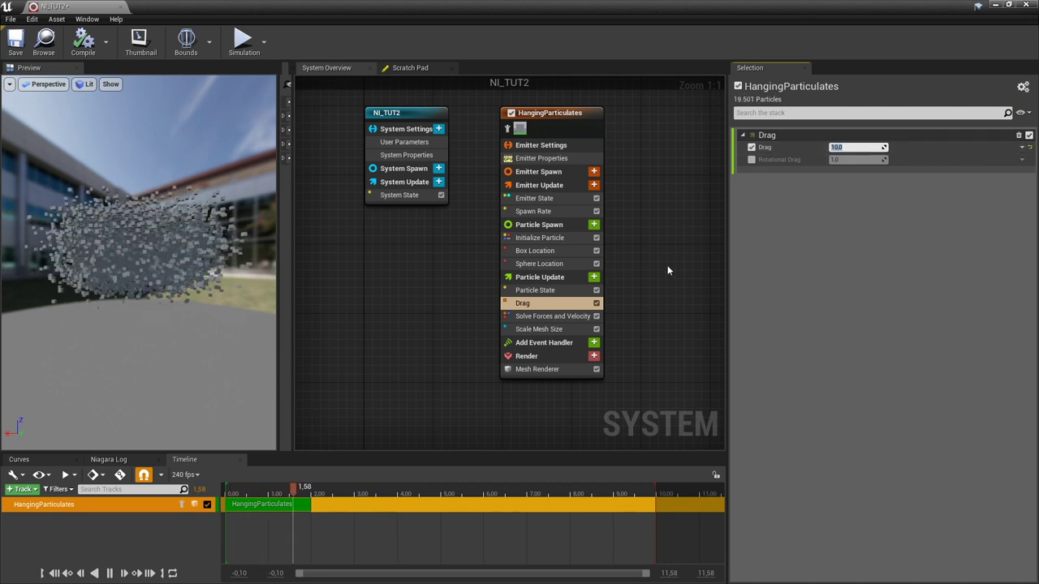
{"action": "left_click", "coordinate": [593, 276]}
Add a Vortex Force module, fix its issue, and set amount 60 and axis X 50.
{"action": "type", "text": "vort"}
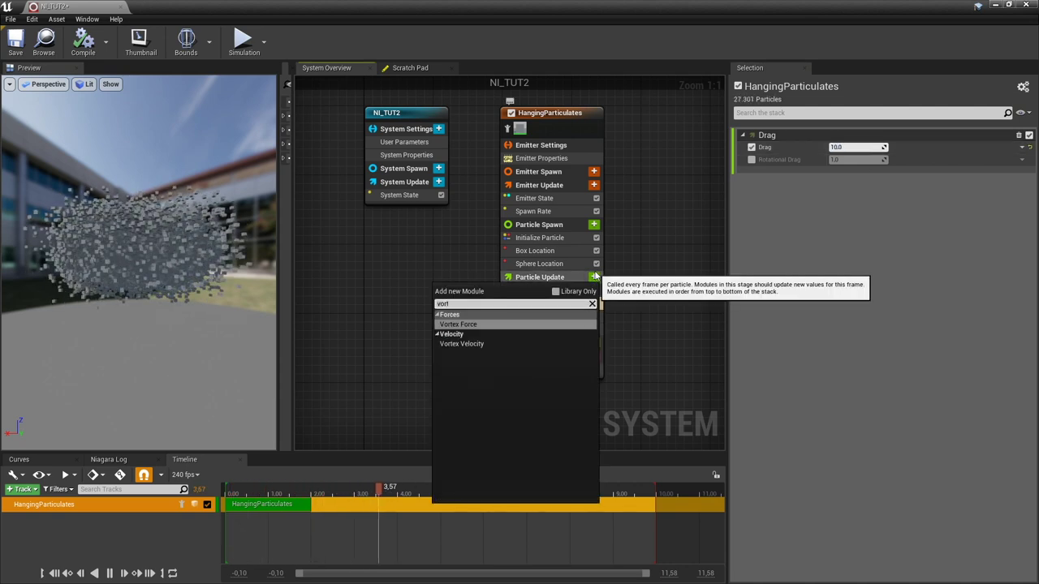
{"action": "key", "text": "Return"}
{"action": "left_click", "coordinate": [1007, 194]}
{"action": "left_click", "coordinate": [861, 147]}
{"action": "type", "text": "60"}
{"action": "key", "text": "Return"}
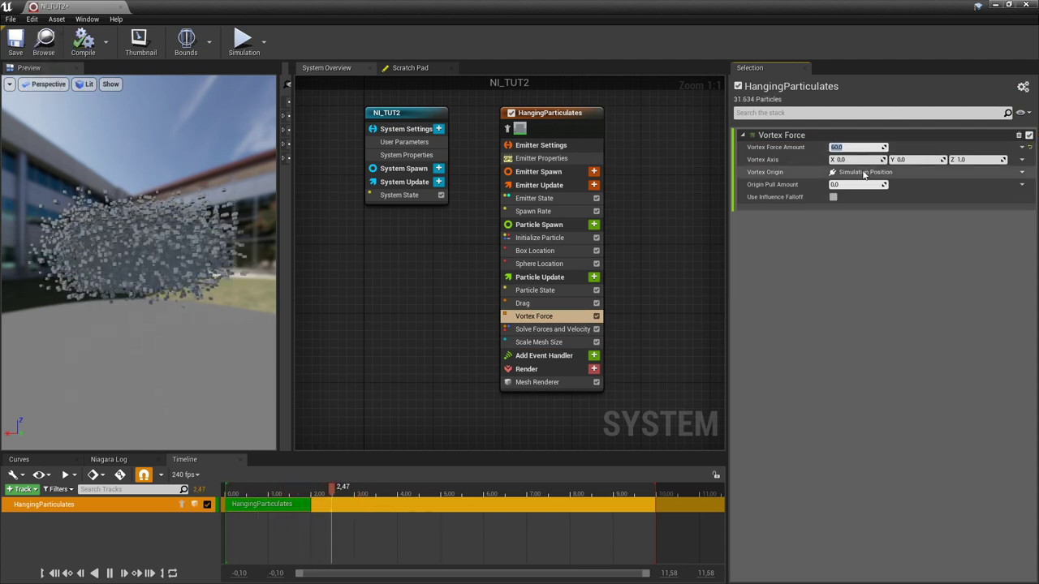
{"action": "left_click", "coordinate": [854, 159]}
{"action": "type", "text": "50"}
{"action": "key", "text": "Return"}
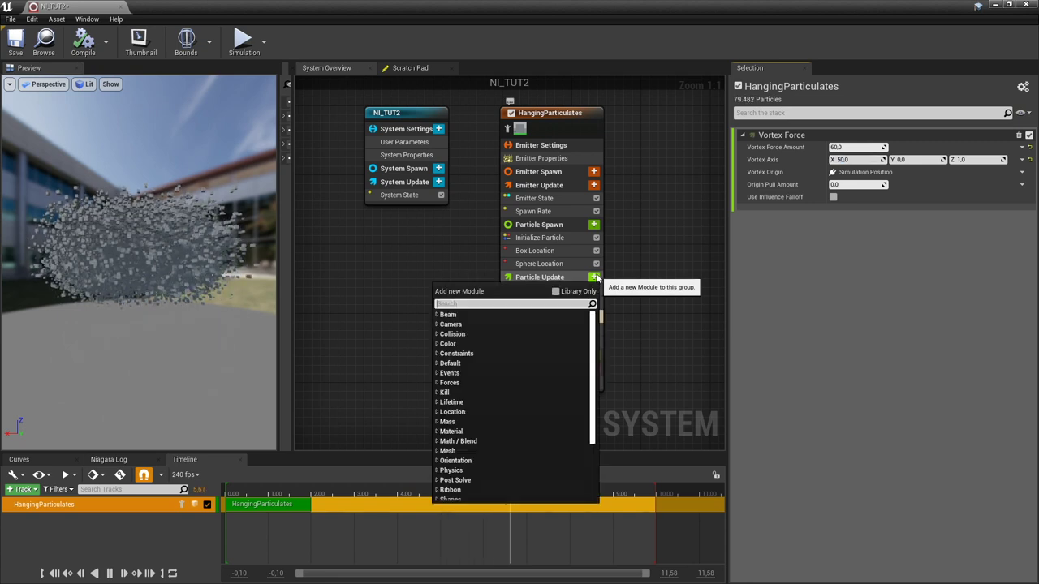
Add a Curl Noise Force module to Particle Update and fix its issue.
{"action": "left_click", "coordinate": [594, 277]}
{"action": "type", "text": "curl"}
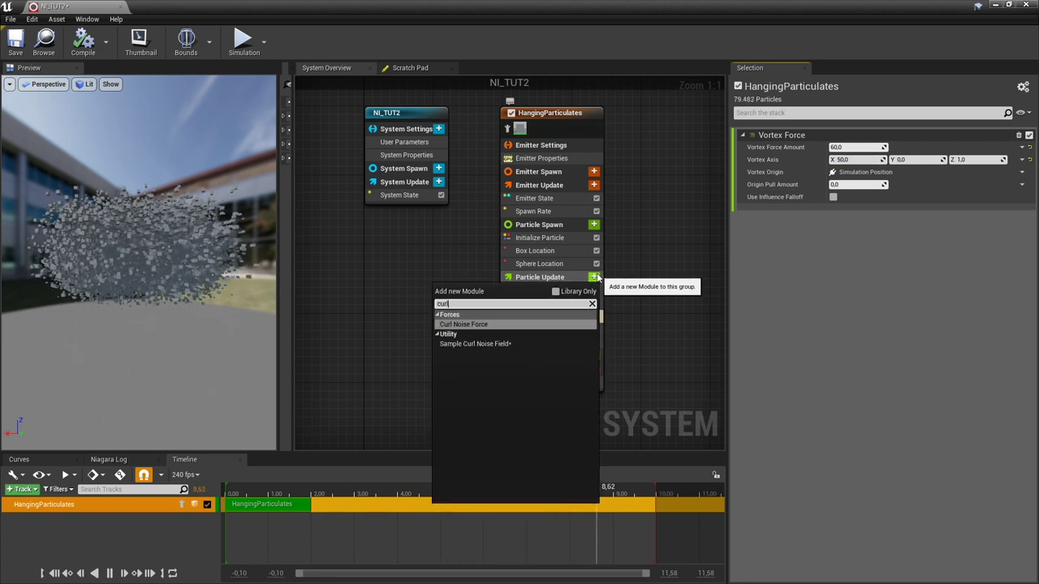
{"action": "key", "text": "Return"}
{"action": "left_click", "coordinate": [1016, 195]}
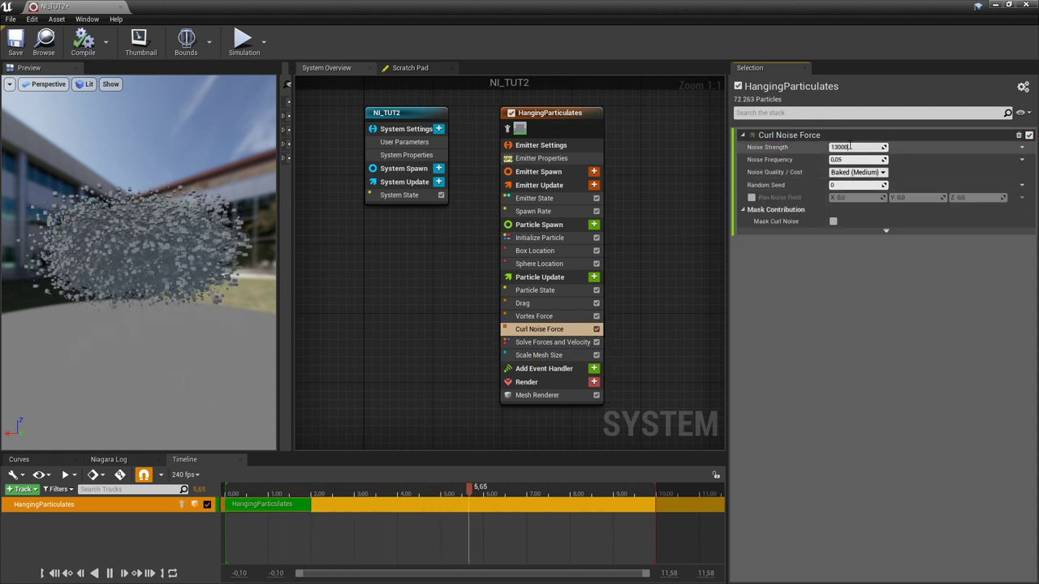
Give Curl Noise Force strength 13000, frequency 0.001 and Pan Noise Field Z 0.6.
{"action": "left_click", "coordinate": [850, 160]}
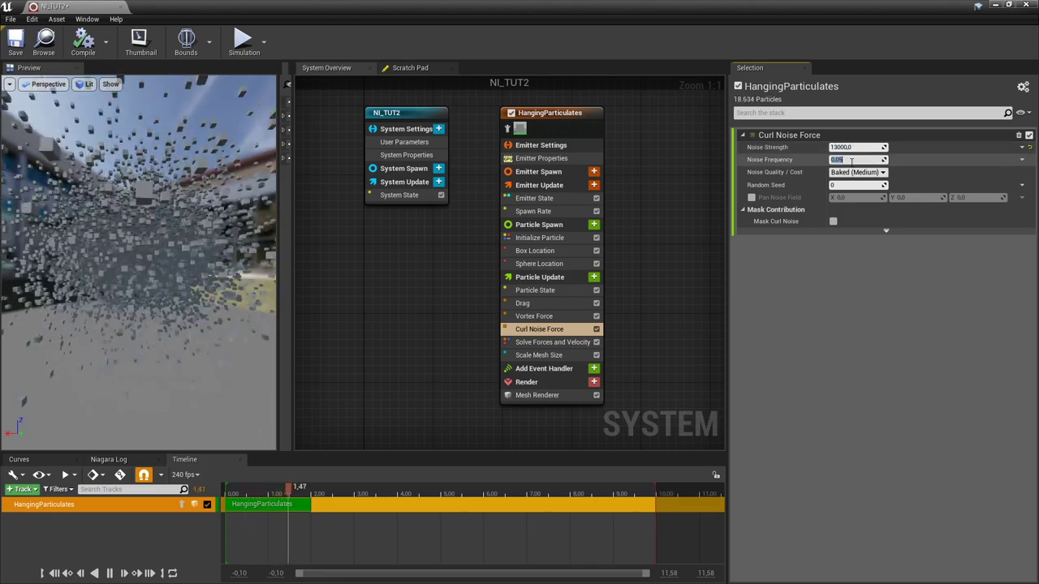
{"action": "type", "text": "0.001"}
{"action": "key", "text": "Return"}
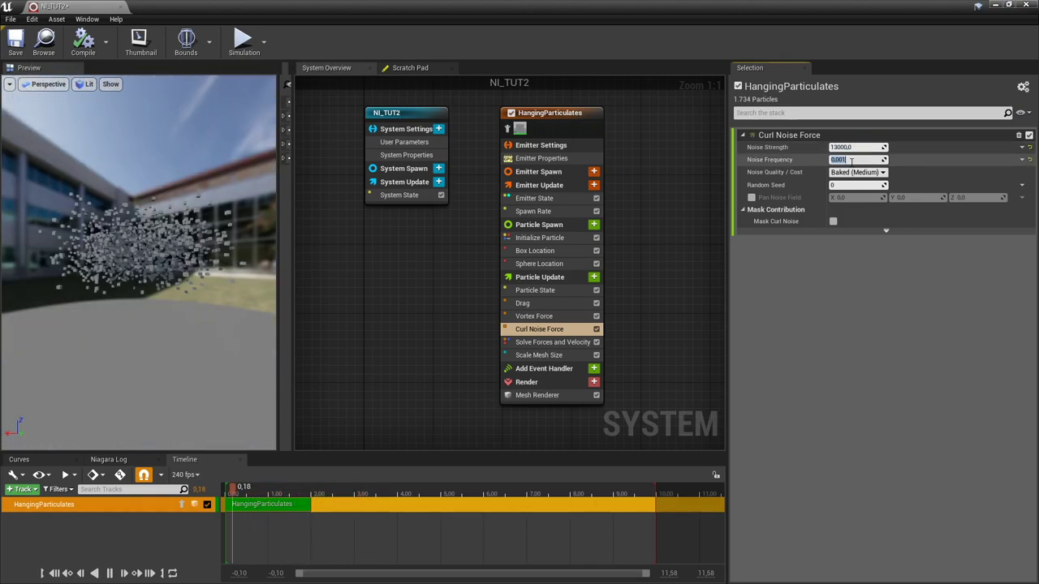
{"action": "left_click", "coordinate": [752, 197]}
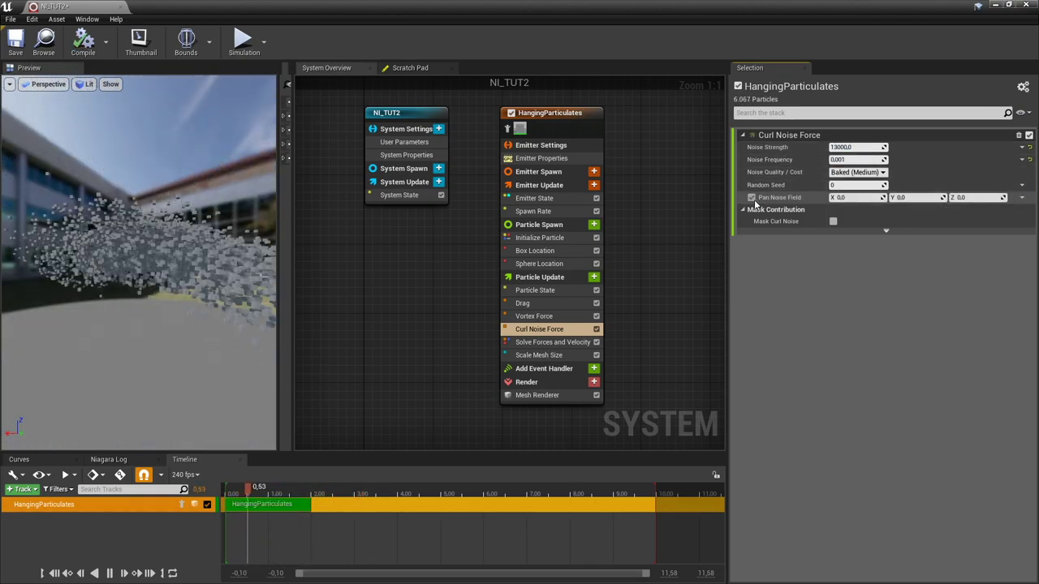
{"action": "left_click_drag", "start_coordinate": [138, 244], "coordinate": [202, 211]}
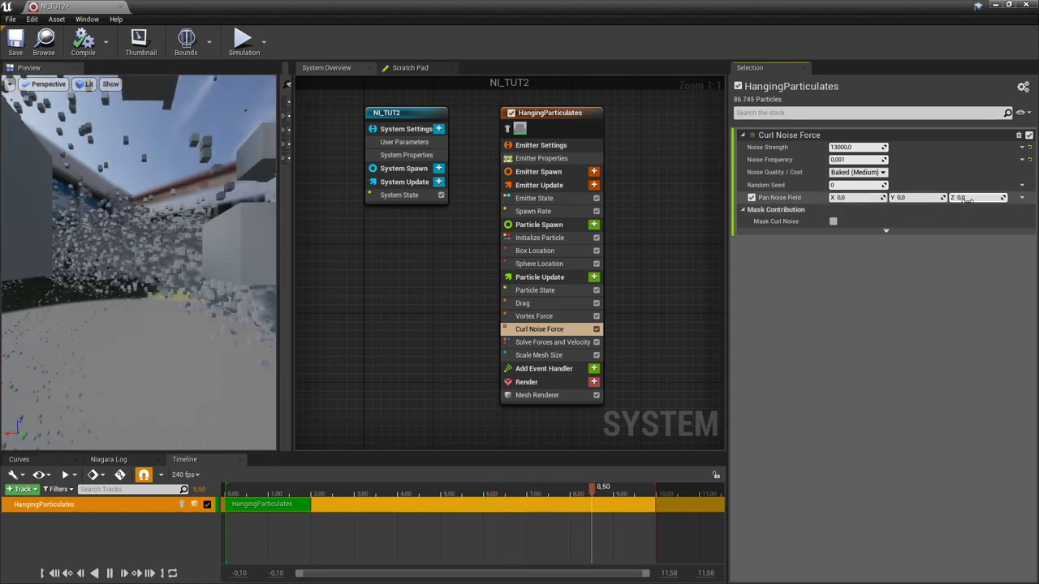
{"action": "type", "text": "0.6"}
{"action": "key", "text": "Return"}
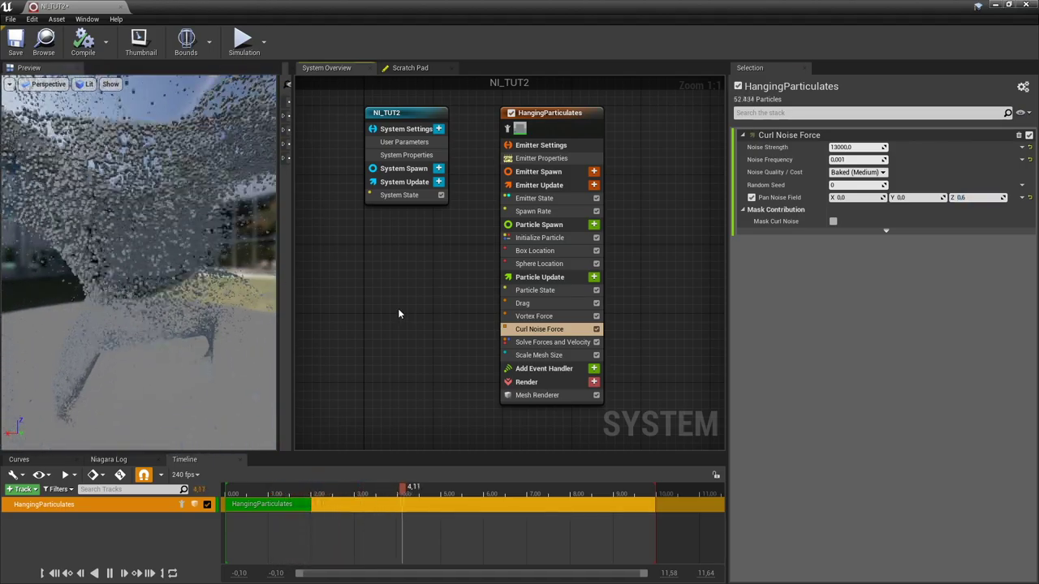
Set the Mesh Renderer's Facing Mode to Velocity, then save NI_TUT2 and close the editor.
{"action": "left_click", "coordinate": [547, 397]}
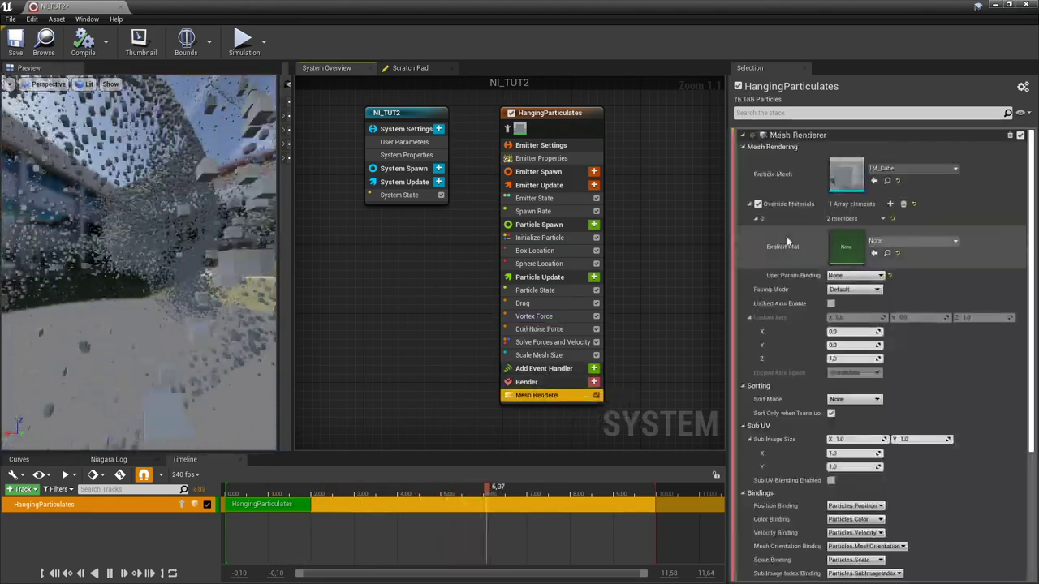
{"action": "left_click", "coordinate": [852, 289]}
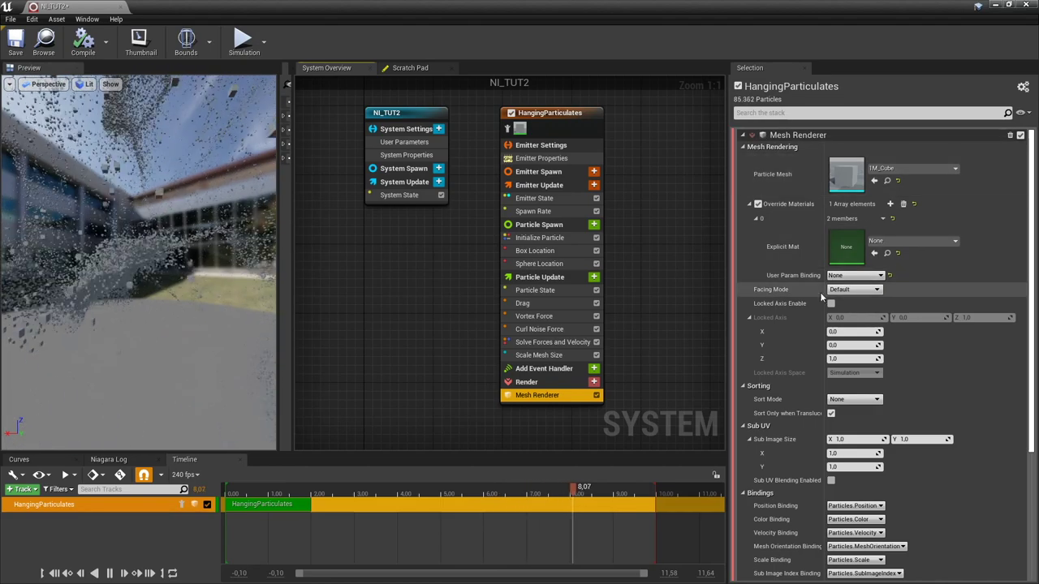
{"action": "left_click", "coordinate": [852, 312]}
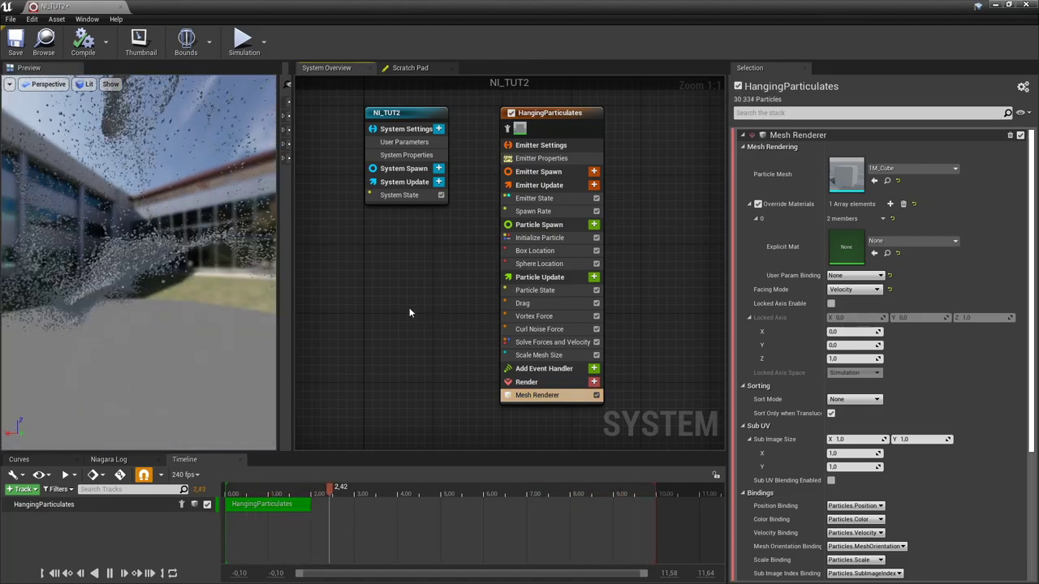
{"action": "left_click", "coordinate": [8, 46]}
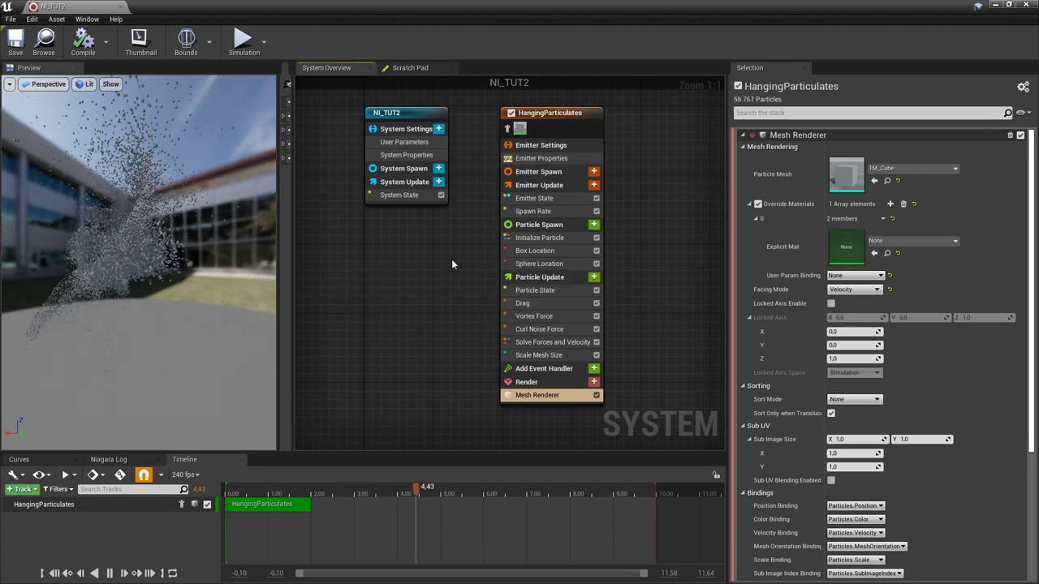
{"action": "left_click", "coordinate": [1026, 4]}
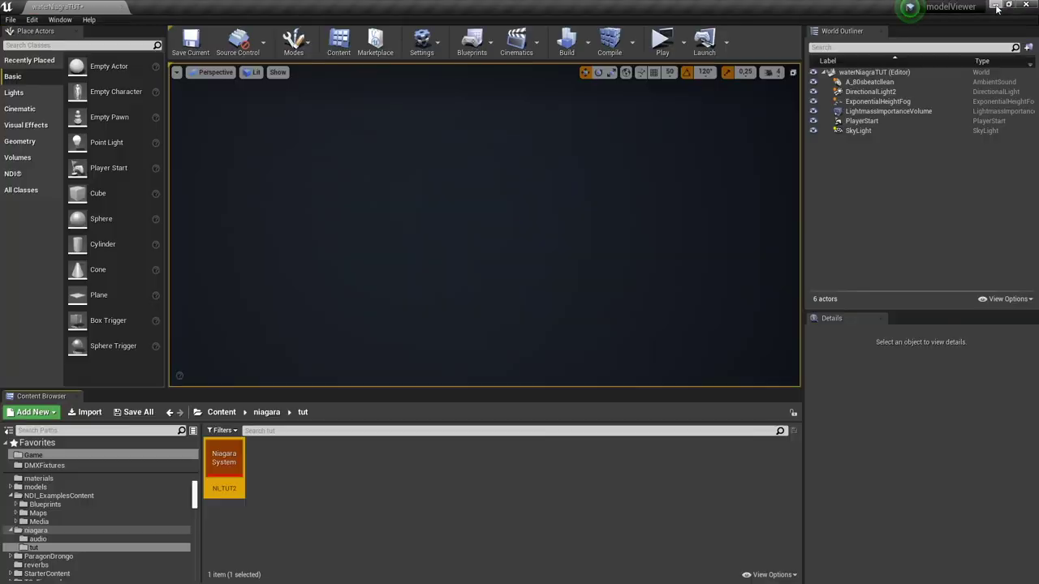
Create a new material named MAT_TUT2 in the tut folder and open it for editing.
{"action": "right_click", "coordinate": [265, 474]}
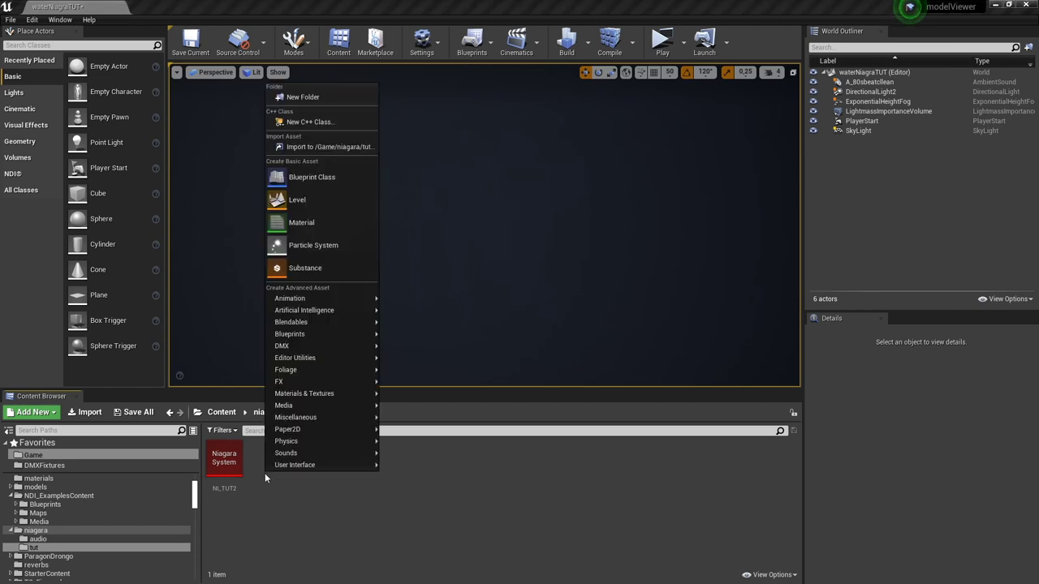
{"action": "left_click", "coordinate": [312, 223]}
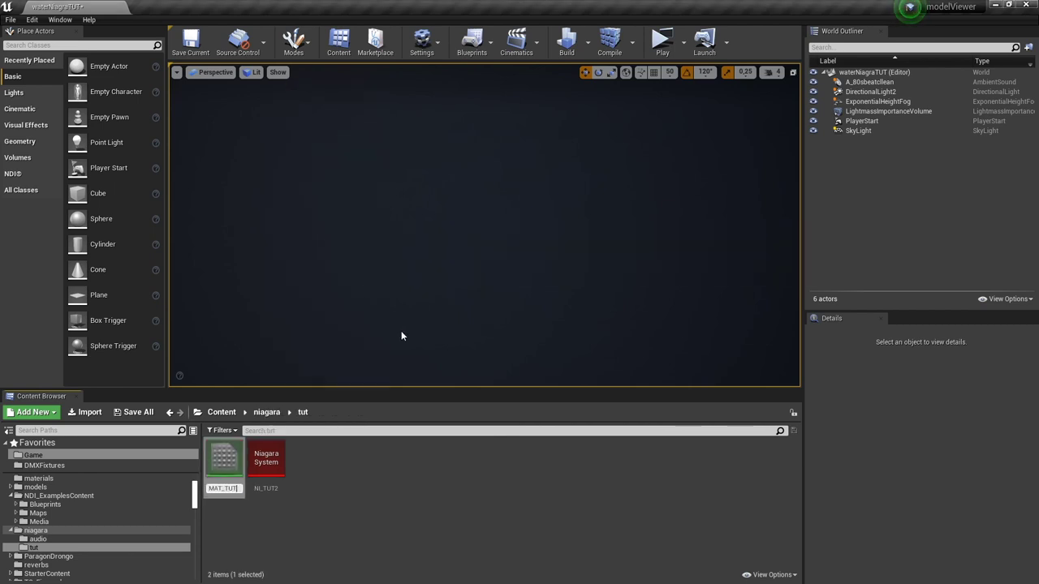
{"action": "double_click", "coordinate": [224, 467]}
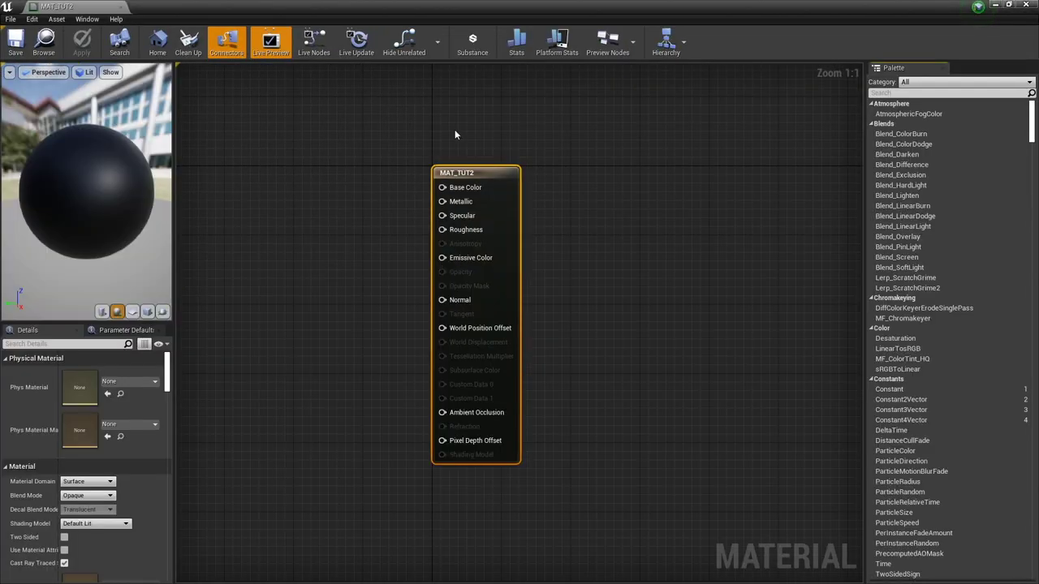
Wire a Particle Color node into MAT_TUT2's Base Color, then save and close the material.
{"action": "right_click_drag", "start_coordinate": [325, 254], "coordinate": [366, 247]}
{"action": "right_click", "coordinate": [367, 250]}
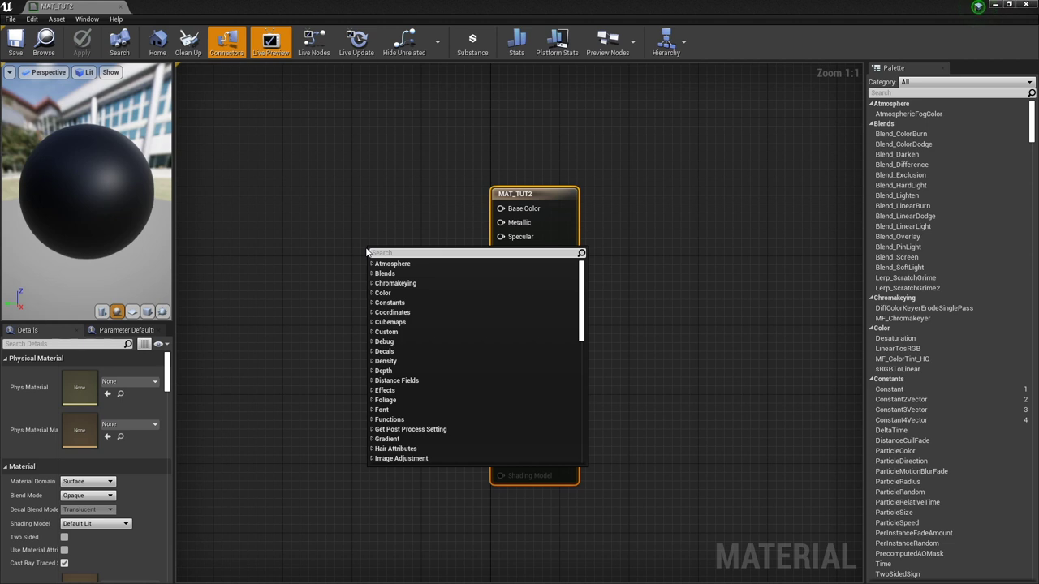
{"action": "type", "text": "particle color"}
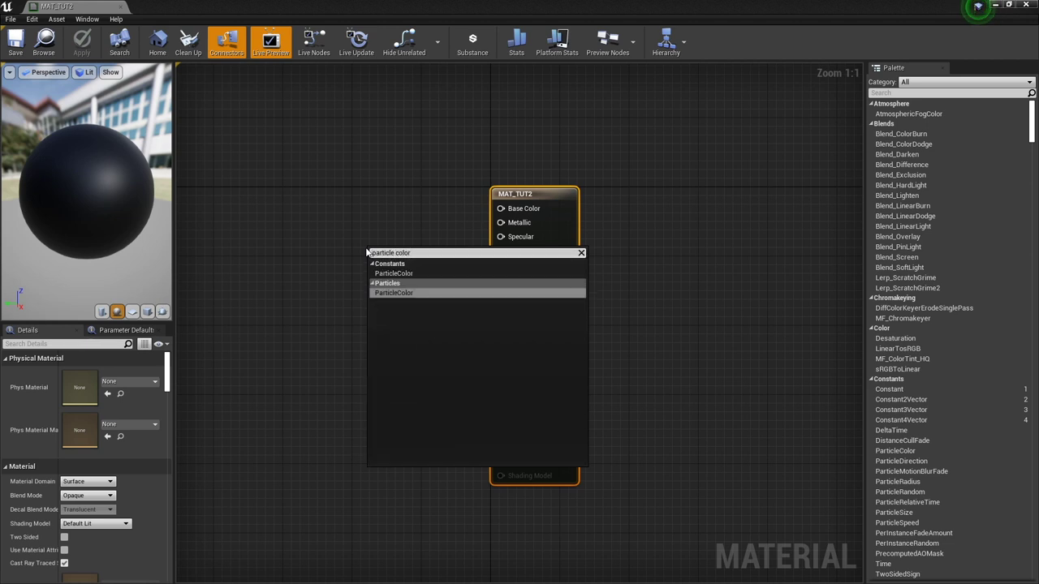
{"action": "key", "text": "Return"}
{"action": "left_click_drag", "start_coordinate": [426, 274], "coordinate": [513, 212]}
{"action": "left_click_drag", "start_coordinate": [397, 253], "coordinate": [420, 205]}
{"action": "left_click", "coordinate": [292, 211]}
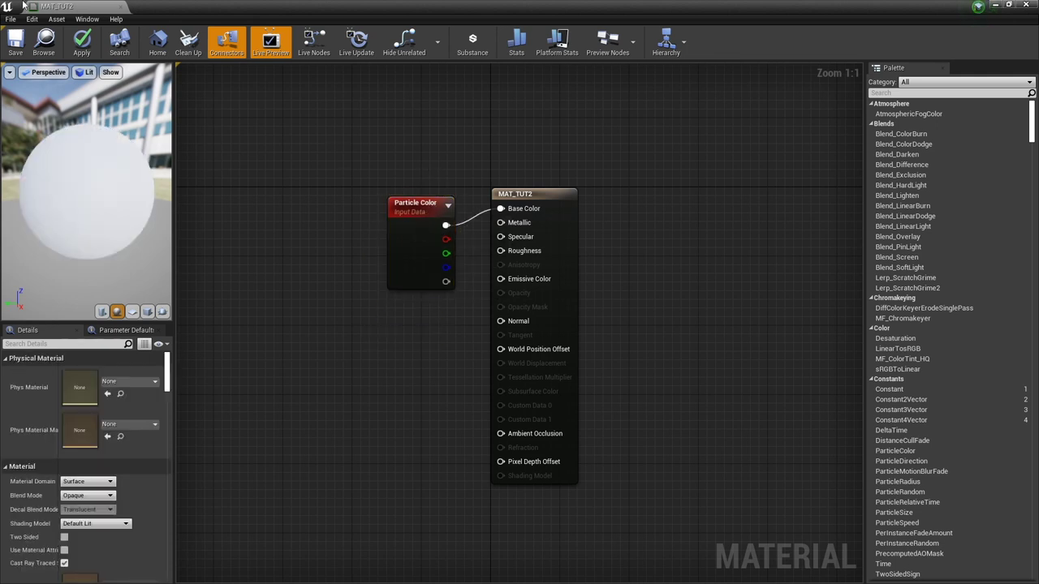
{"action": "left_click", "coordinate": [11, 39]}
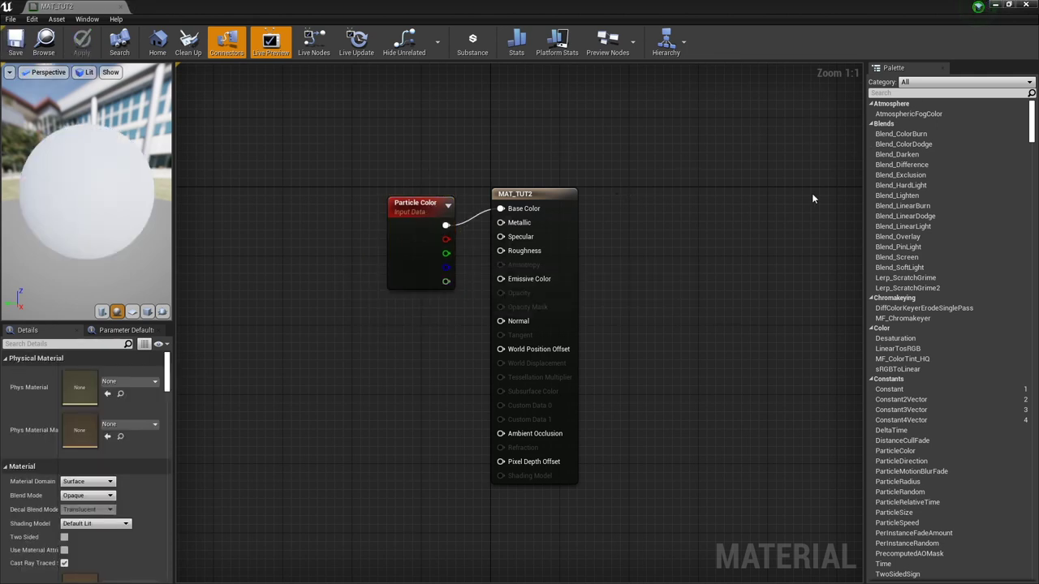
{"action": "left_click", "coordinate": [1026, 6]}
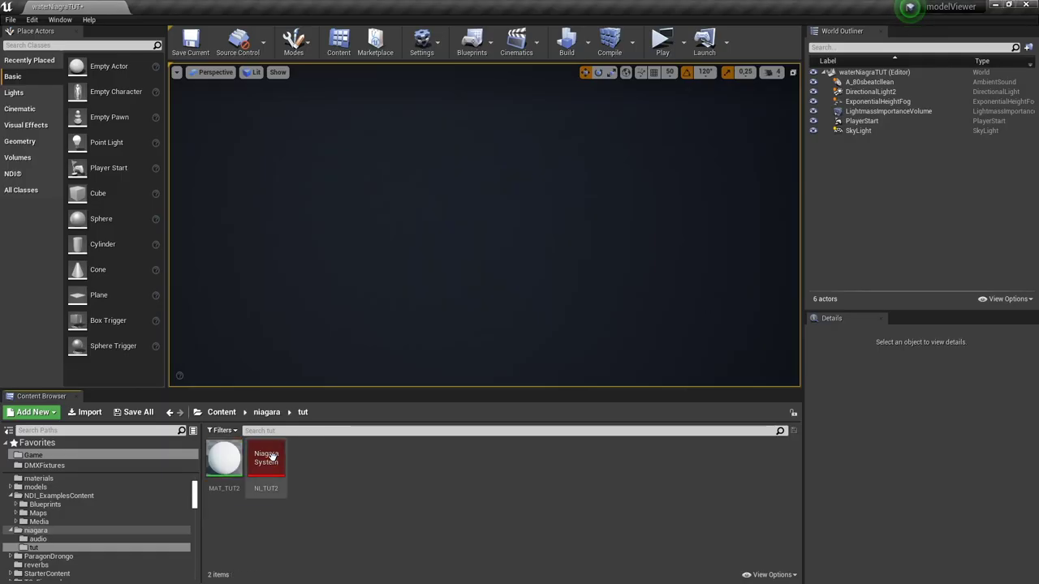
{"action": "double_click", "coordinate": [268, 456]}
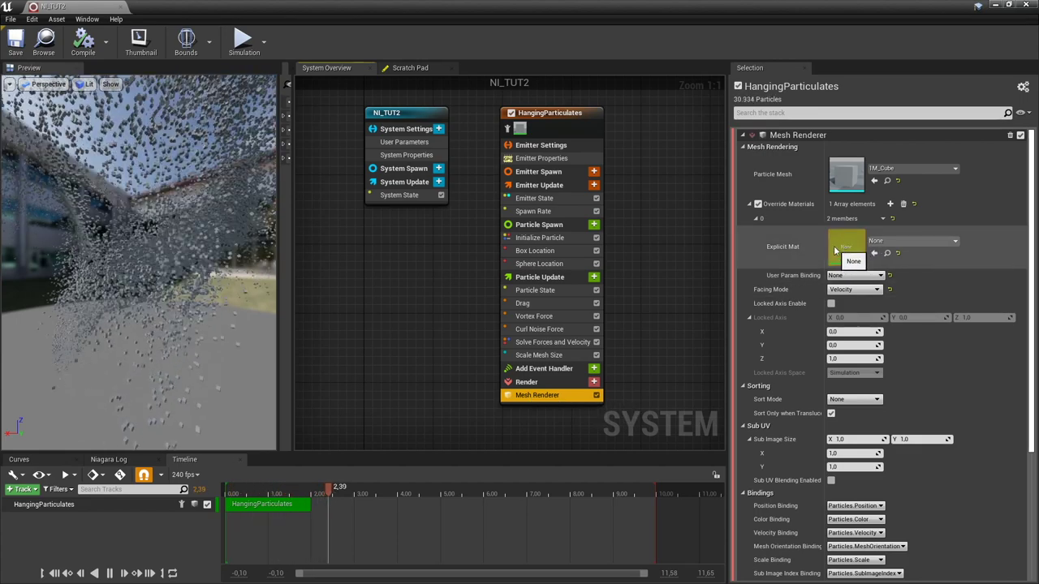
{"action": "left_click", "coordinate": [904, 245]}
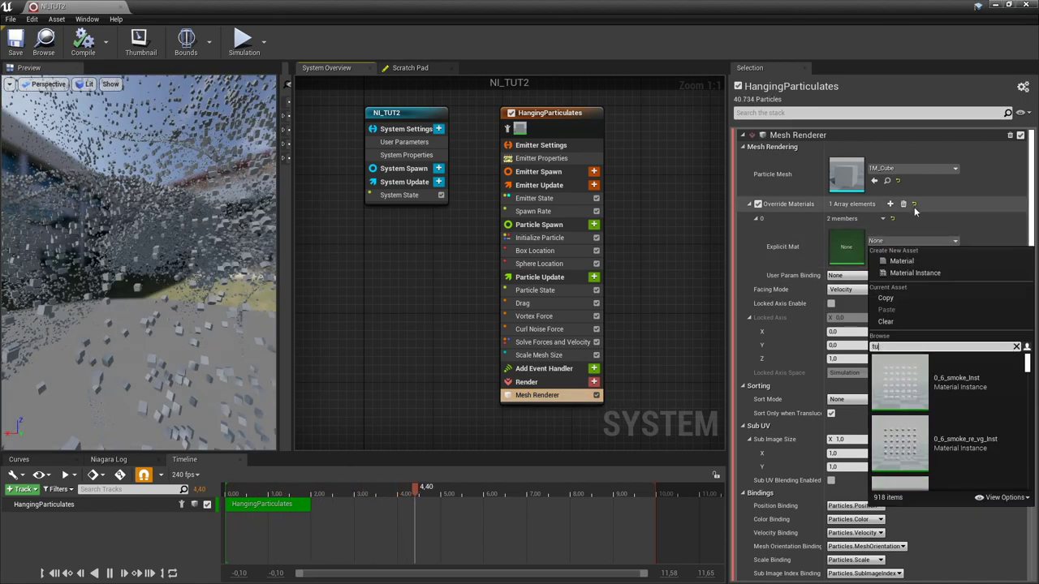
{"action": "type", "text": "tut"}
{"action": "left_click", "coordinate": [926, 382]}
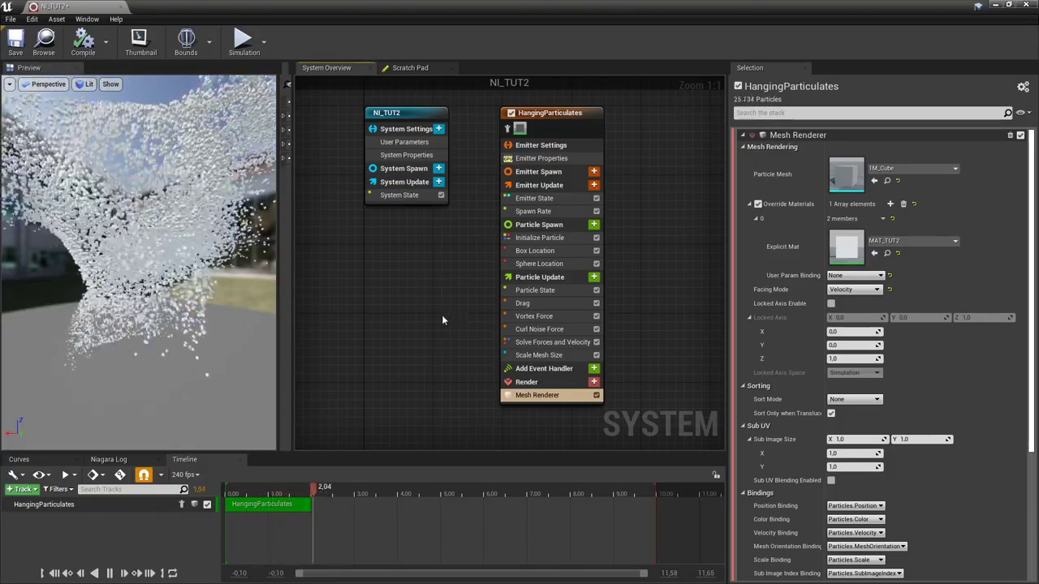
{"action": "left_click_drag", "start_coordinate": [138, 358], "coordinate": [187, 349]}
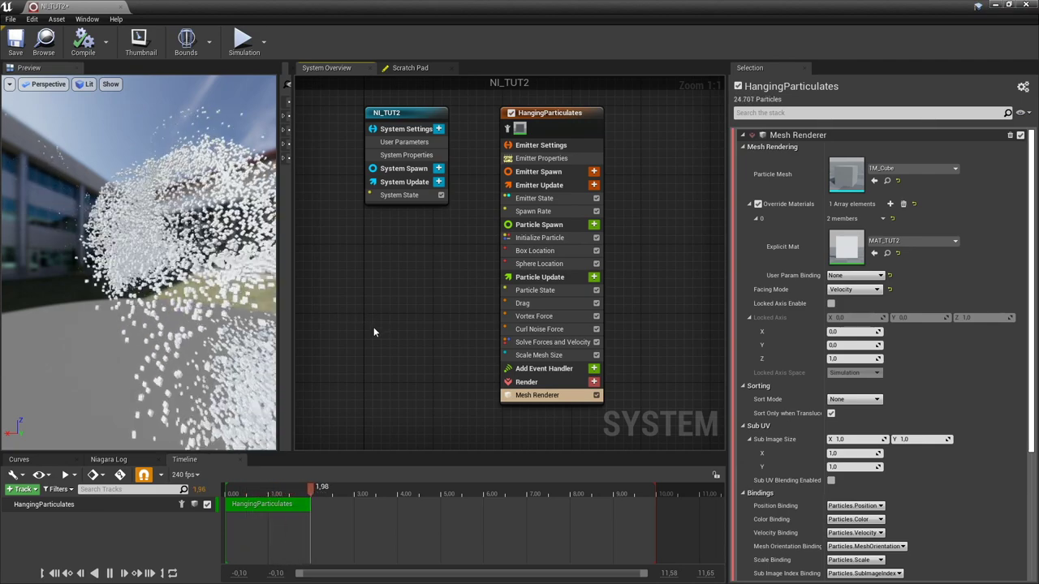
{"action": "left_click", "coordinate": [593, 276]}
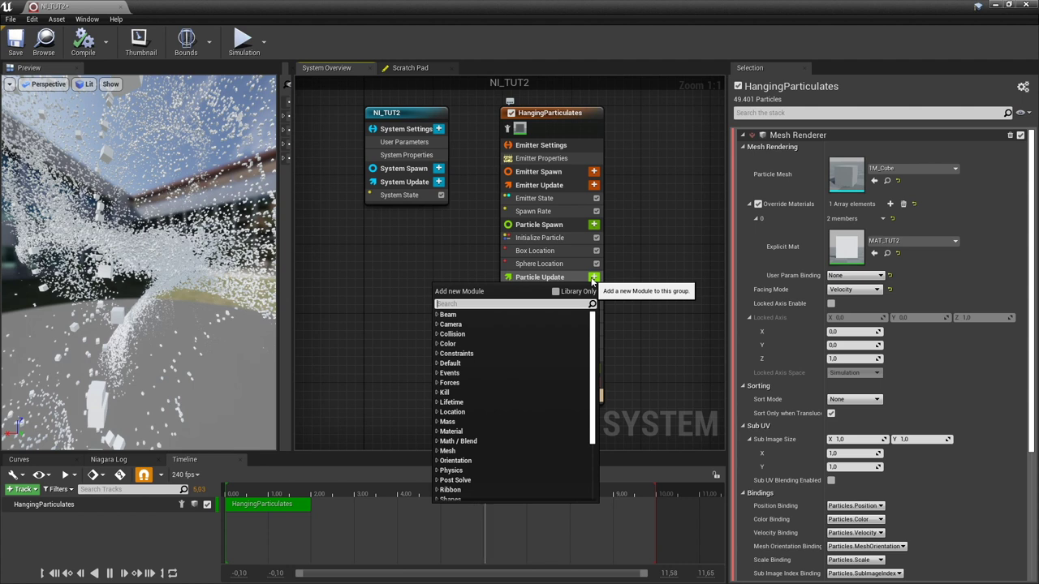
Add a Color module to the emitter's Particle Update.
{"action": "type", "text": "color"}
{"action": "key", "text": "Up"}
{"action": "key", "text": "Up"}
{"action": "key", "text": "Up"}
{"action": "key", "text": "Up"}
{"action": "key", "text": "Return"}
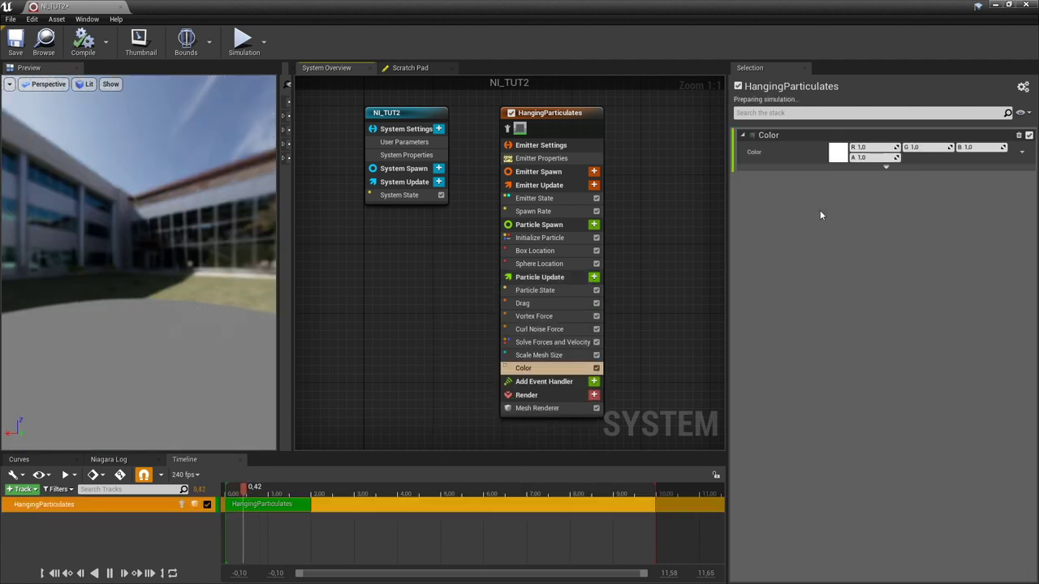
Set the Color input to Color from Curve and add a gradient stop near 0.38.
{"action": "left_click", "coordinate": [1023, 154]}
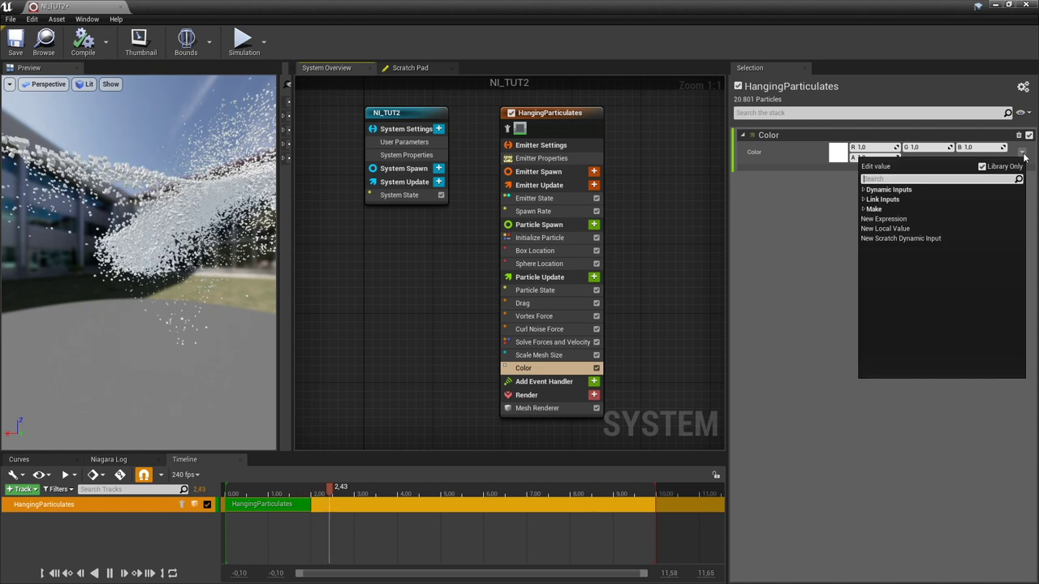
{"action": "type", "text": "curve"}
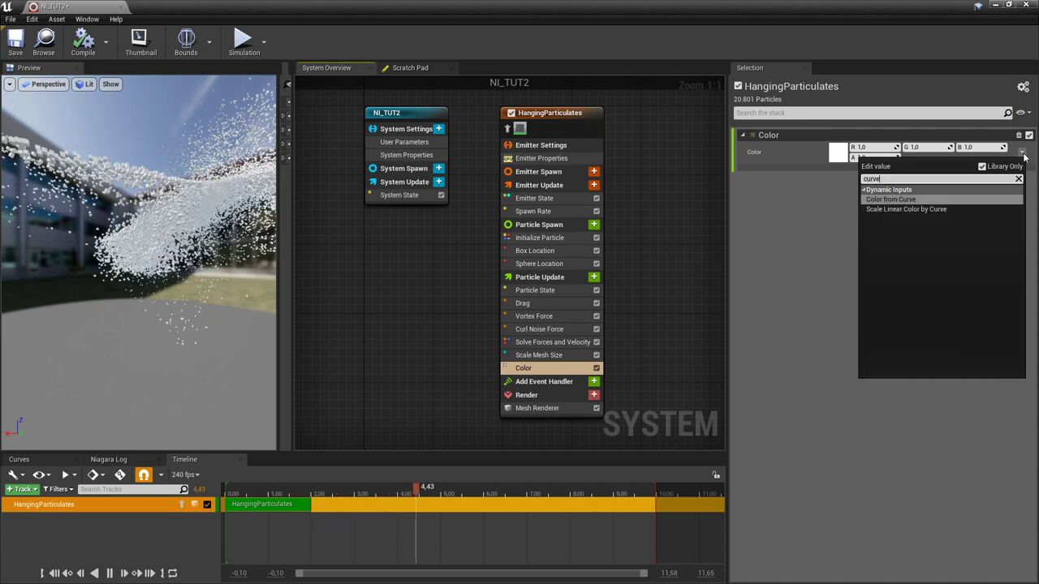
{"action": "key", "text": "Return"}
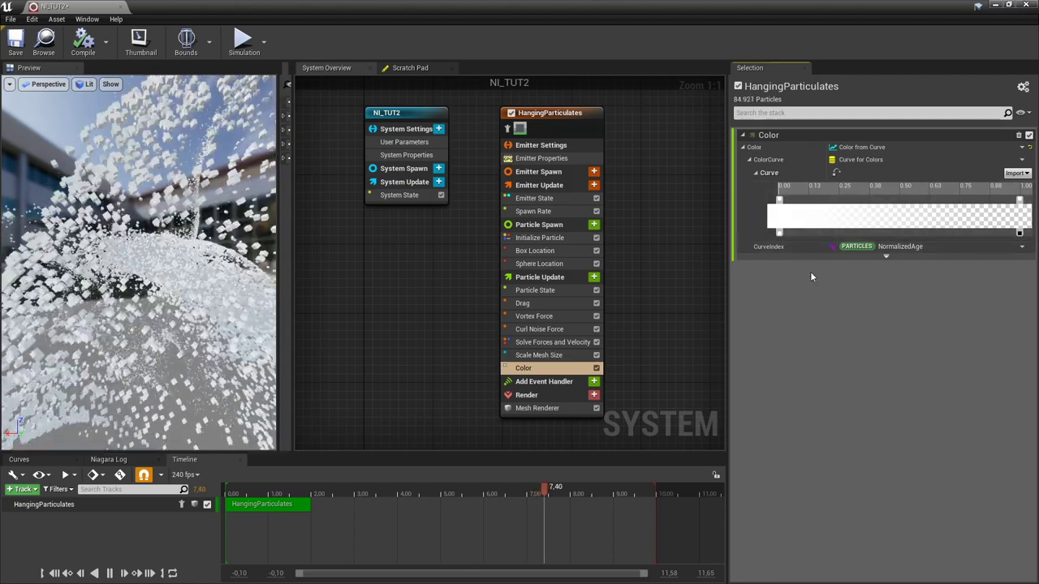
{"action": "left_click", "coordinate": [888, 200]}
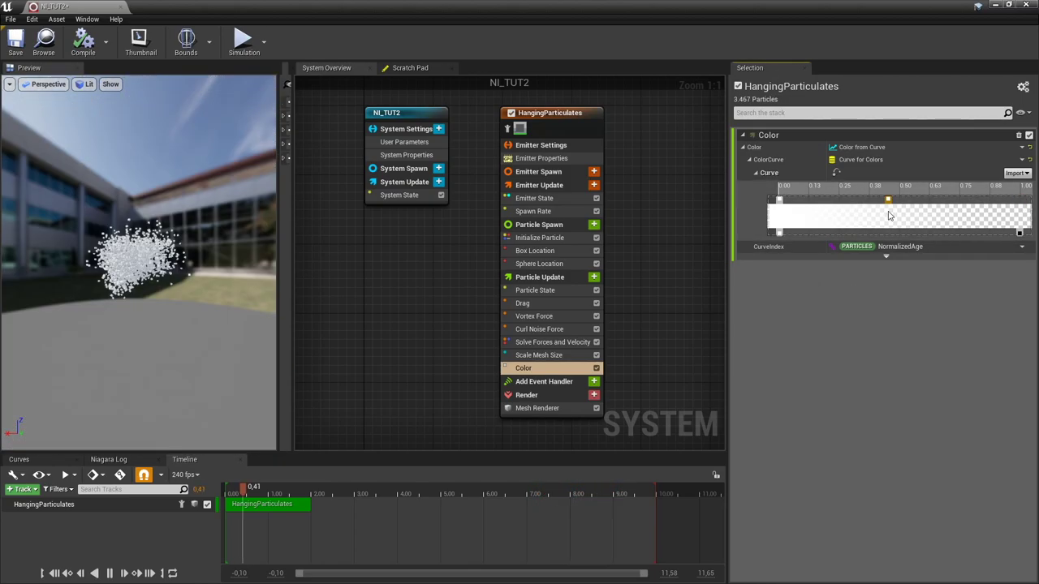
Make the colour curve's starting 0.00 stop cyan.
{"action": "double_click", "coordinate": [780, 200]}
{"action": "left_click_drag", "start_coordinate": [803, 291], "coordinate": [755, 300]}
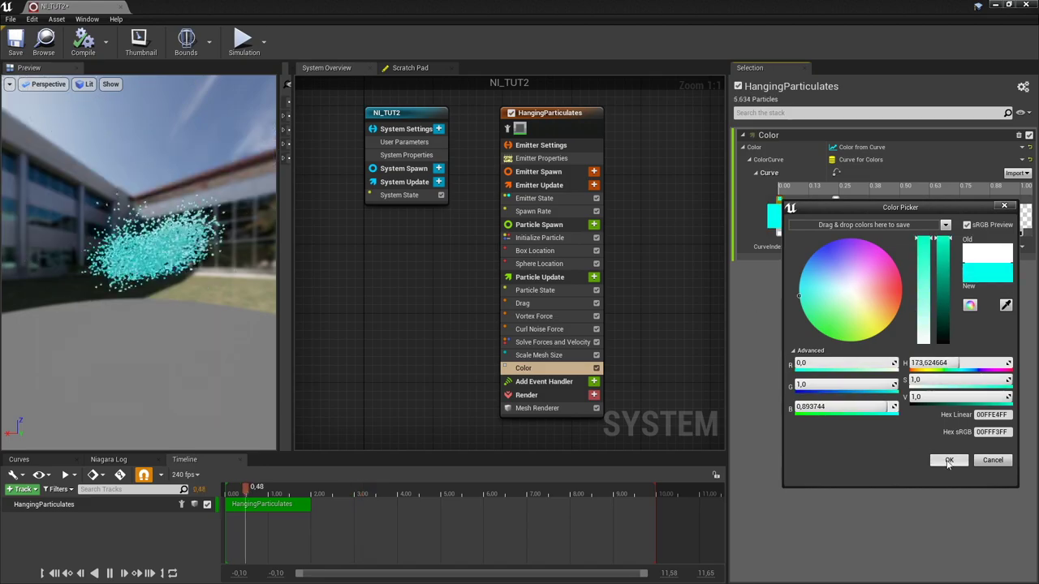
{"action": "left_click", "coordinate": [934, 456]}
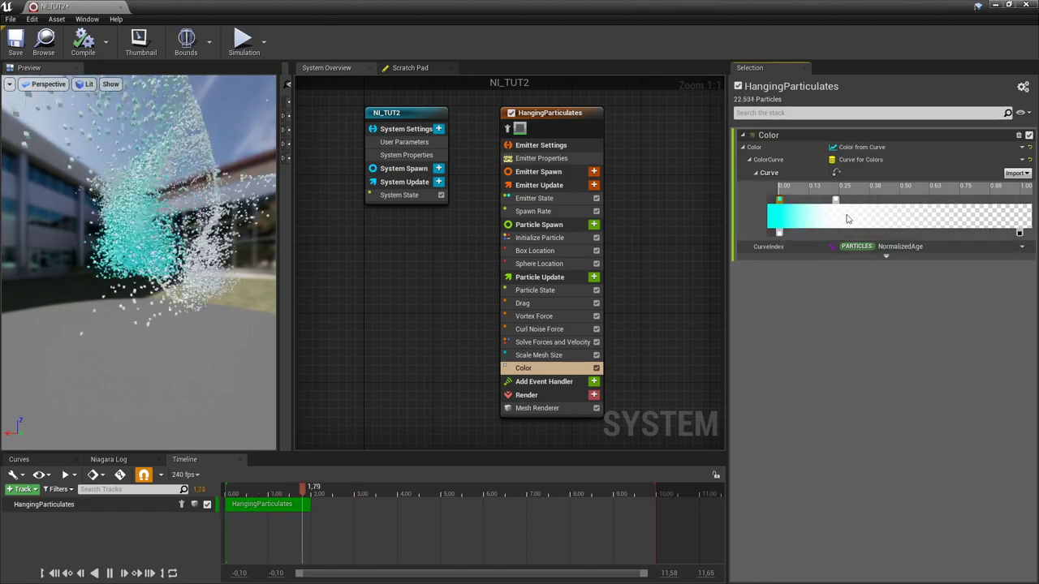
Make the 0.25 colour stop magenta and minimize the Niagara system editor.
{"action": "double_click", "coordinate": [838, 200]}
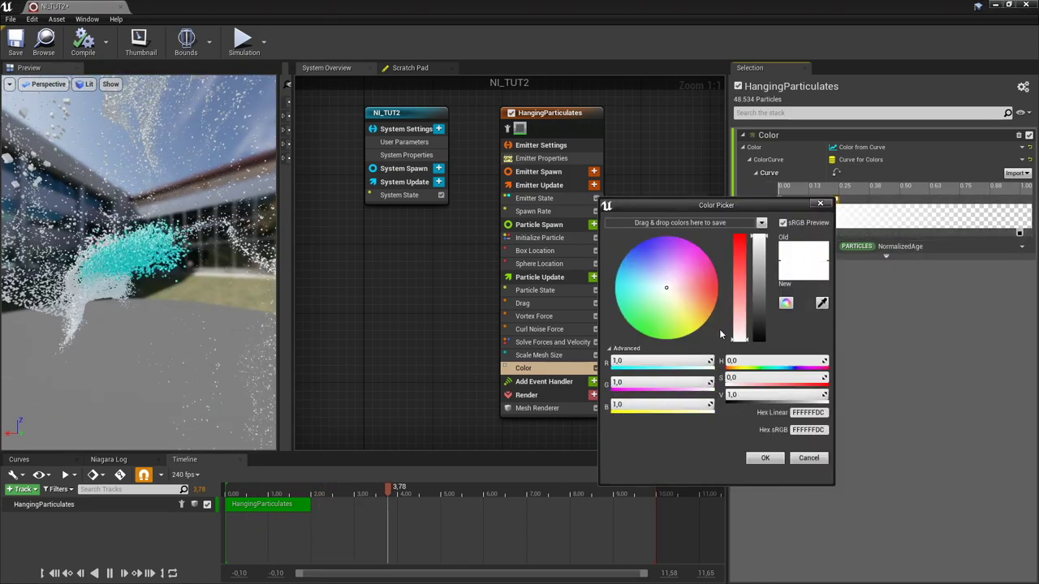
{"action": "left_click", "coordinate": [652, 242]}
{"action": "left_click_drag", "start_coordinate": [651, 242], "coordinate": [673, 236]}
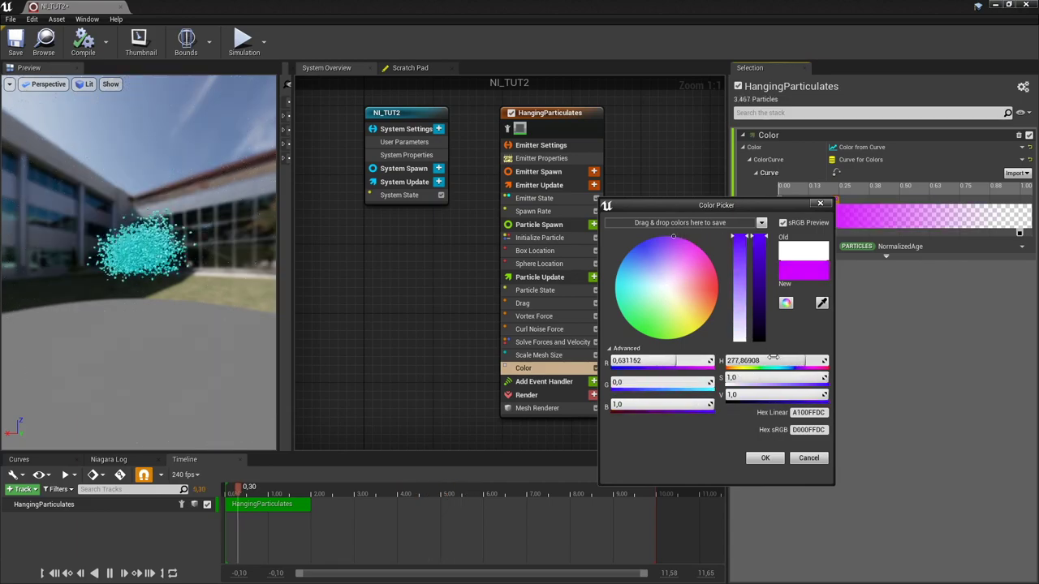
{"action": "left_click", "coordinate": [767, 459]}
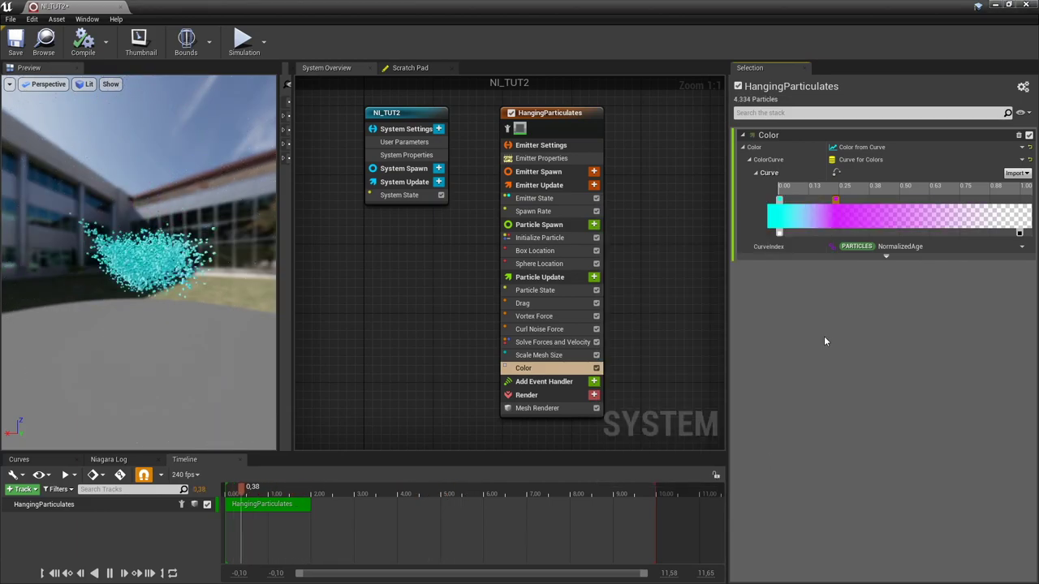
{"action": "mouse_move", "coordinate": [162, 284]}
{"action": "left_mouse_down"}
{"action": "mouse_move", "coordinate": [198, 290]}
{"action": "mouse_move", "coordinate": [150, 288]}
{"action": "left_mouse_up"}
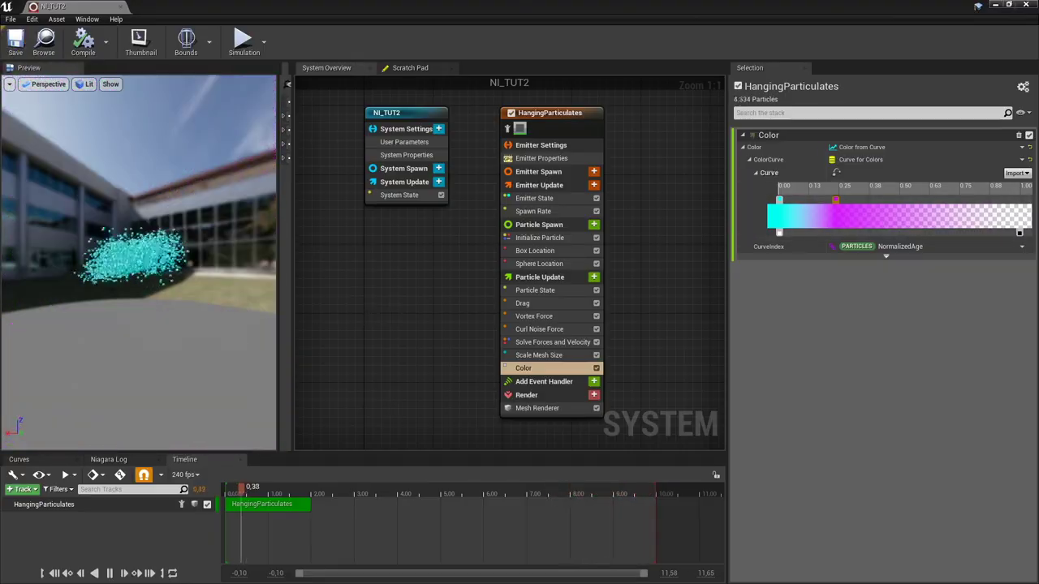
{"action": "left_click", "coordinate": [1001, 6]}
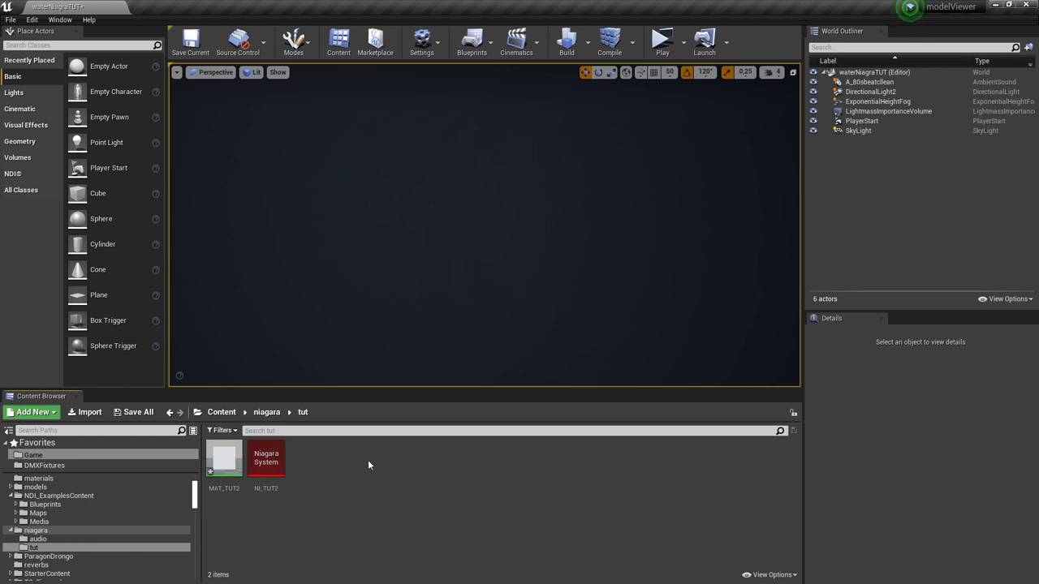
Create a Niagara Module Script in the tut folder named NI_SCRIPT_AUDIO.
{"action": "right_click", "coordinate": [307, 456]}
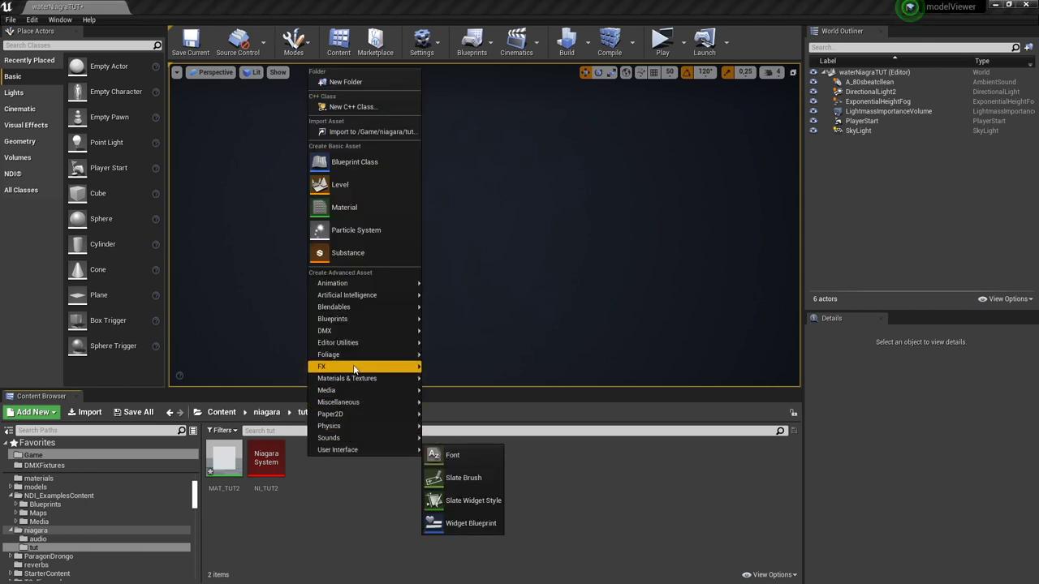
{"action": "mouse_move", "coordinate": [354, 369]}
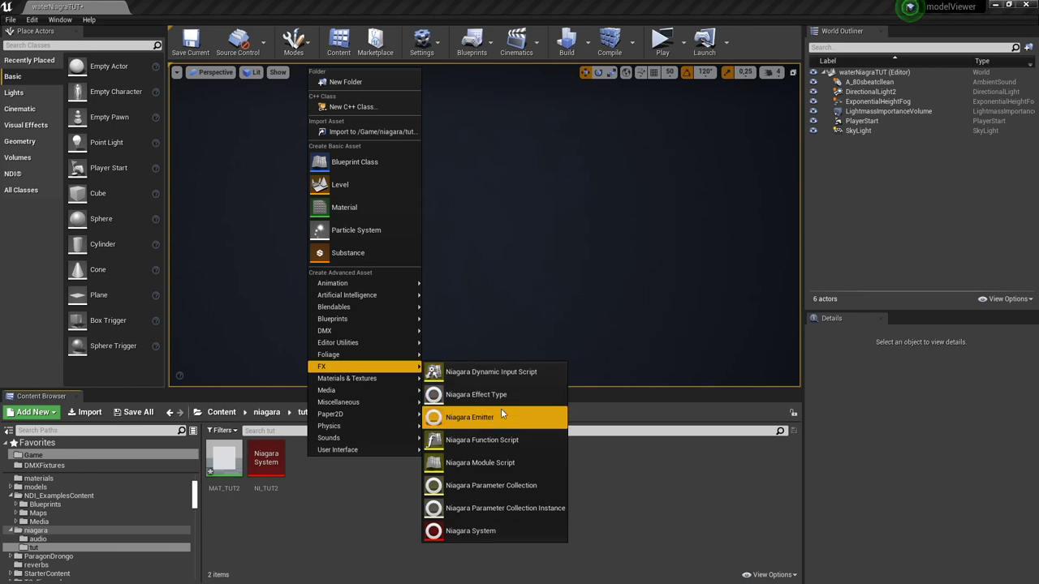
{"action": "left_click", "coordinate": [519, 462]}
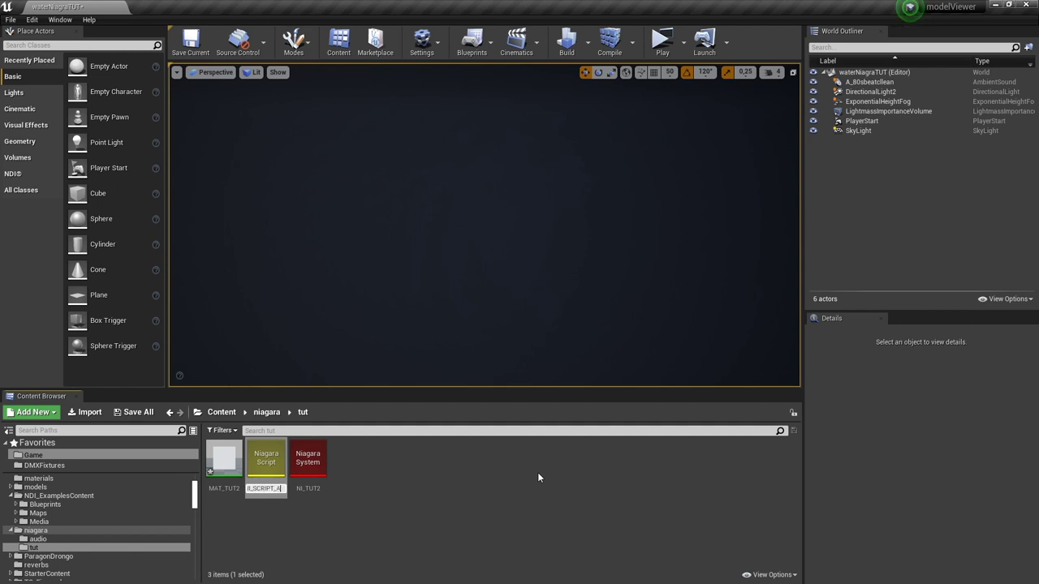
{"action": "type", "text": "NI_SCRIPT_AUDIO"}
{"action": "key", "text": "Return"}
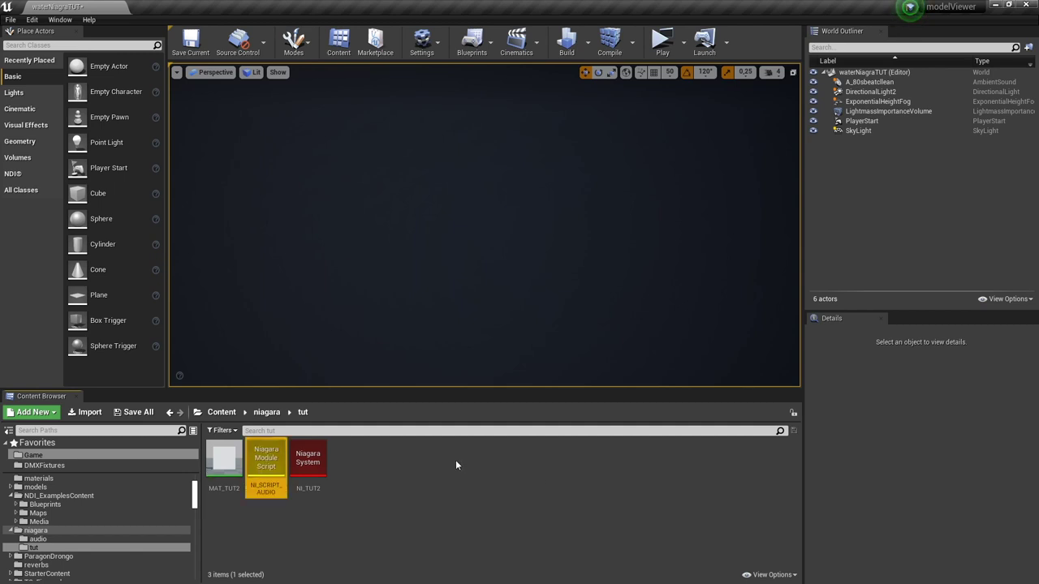
Open NI_SCRIPT_AUDIO maximized and add a New Audio Spectrum input to Map Get.
{"action": "double_click", "coordinate": [267, 459]}
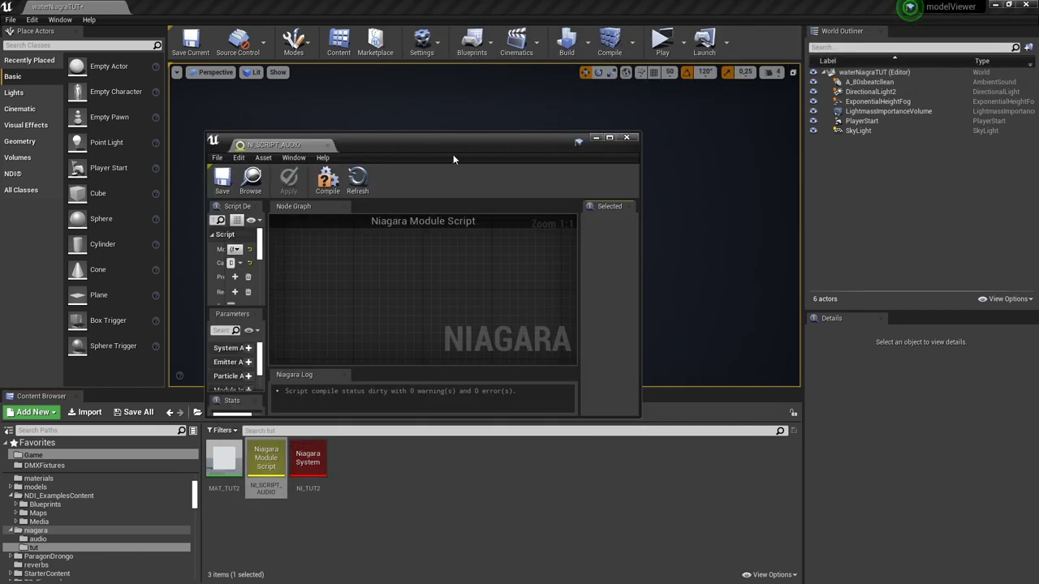
{"action": "double_click", "coordinate": [451, 151]}
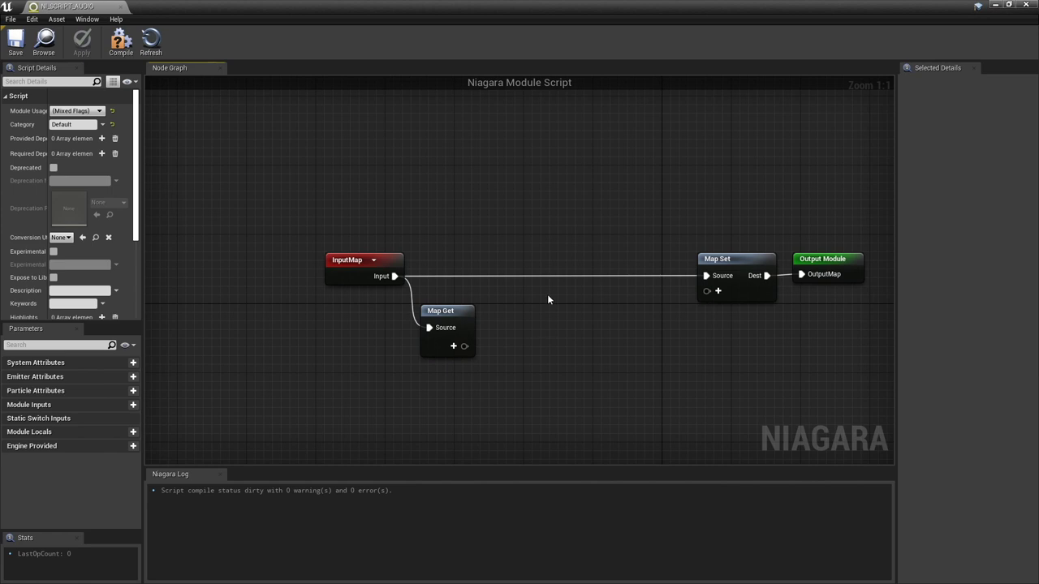
{"action": "left_click", "coordinate": [402, 302]}
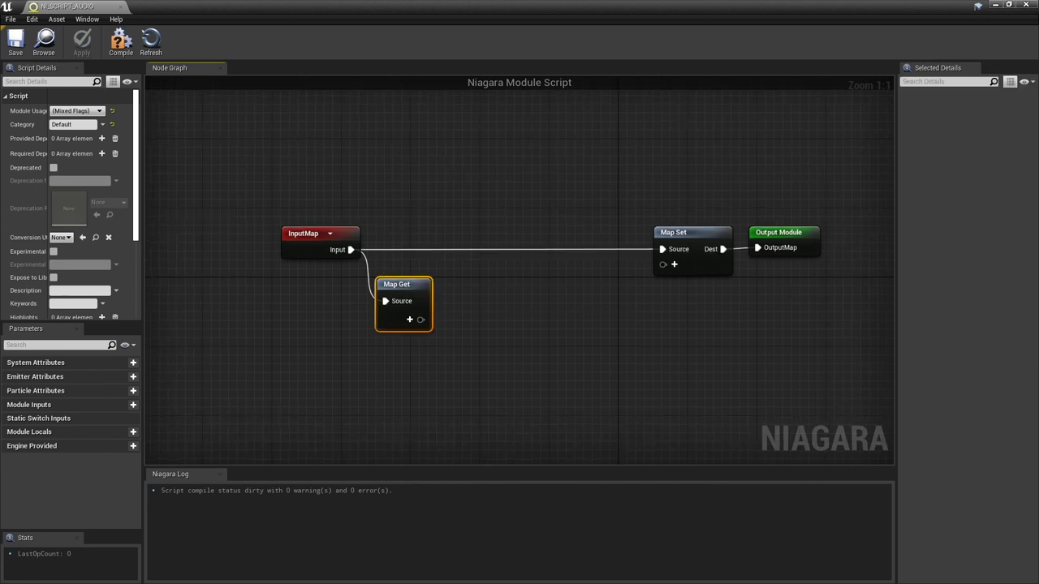
{"action": "left_click", "coordinate": [442, 315]}
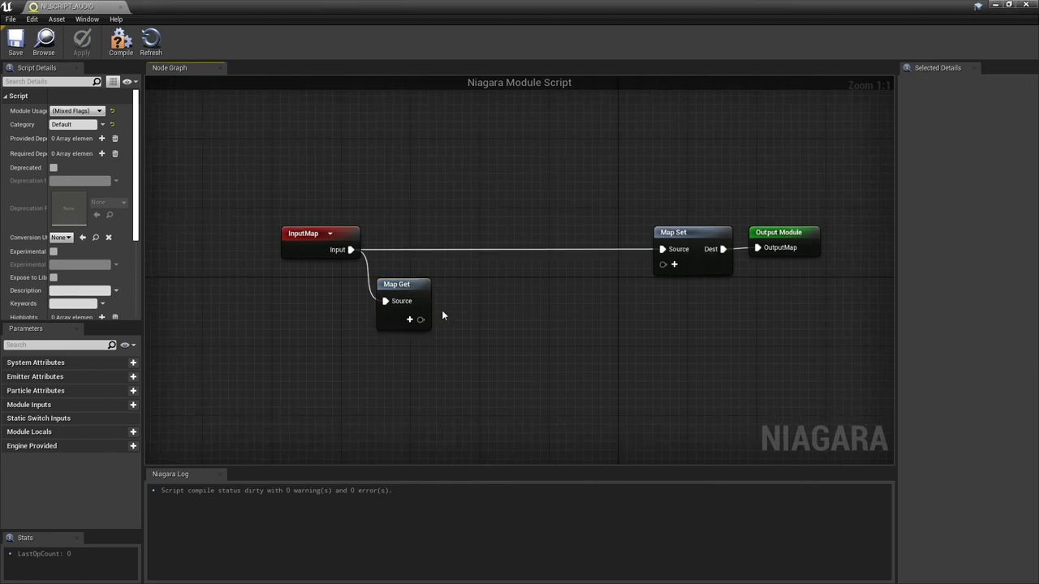
{"action": "left_click", "coordinate": [410, 320]}
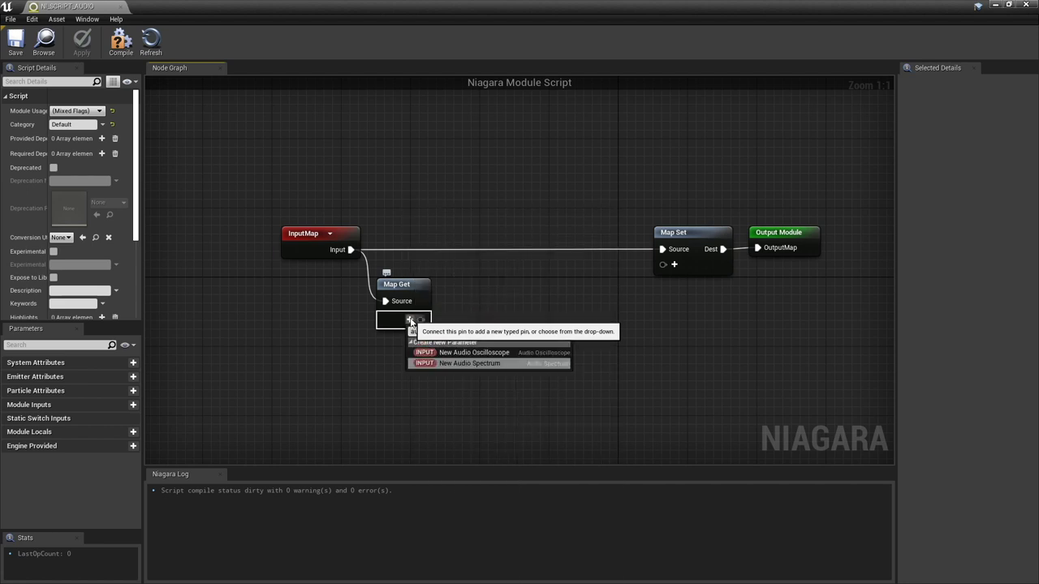
{"action": "key", "text": "Return"}
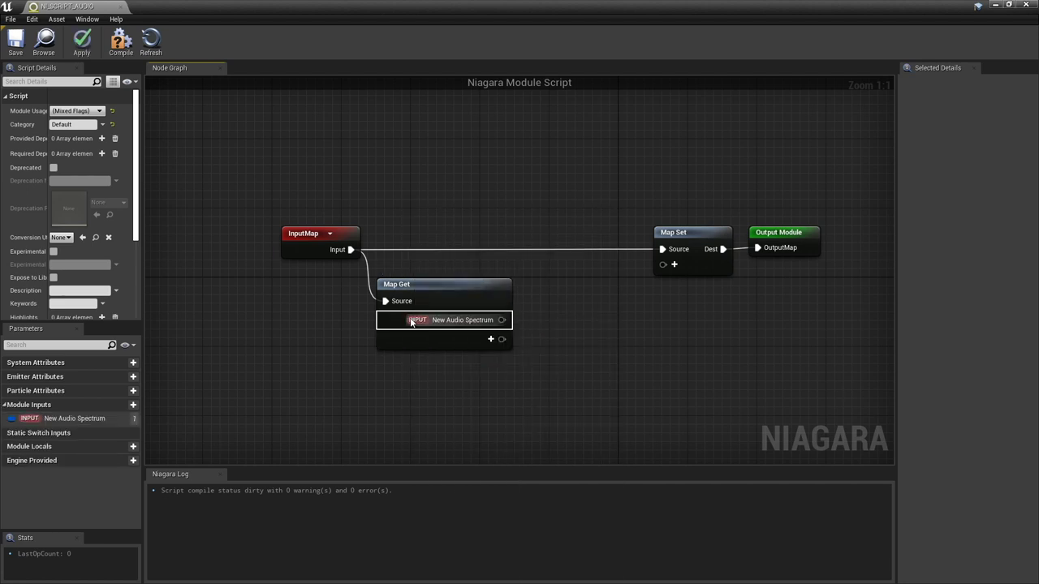
Add Particles NormalizedAge and Particles Velocity pins to Map Get, then move Map Set right.
{"action": "left_click", "coordinate": [489, 342]}
{"action": "type", "text": "normalizedage"}
{"action": "key", "text": "Return"}
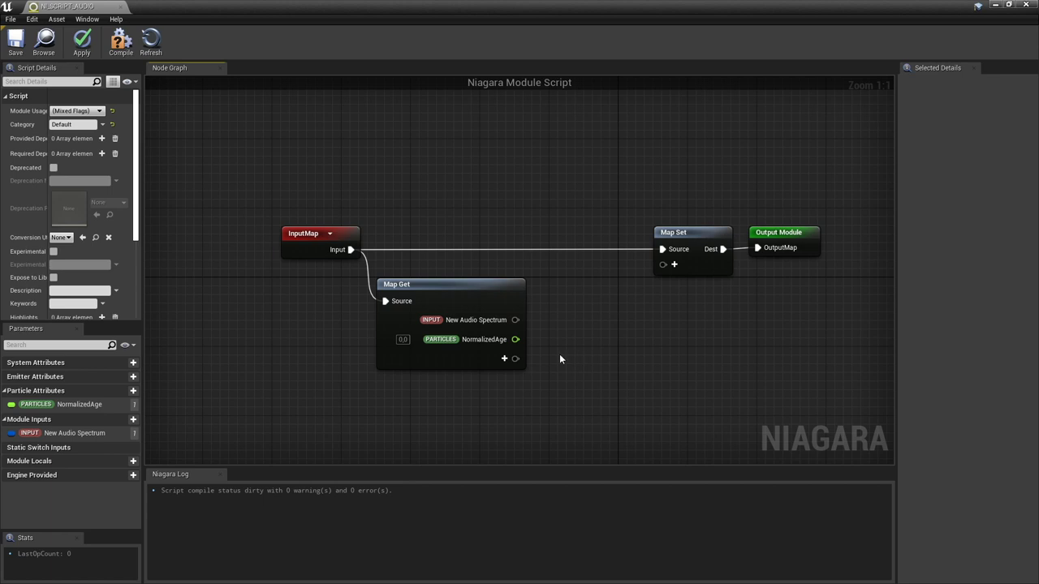
{"action": "left_click", "coordinate": [504, 359]}
{"action": "type", "text": "velocity"}
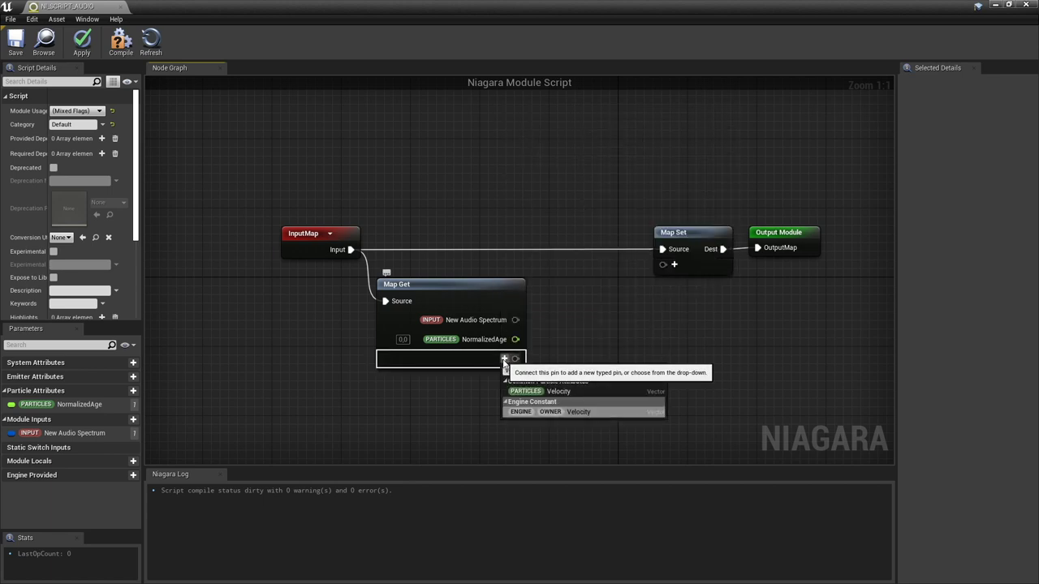
{"action": "key", "text": "Return"}
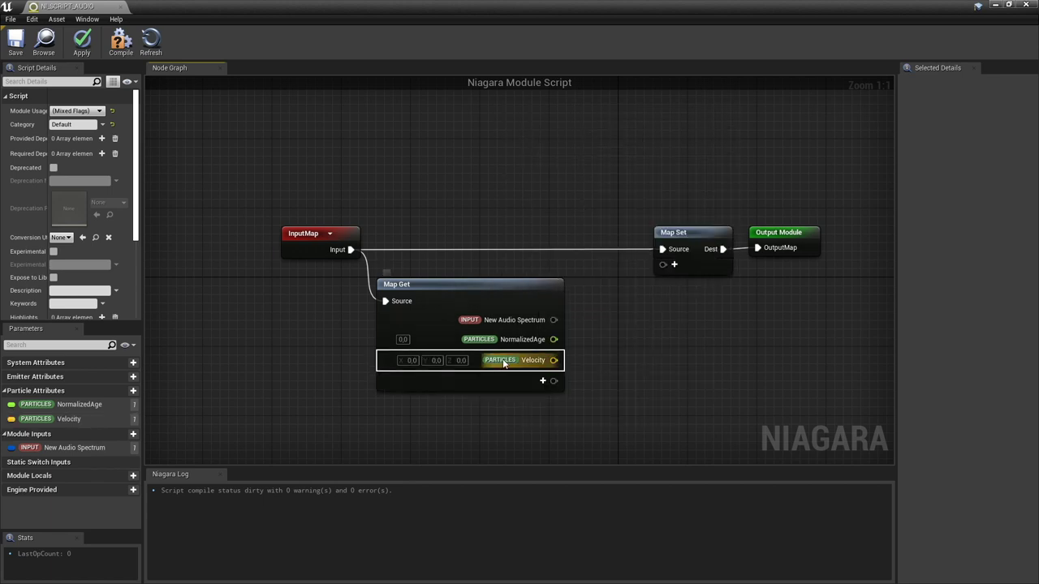
{"action": "right_click_drag", "start_coordinate": [587, 378], "coordinate": [462, 355]}
{"action": "left_click_drag", "start_coordinate": [740, 335], "coordinate": [732, 218]}
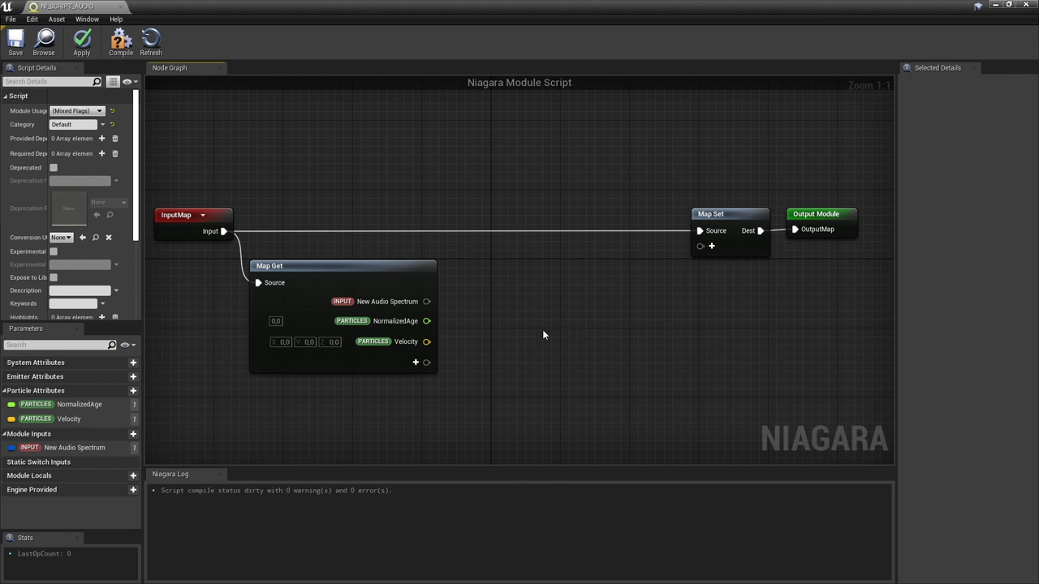
Add an Audio Spectrum node fed by the New Audio Spectrum input.
{"action": "left_click_drag", "start_coordinate": [426, 301], "coordinate": [502, 305]}
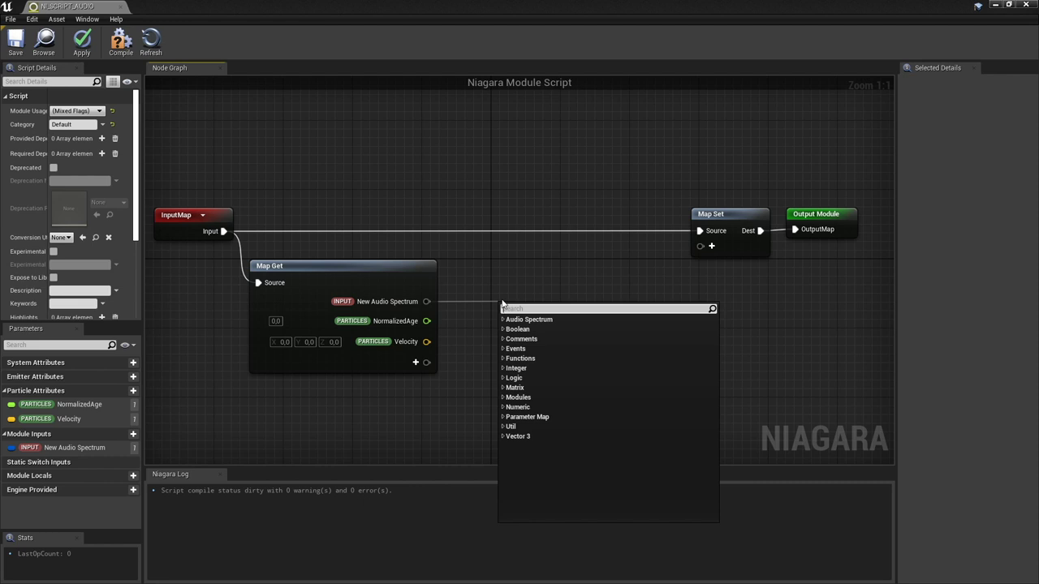
{"action": "left_click", "coordinate": [503, 319]}
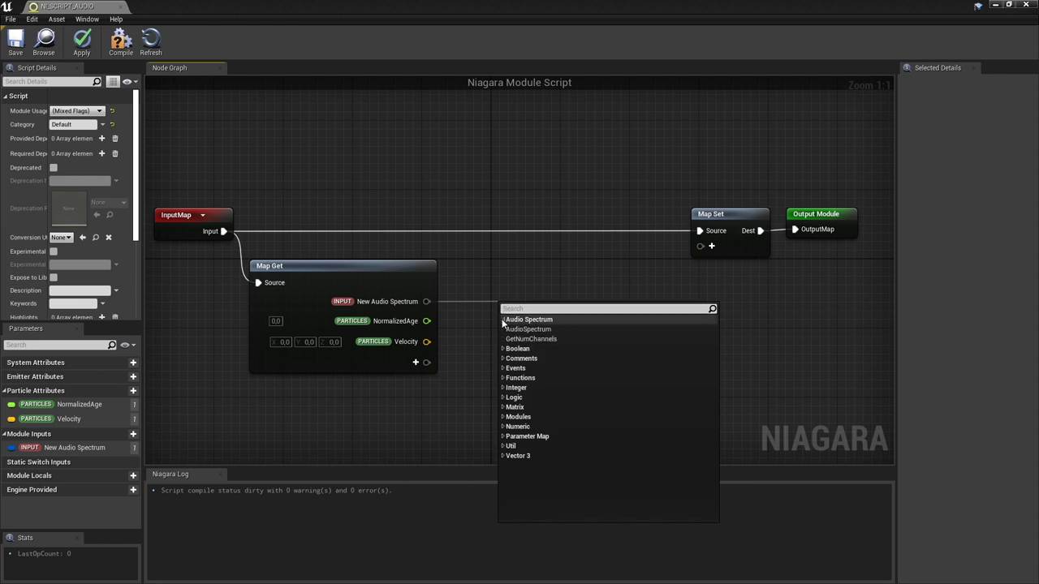
{"action": "left_click", "coordinate": [536, 329]}
{"action": "left_click_drag", "start_coordinate": [545, 322], "coordinate": [510, 305]}
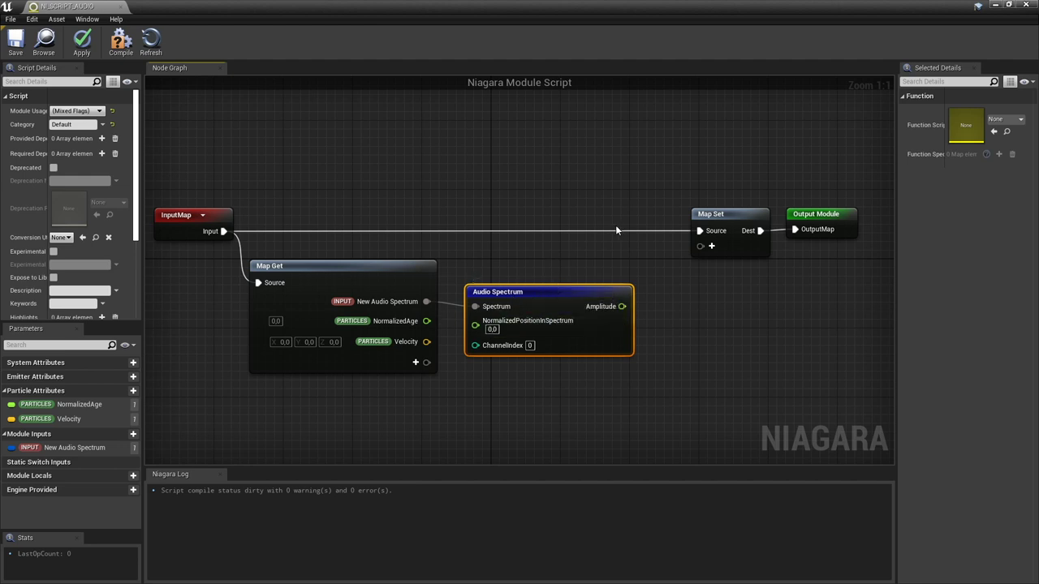
{"action": "right_click_drag", "start_coordinate": [615, 230], "coordinate": [559, 213]}
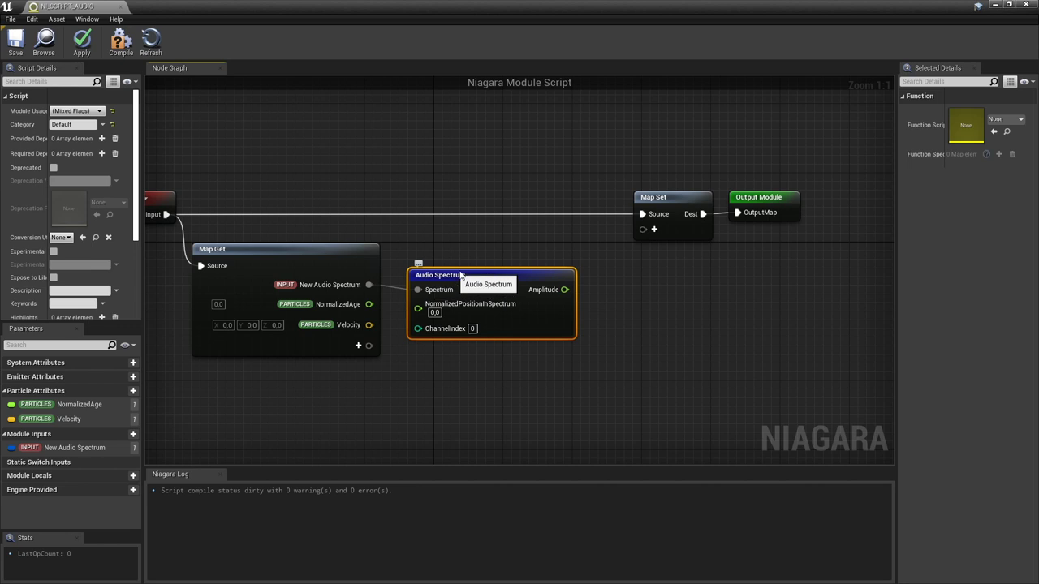
{"action": "left_click", "coordinate": [454, 253]}
{"action": "right_click_drag", "start_coordinate": [454, 253], "coordinate": [500, 261]}
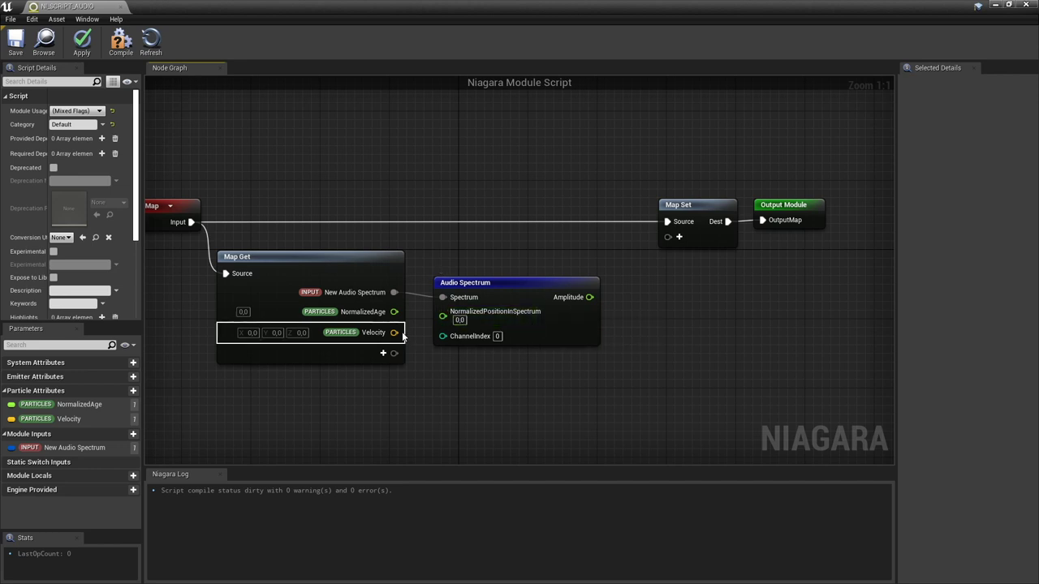
Connect NormalizedAge to the Audio Spectrum's NormalizedPositionInSpectrum input.
{"action": "left_click_drag", "start_coordinate": [395, 311], "coordinate": [442, 311]}
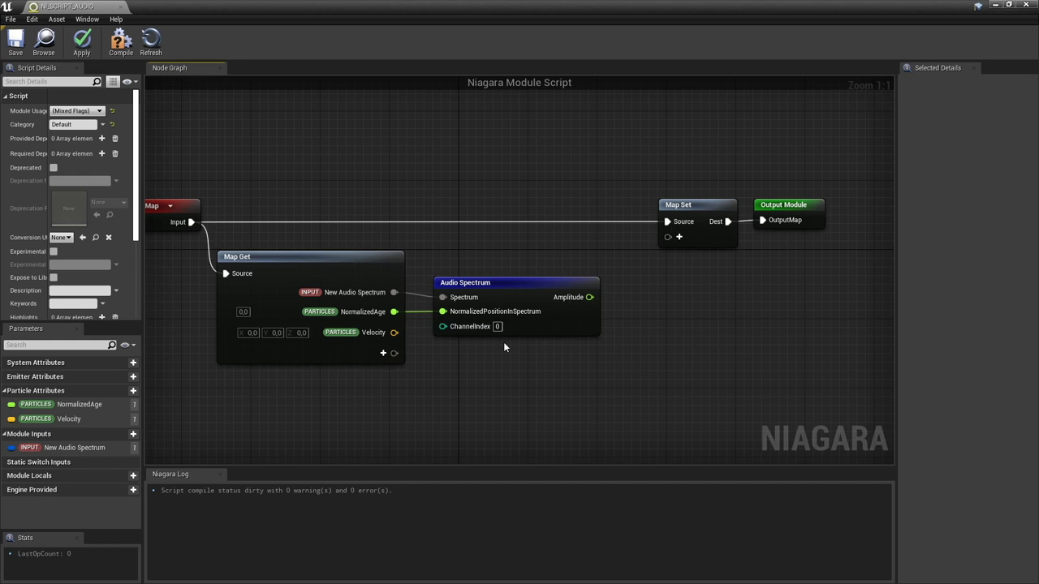
{"action": "mouse_move", "coordinate": [469, 385]}
{"action": "right_mouse_down"}
{"action": "mouse_move", "coordinate": [535, 381]}
{"action": "mouse_move", "coordinate": [463, 368]}
{"action": "right_mouse_up"}
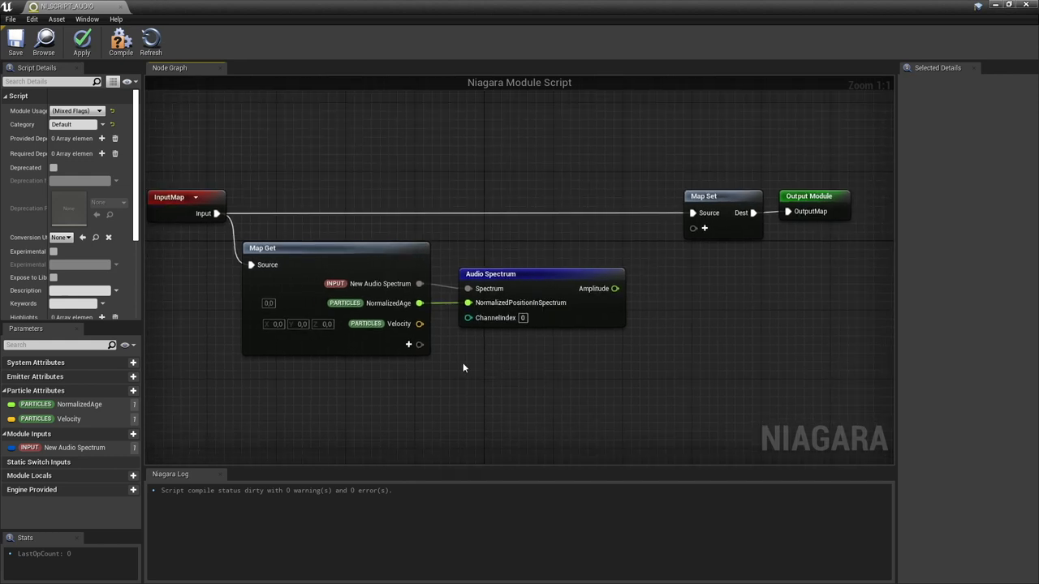
{"action": "left_click_drag", "start_coordinate": [419, 324], "coordinate": [478, 396]}
Split particle Velocity with a Break Vector node.
{"action": "type", "text": "brea"}
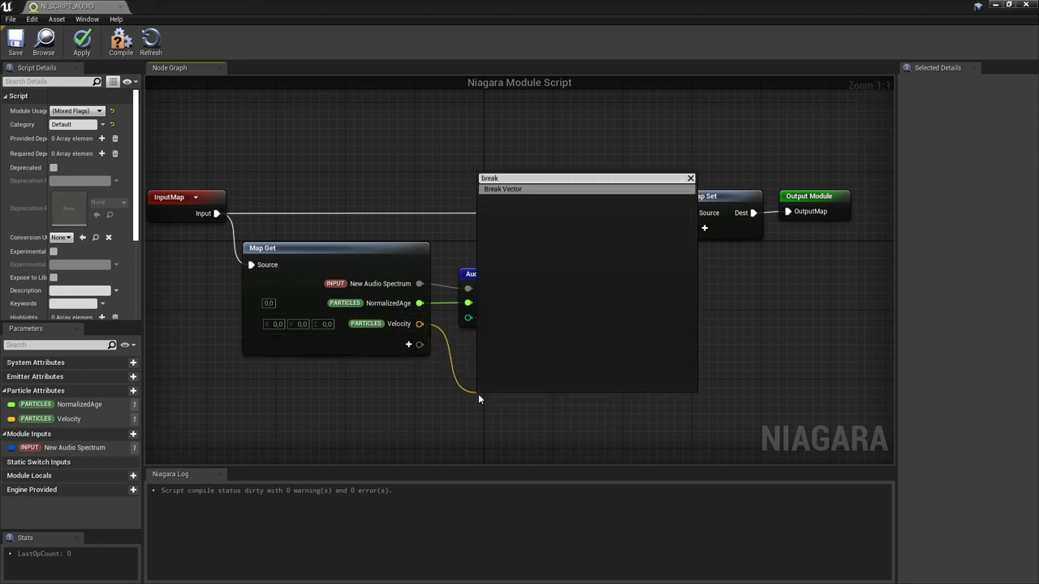
{"action": "type", "text": "k"}
{"action": "key", "text": "Return"}
{"action": "left_click_drag", "start_coordinate": [564, 403], "coordinate": [529, 360]}
{"action": "left_click", "coordinate": [622, 381]}
{"action": "scroll", "coordinate": [602, 354], "scroll_direction": "down", "scroll_amount": 2}
{"action": "right_click_drag", "start_coordinate": [581, 355], "coordinate": [531, 327]}
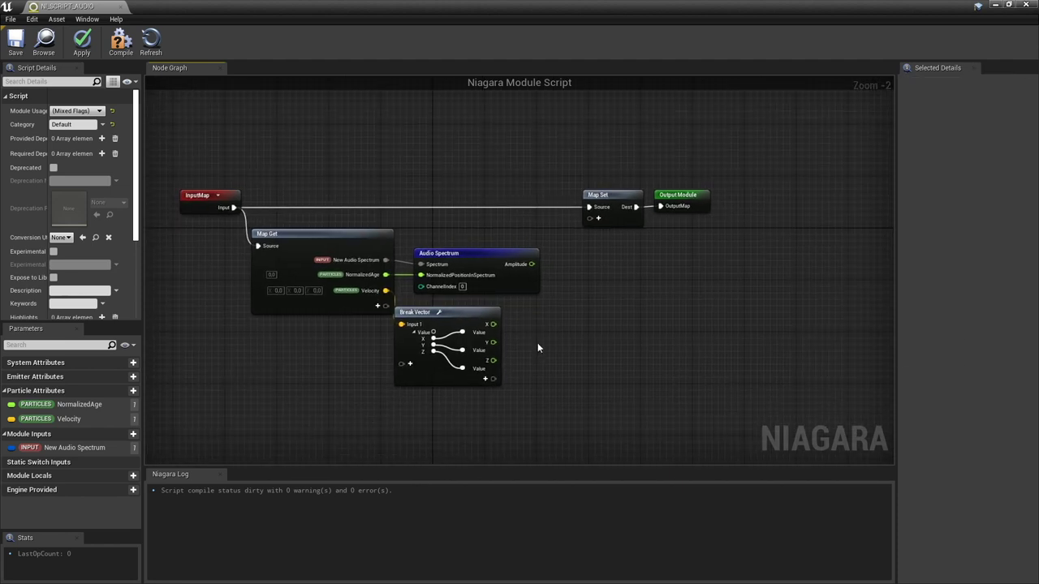
Multiply the X component by the spectrum Amplitude in a Multiply node.
{"action": "left_click_drag", "start_coordinate": [490, 324], "coordinate": [592, 323]}
{"action": "type", "text": "mult"}
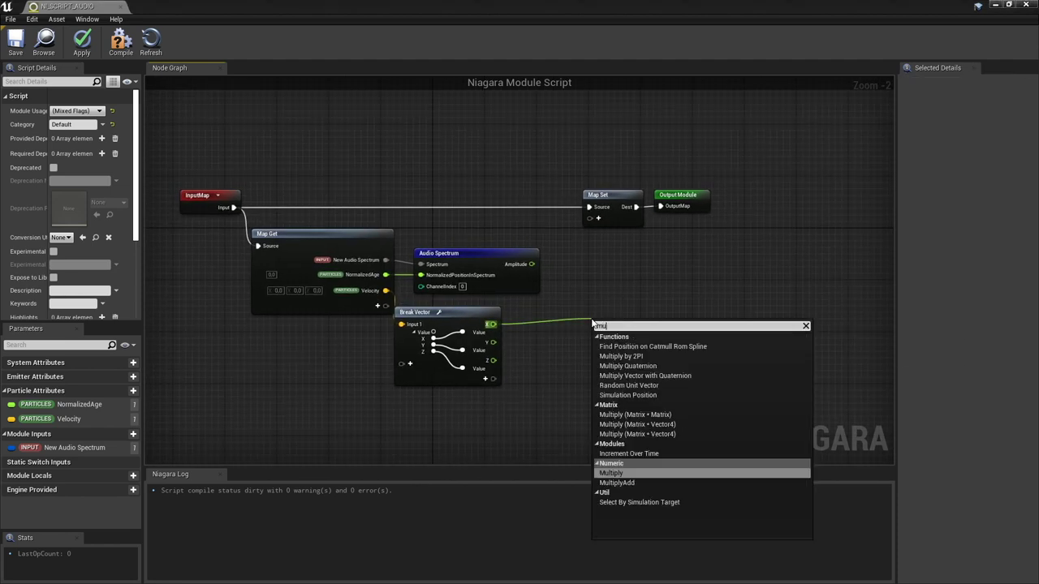
{"action": "key", "text": "Return"}
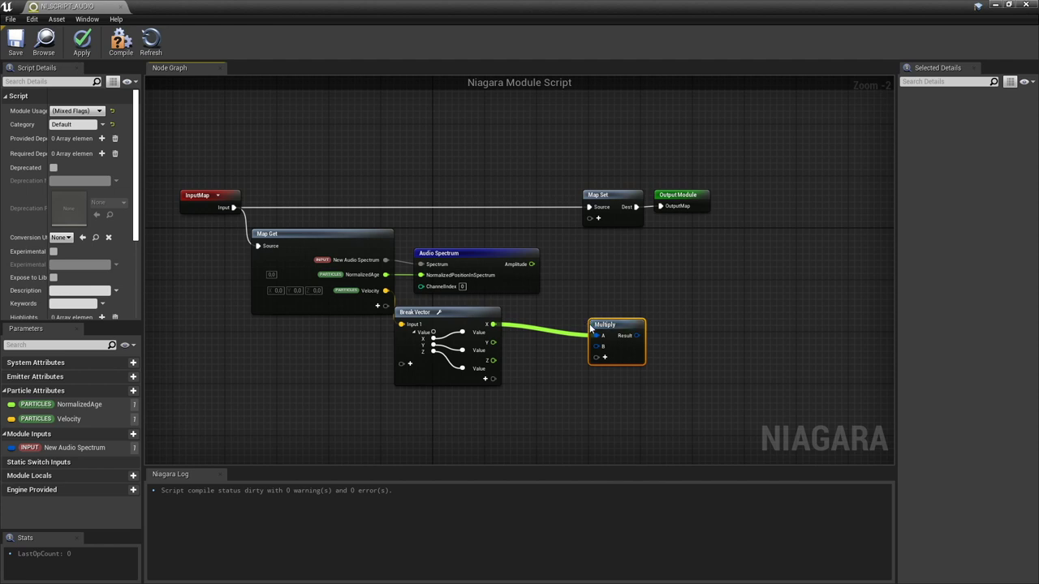
{"action": "scroll", "coordinate": [587, 327], "scroll_direction": "up", "scroll_amount": 2}
{"action": "right_click_drag", "start_coordinate": [587, 327], "coordinate": [551, 335]}
{"action": "left_click_drag", "start_coordinate": [475, 253], "coordinate": [564, 362]}
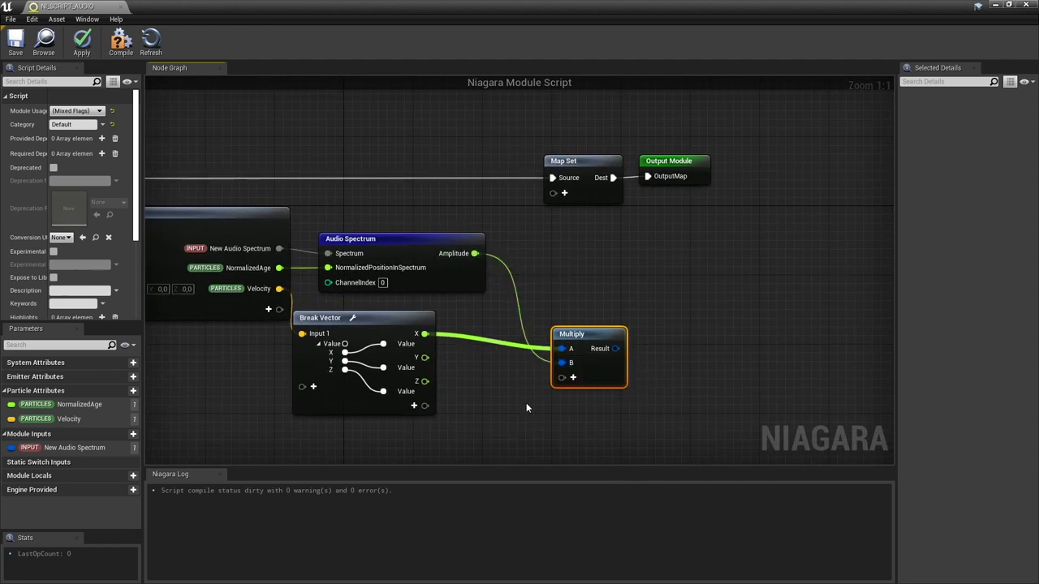
{"action": "right_click_drag", "start_coordinate": [527, 412], "coordinate": [520, 353]}
Duplicate the Multiply node twice and wire the Y and Z outputs into the copies.
{"action": "left_click", "coordinate": [581, 277]}
{"action": "key", "text": "ctrl+c"}
{"action": "key", "text": "ctrl+v"}
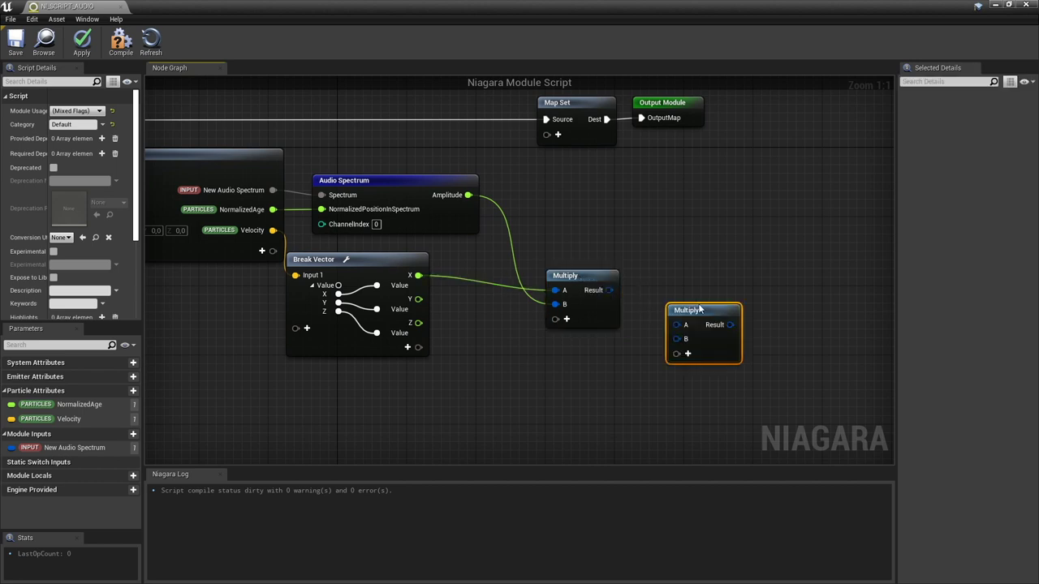
{"action": "left_click_drag", "start_coordinate": [686, 309], "coordinate": [567, 344]}
{"action": "key", "text": "ctrl+v"}
{"action": "left_click_drag", "start_coordinate": [661, 389], "coordinate": [584, 431]}
{"action": "right_click_drag", "start_coordinate": [467, 376], "coordinate": [460, 314]}
{"action": "left_click", "coordinate": [458, 311]}
{"action": "left_click_drag", "start_coordinate": [412, 223], "coordinate": [550, 283]}
{"action": "left_click_drag", "start_coordinate": [412, 247], "coordinate": [550, 361]}
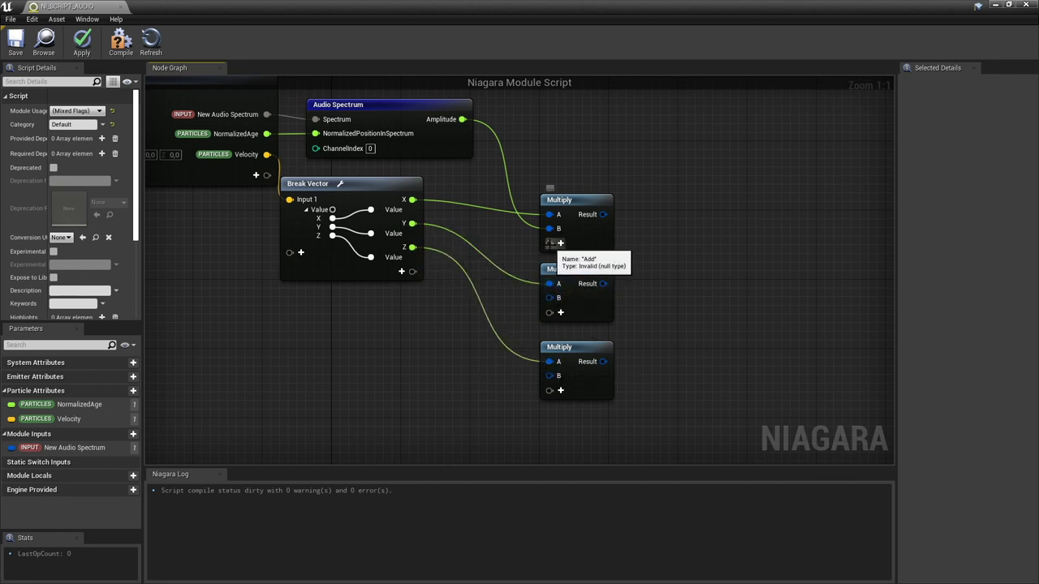
Add a numeric C input to each of the three Multiply nodes.
{"action": "left_click", "coordinate": [556, 243]}
{"action": "left_click", "coordinate": [588, 273]}
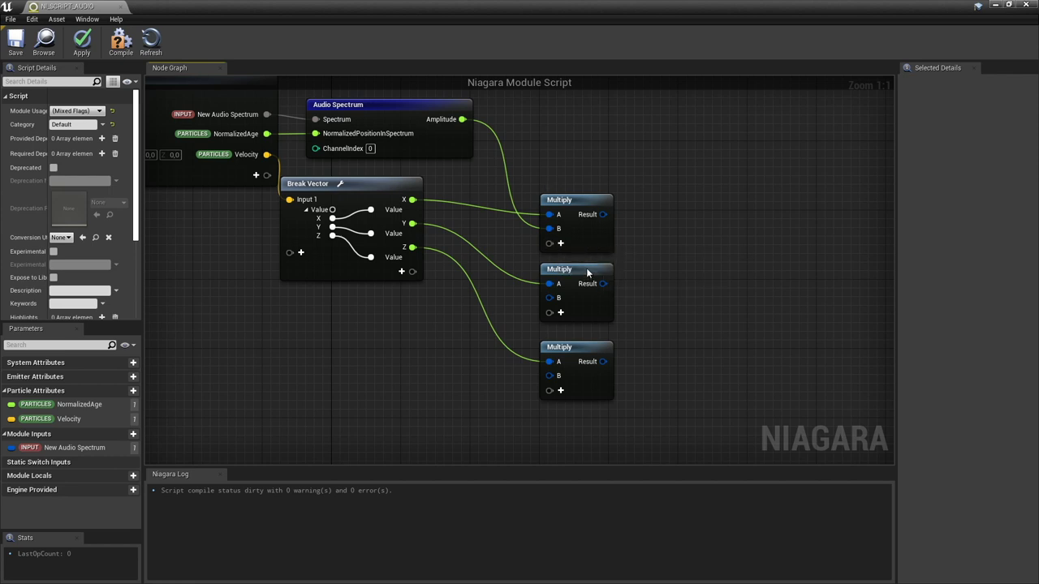
{"action": "left_click_drag", "start_coordinate": [693, 322], "coordinate": [538, 398]}
{"action": "left_click", "coordinate": [575, 293], "text": "shift"}
{"action": "left_click_drag", "start_coordinate": [576, 294], "coordinate": [575, 310]}
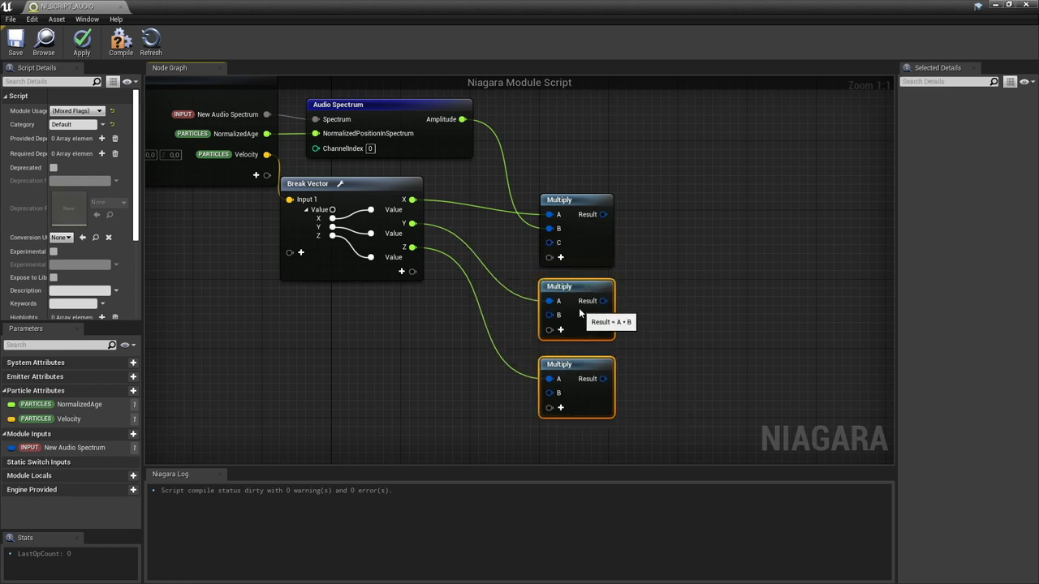
{"action": "left_click", "coordinate": [619, 297]}
{"action": "left_click", "coordinate": [560, 329]}
{"action": "left_click", "coordinate": [580, 350]}
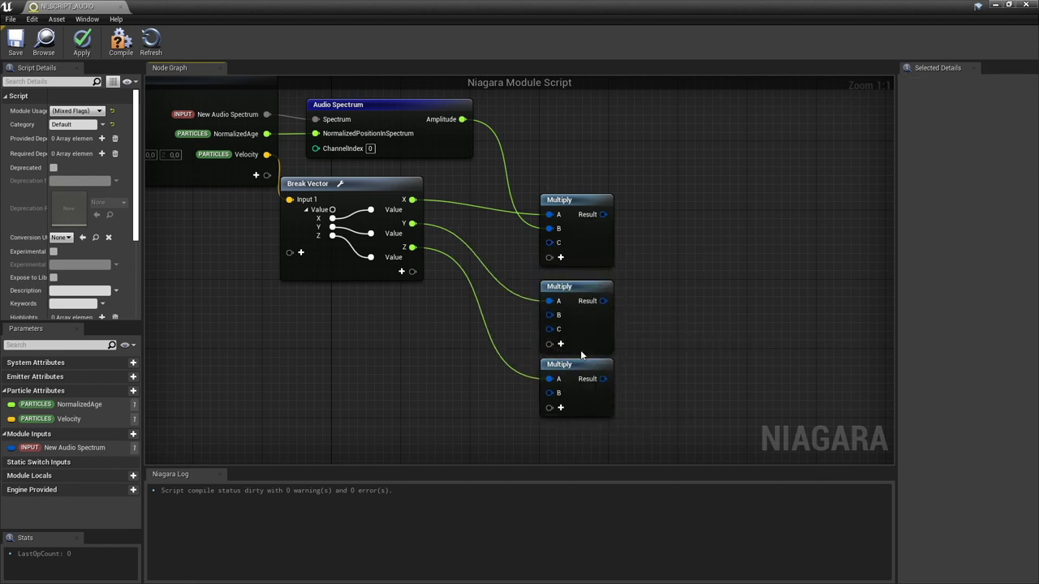
{"action": "left_click", "coordinate": [560, 407]}
{"action": "left_click", "coordinate": [583, 426]}
Wire Amplitude into the B input of the middle and bottom Multiply nodes.
{"action": "right_click_drag", "start_coordinate": [396, 111], "coordinate": [429, 151]}
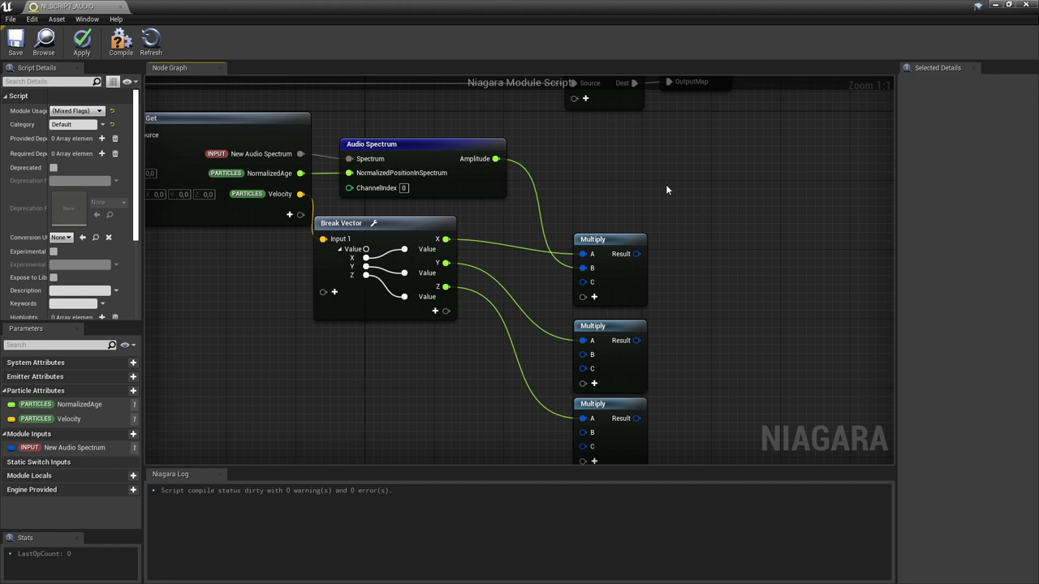
{"action": "right_click_drag", "start_coordinate": [662, 182], "coordinate": [657, 167]}
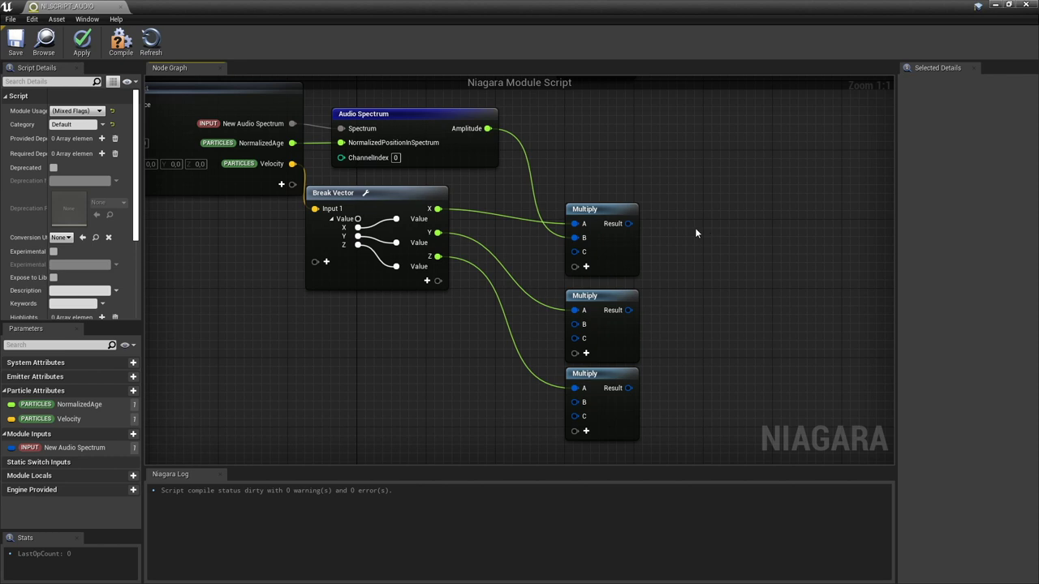
{"action": "right_click_drag", "start_coordinate": [696, 233], "coordinate": [673, 211]}
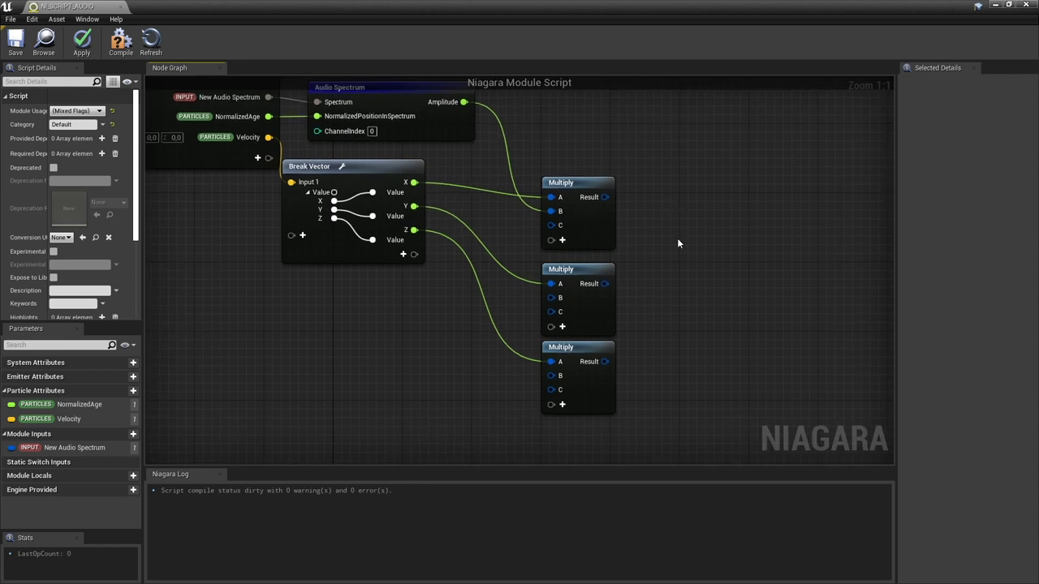
{"action": "left_click_drag", "start_coordinate": [463, 101], "coordinate": [552, 298]}
{"action": "left_click_drag", "start_coordinate": [463, 101], "coordinate": [554, 379]}
{"action": "right_click_drag", "start_coordinate": [666, 355], "coordinate": [652, 281]}
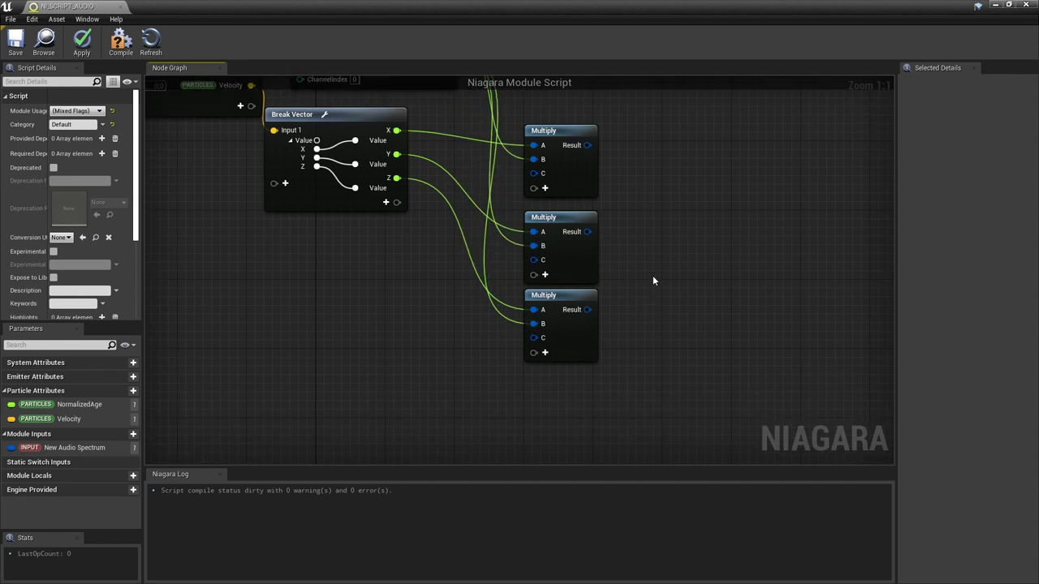
{"action": "right_click", "coordinate": [451, 367]}
Add a Make float node with value 1.6.
{"action": "type", "text": "make float"}
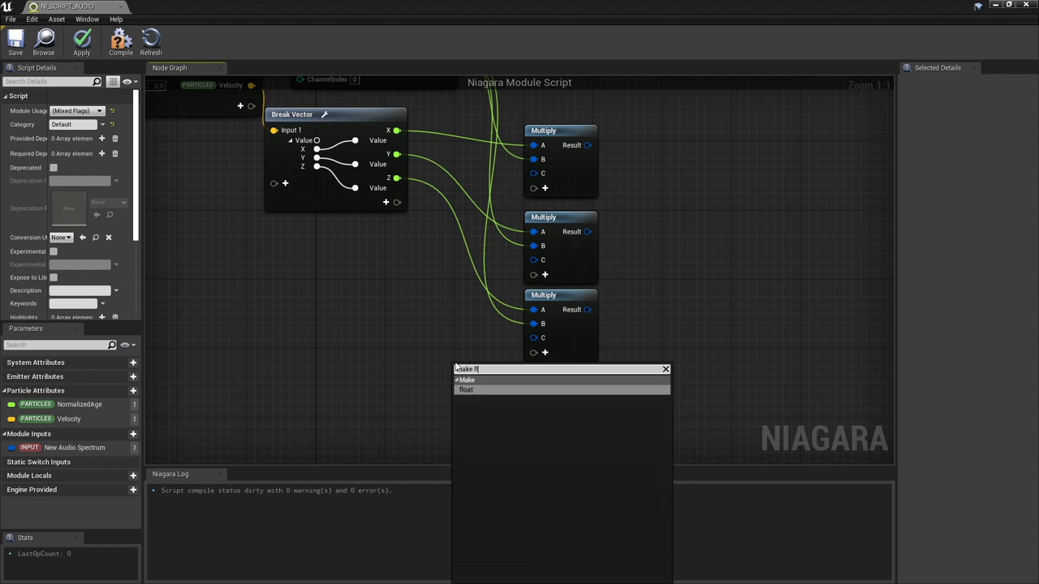
{"action": "key", "text": "Return"}
{"action": "left_click_drag", "start_coordinate": [531, 373], "coordinate": [437, 365]}
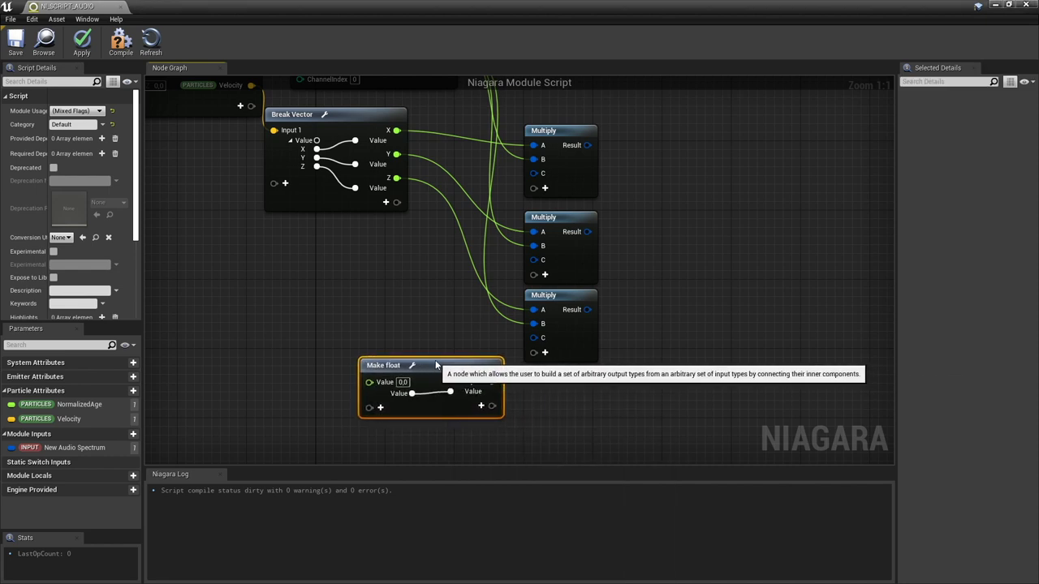
{"action": "left_click", "coordinate": [402, 298]}
{"action": "left_click_drag", "start_coordinate": [383, 365], "coordinate": [374, 348]}
{"action": "left_click", "coordinate": [394, 364]}
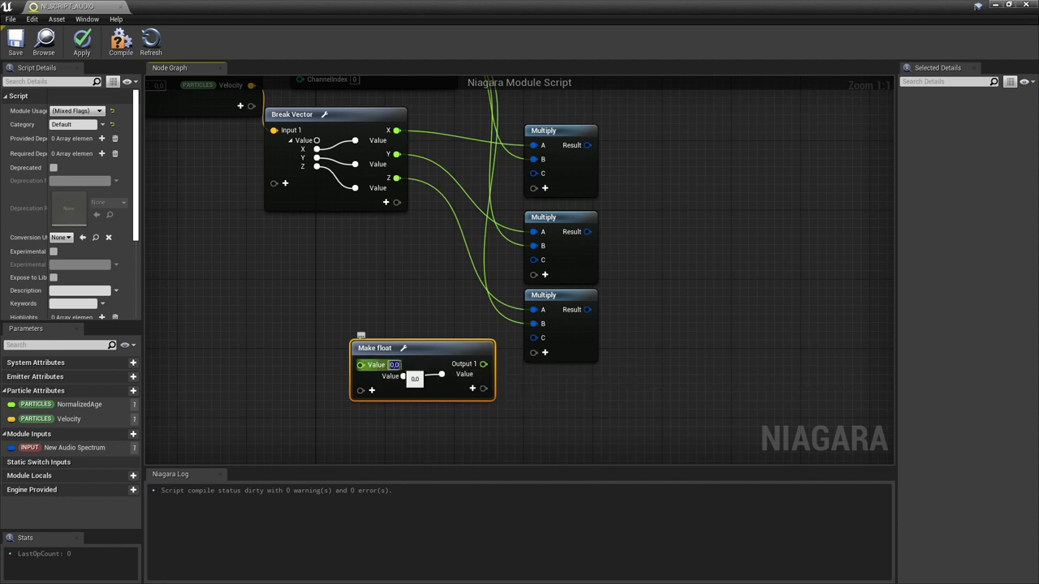
{"action": "left_click", "coordinate": [364, 310]}
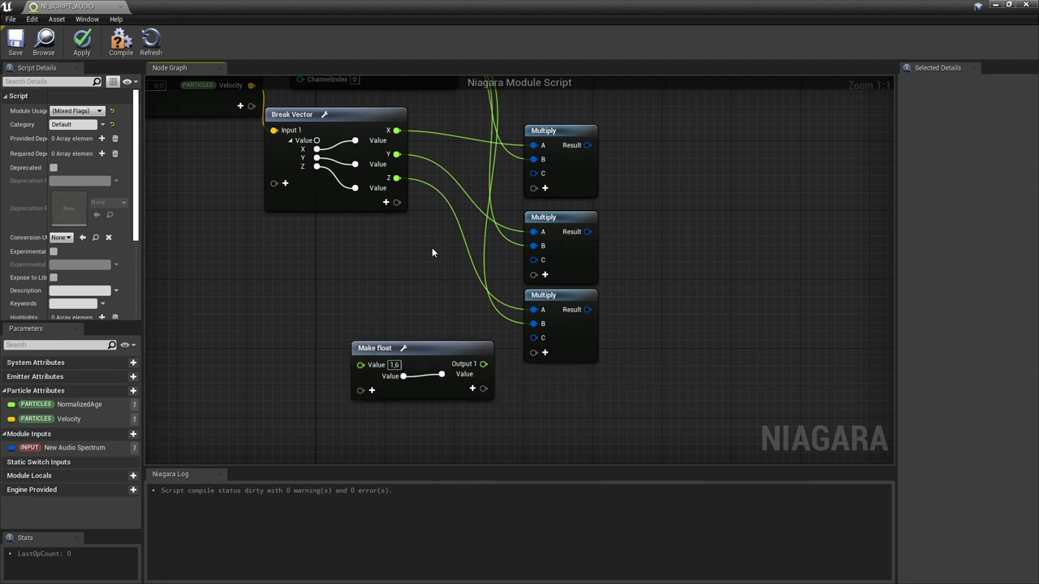
Connect the 1.6 constant to the Multiply nodes' C inputs.
{"action": "left_click_drag", "start_coordinate": [483, 363], "coordinate": [535, 175]}
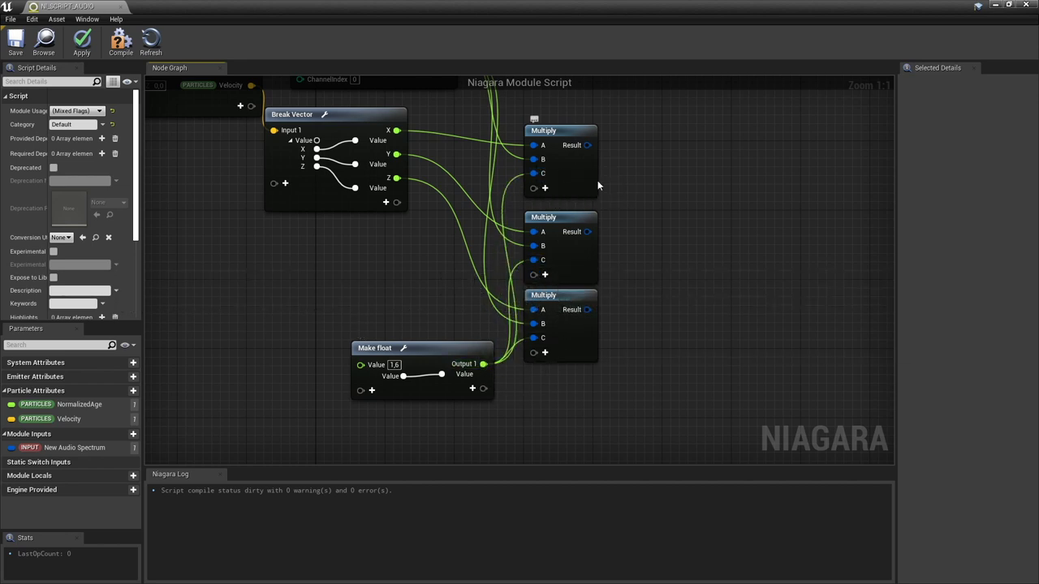
{"action": "right_click_drag", "start_coordinate": [719, 290], "coordinate": [583, 320]}
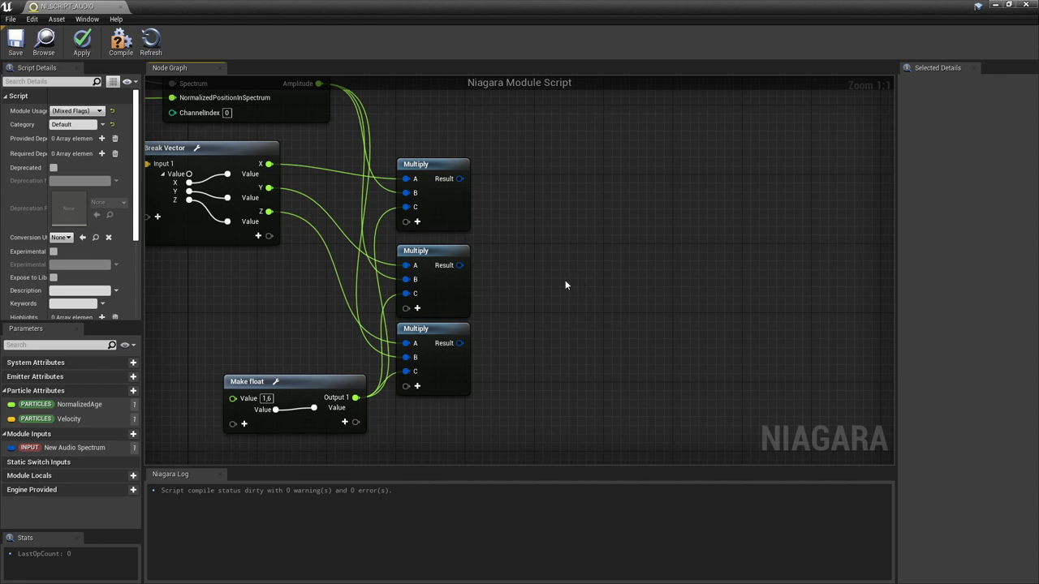
{"action": "right_click_drag", "start_coordinate": [541, 292], "coordinate": [634, 291]}
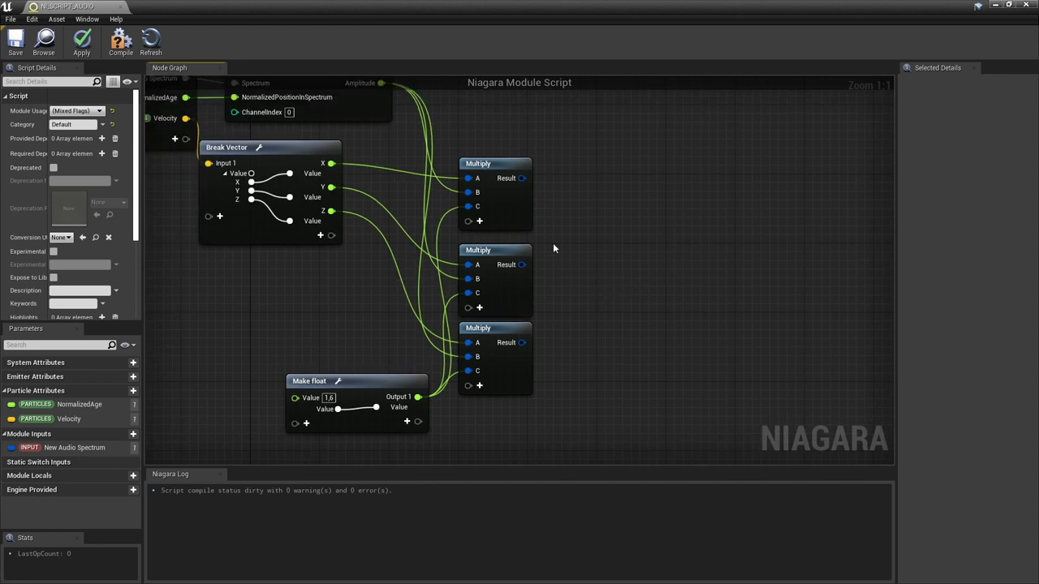
{"action": "left_click_drag", "start_coordinate": [524, 177], "coordinate": [580, 178]}
Add an Add node after each of the three Multiply results and align them.
{"action": "type", "text": "a"}
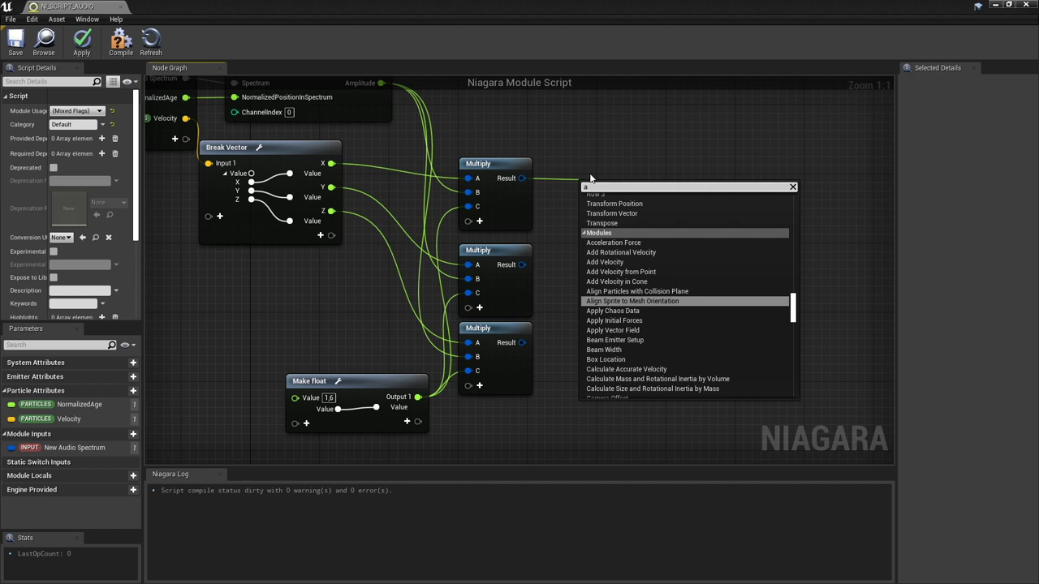
{"action": "type", "text": "dd"}
{"action": "key", "text": "Return"}
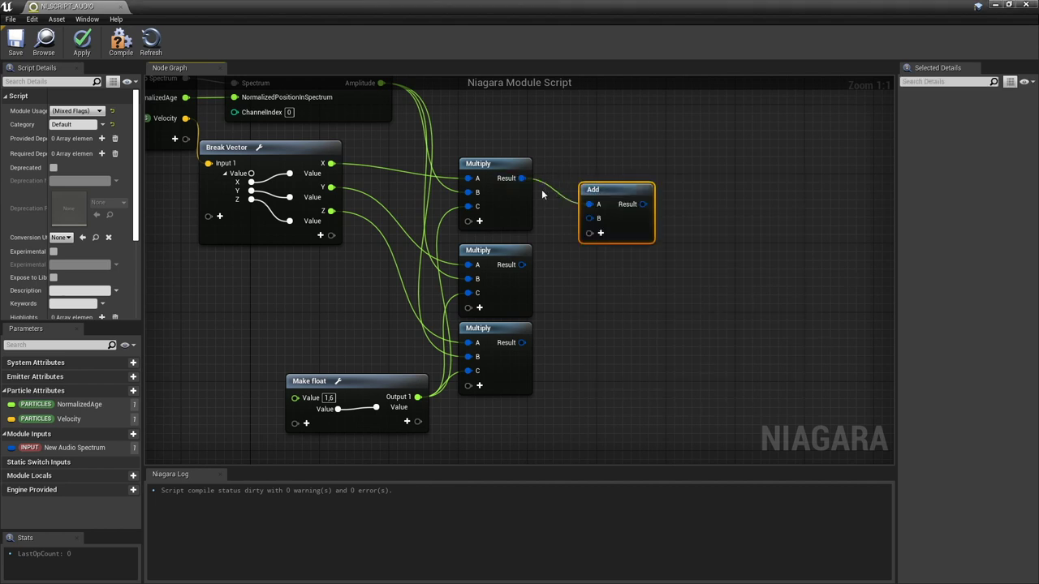
{"action": "left_click_drag", "start_coordinate": [608, 189], "coordinate": [608, 164]}
{"action": "left_click", "coordinate": [536, 265]}
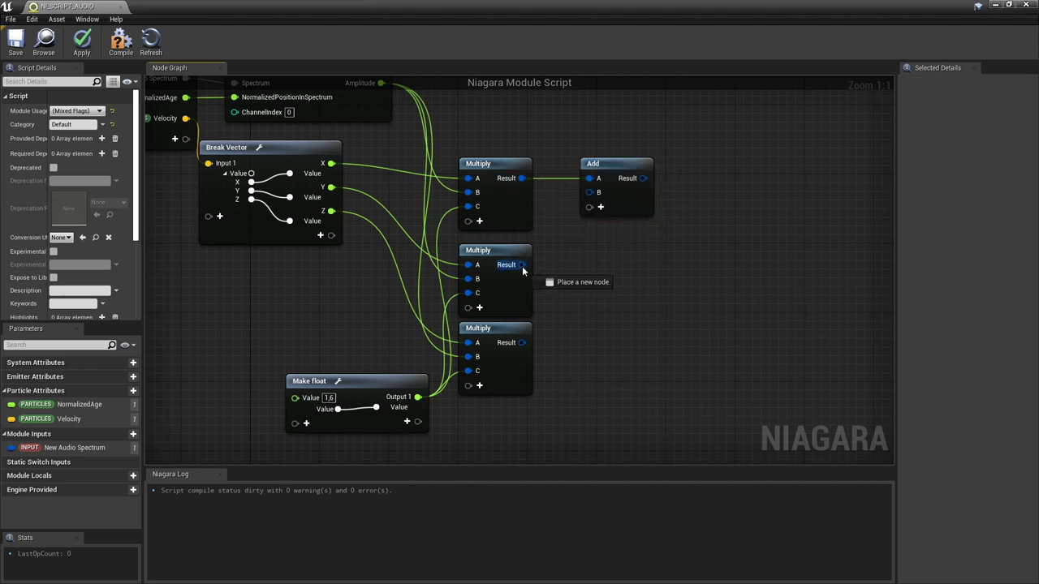
{"action": "left_click_drag", "start_coordinate": [522, 271], "coordinate": [617, 245]}
{"action": "type", "text": "add"}
{"action": "key", "text": "Return"}
{"action": "left_click_drag", "start_coordinate": [522, 342], "coordinate": [612, 342]}
{"action": "type", "text": "add"}
{"action": "key", "text": "Return"}
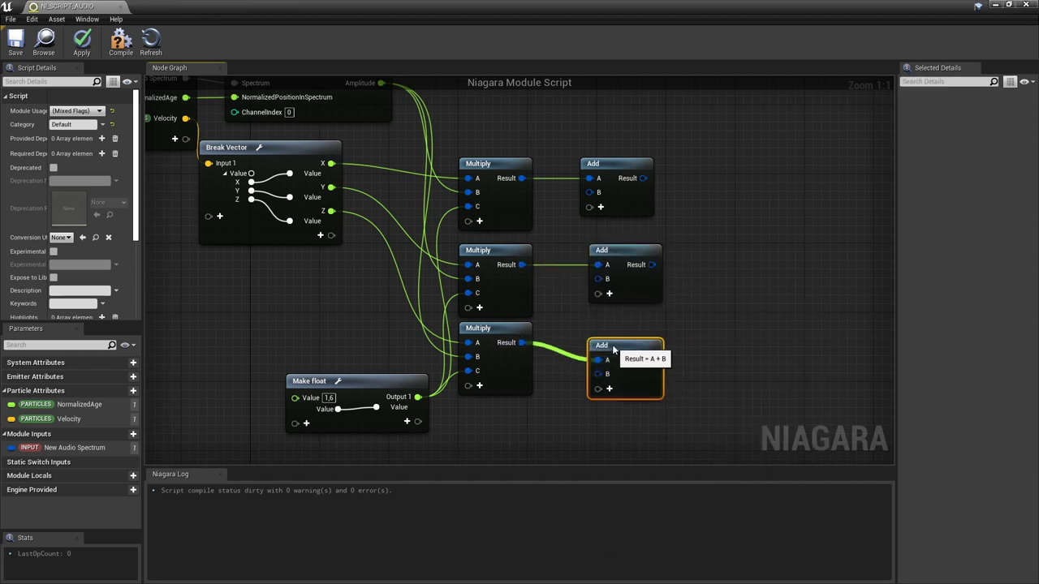
{"action": "left_click", "coordinate": [612, 408]}
{"action": "right_click_drag", "start_coordinate": [498, 455], "coordinate": [504, 352]}
Add a 1.0 float constant and wire it to the B input of all three Add nodes.
{"action": "right_click", "coordinate": [505, 352]}
{"action": "type", "text": "reroute"}
{"action": "key", "text": "Return"}
{"action": "left_click", "coordinate": [551, 373]}
{"action": "left_click_drag", "start_coordinate": [572, 378], "coordinate": [495, 394]}
{"action": "left_click_drag", "start_coordinate": [563, 391], "coordinate": [604, 263]}
{"action": "left_click_drag", "start_coordinate": [563, 391], "coordinate": [606, 177]}
{"action": "right_click_drag", "start_coordinate": [573, 387], "coordinate": [528, 428]}
{"action": "left_click_drag", "start_coordinate": [529, 428], "coordinate": [559, 132]}
Move Map Set and Output Module further right.
{"action": "right_click_drag", "start_coordinate": [674, 184], "coordinate": [602, 201]}
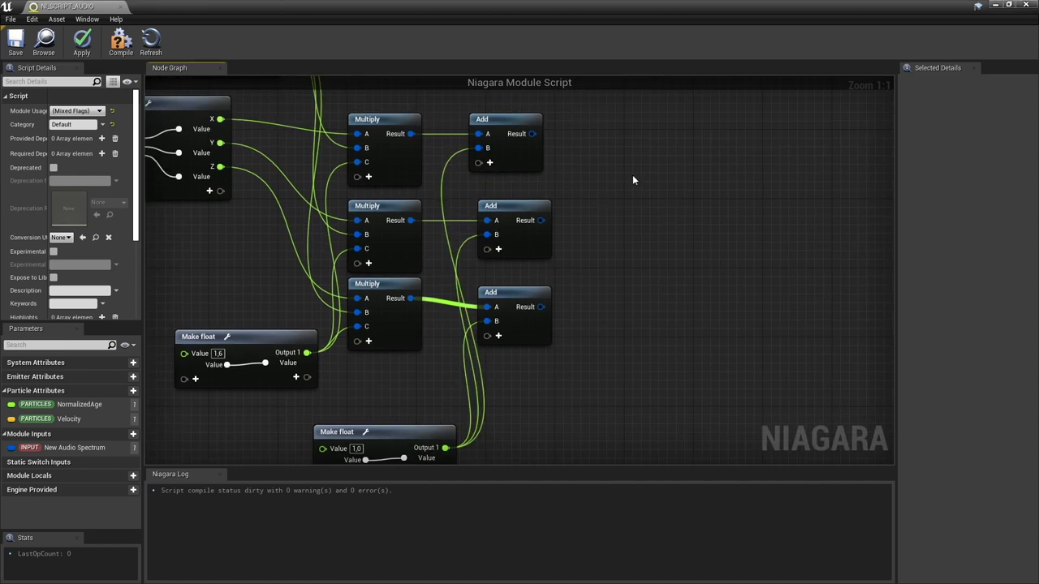
{"action": "right_click_drag", "start_coordinate": [632, 174], "coordinate": [572, 227]}
{"action": "scroll", "coordinate": [572, 227], "scroll_direction": "down", "scroll_amount": 3}
{"action": "right_click_drag", "start_coordinate": [339, 85], "coordinate": [401, 121]}
{"action": "left_click_drag", "start_coordinate": [423, 136], "coordinate": [626, 140]}
{"action": "right_click_drag", "start_coordinate": [647, 208], "coordinate": [596, 261]}
{"action": "scroll", "coordinate": [594, 262], "scroll_direction": "up", "scroll_amount": 3}
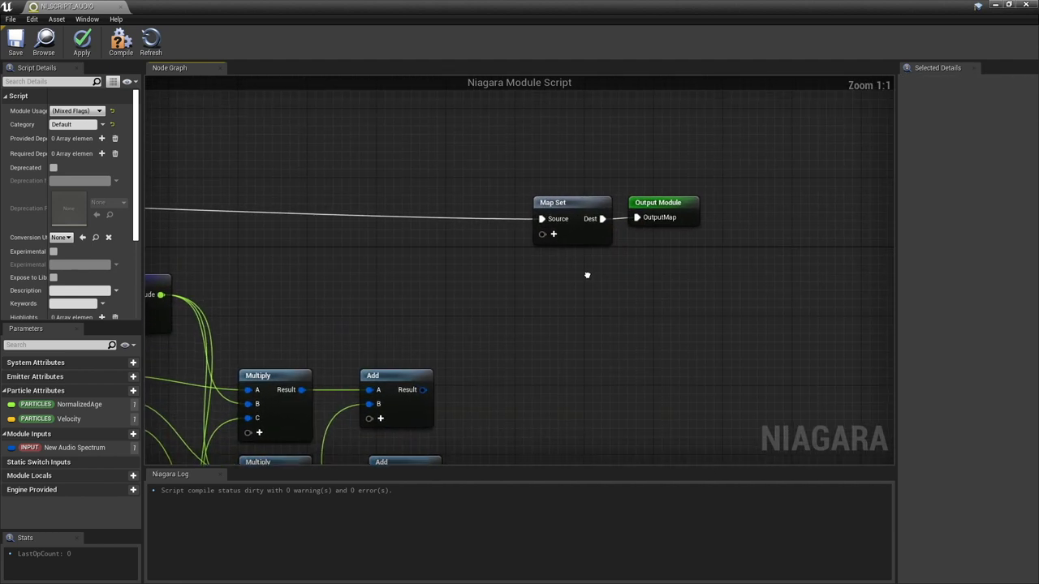
Add a particle Velocity output pin to the Map Set node.
{"action": "left_click", "coordinate": [555, 231]}
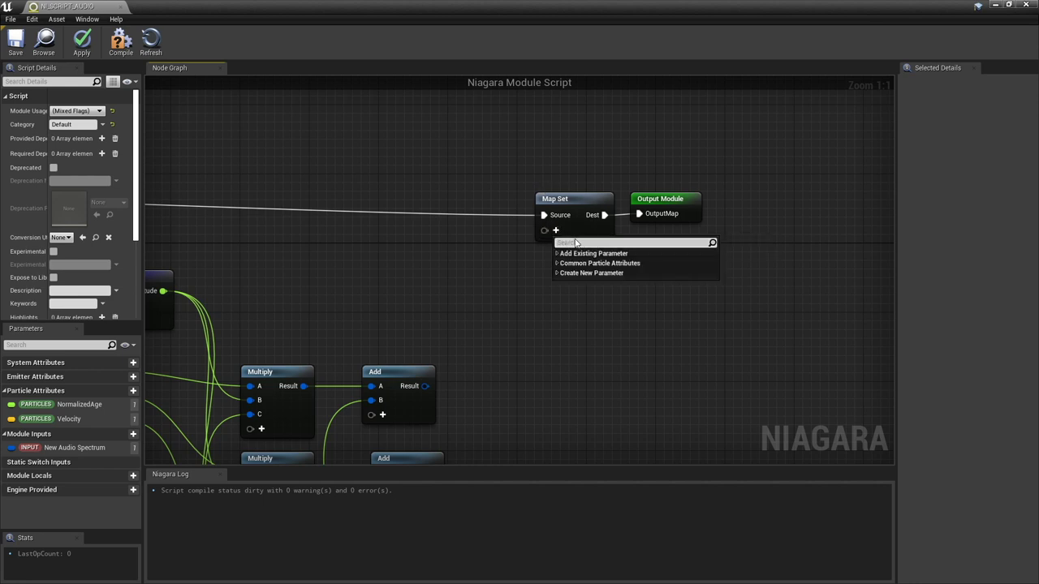
{"action": "type", "text": "vel"}
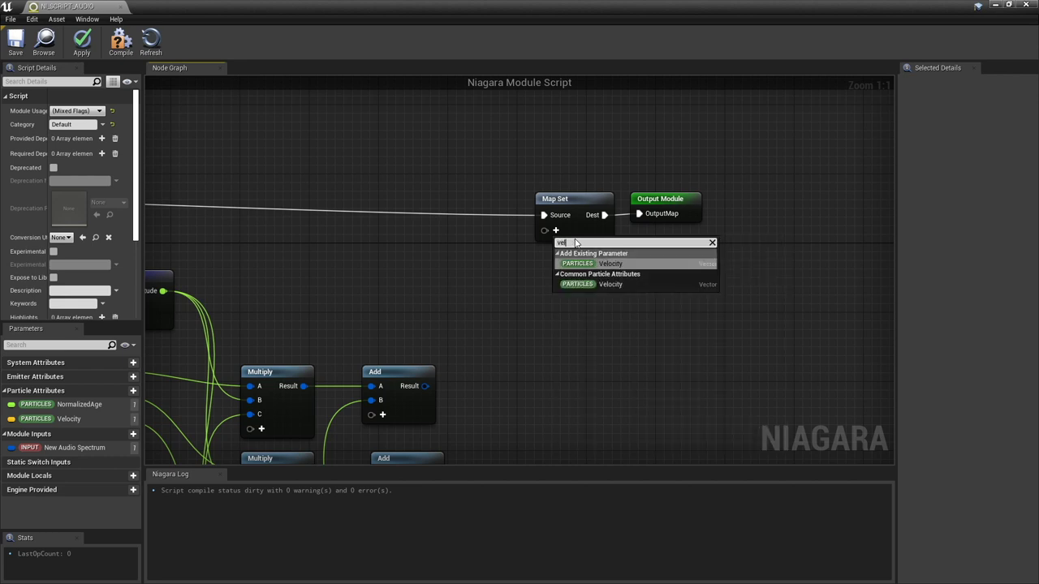
{"action": "key", "text": "Return"}
{"action": "left_click_drag", "start_coordinate": [682, 212], "coordinate": [724, 212]}
Create a Make Vector node feeding Map Set's Velocity input.
{"action": "left_click_drag", "start_coordinate": [544, 237], "coordinate": [542, 334]}
{"action": "type", "text": "make"}
{"action": "key", "text": "Down"}
{"action": "key", "text": "Down"}
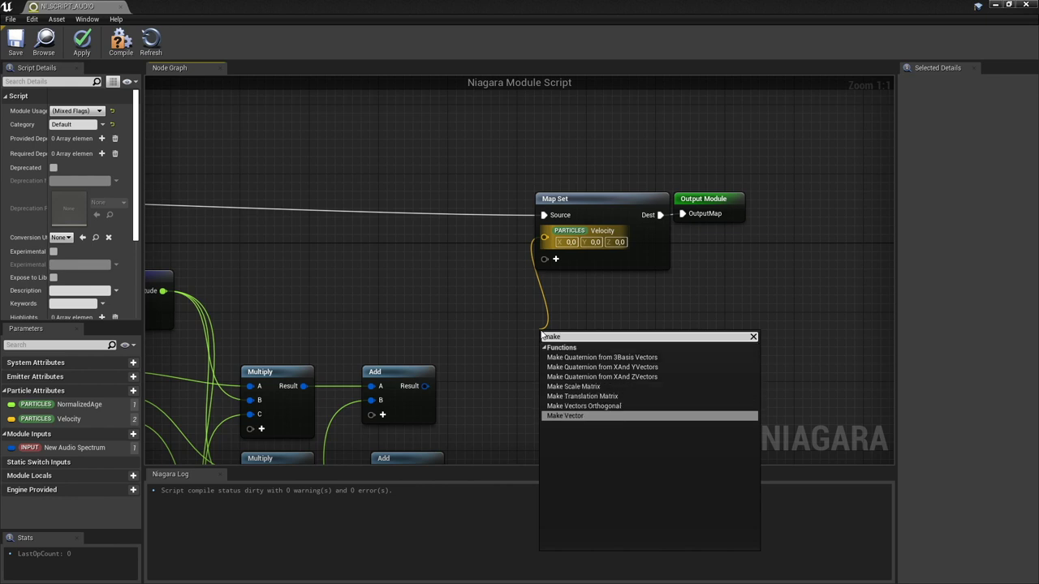
{"action": "key", "text": "Return"}
Wire the three Add results into Make Vector's X, Y and Z inputs.
{"action": "right_click_drag", "start_coordinate": [441, 349], "coordinate": [469, 203]}
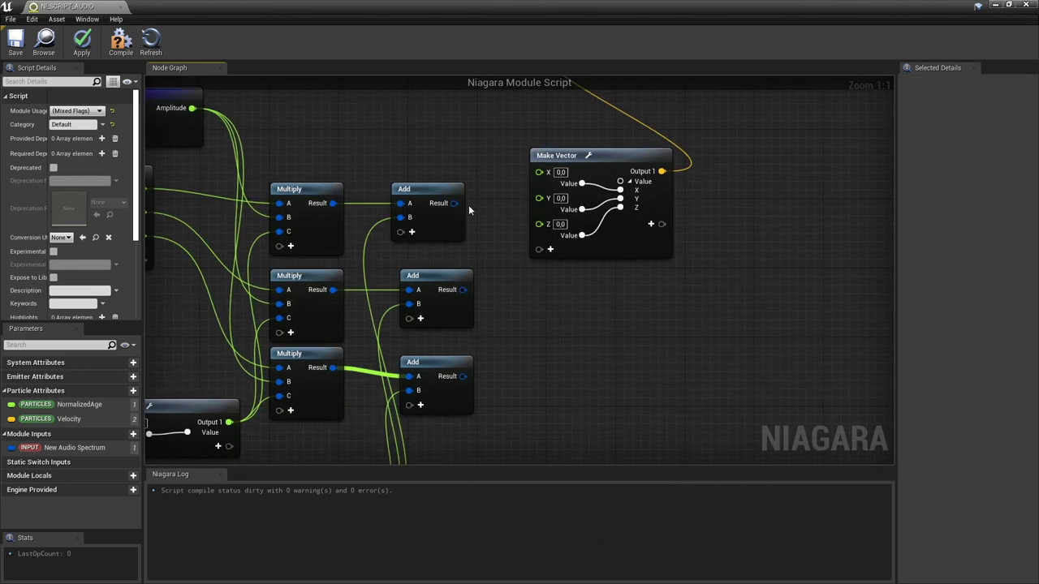
{"action": "left_click_drag", "start_coordinate": [475, 203], "coordinate": [540, 172]}
{"action": "left_click_drag", "start_coordinate": [462, 290], "coordinate": [539, 198]}
{"action": "left_click_drag", "start_coordinate": [463, 376], "coordinate": [539, 220]}
{"action": "scroll", "coordinate": [428, 150], "scroll_direction": "down", "scroll_amount": 5}
{"action": "scroll", "coordinate": [533, 189], "scroll_direction": "up", "scroll_amount": 2}
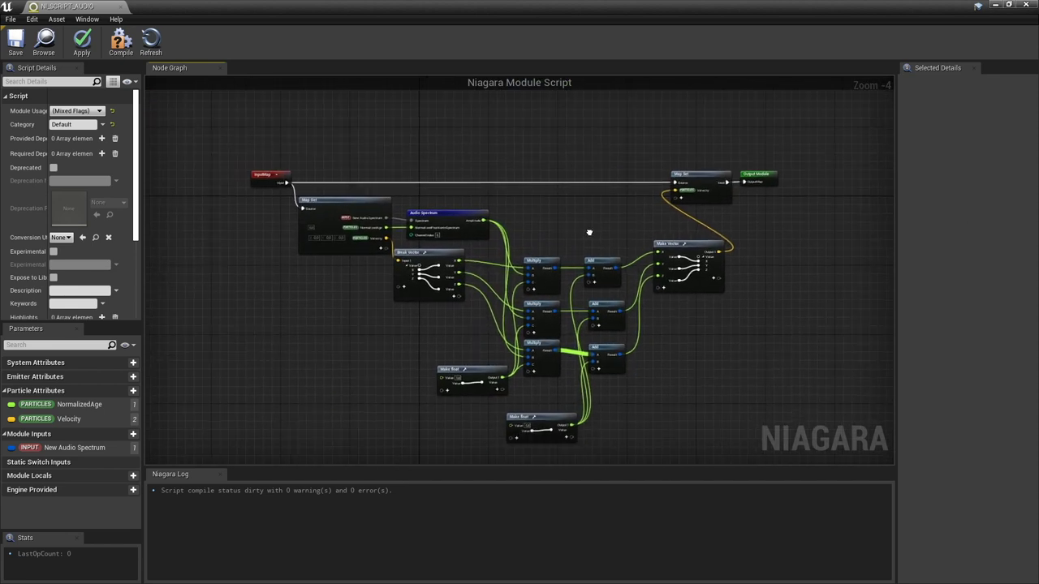
{"action": "scroll", "coordinate": [548, 173], "scroll_direction": "down", "scroll_amount": 2}
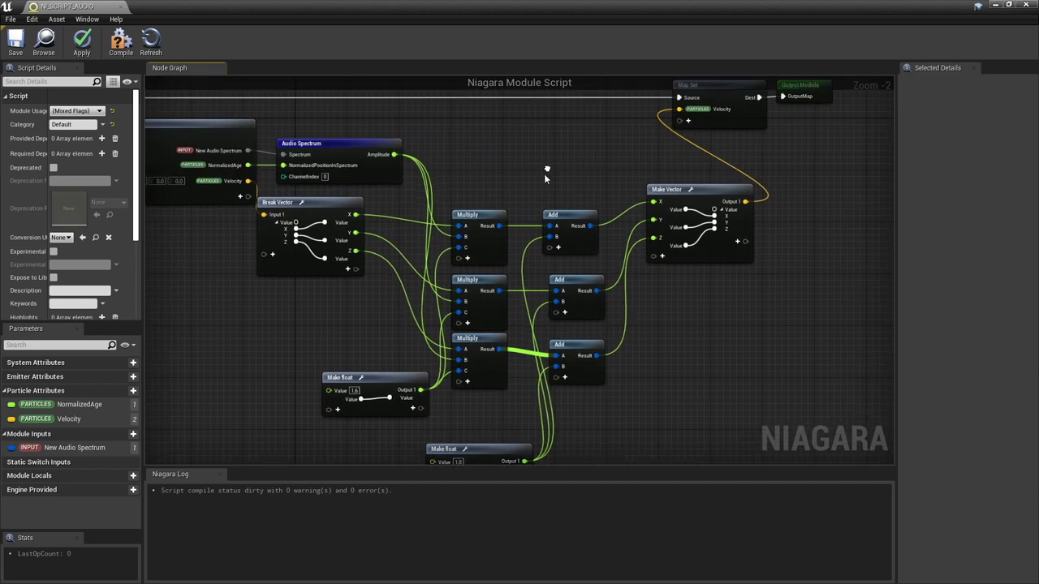
{"action": "scroll", "coordinate": [548, 173], "scroll_direction": "up", "scroll_amount": 1}
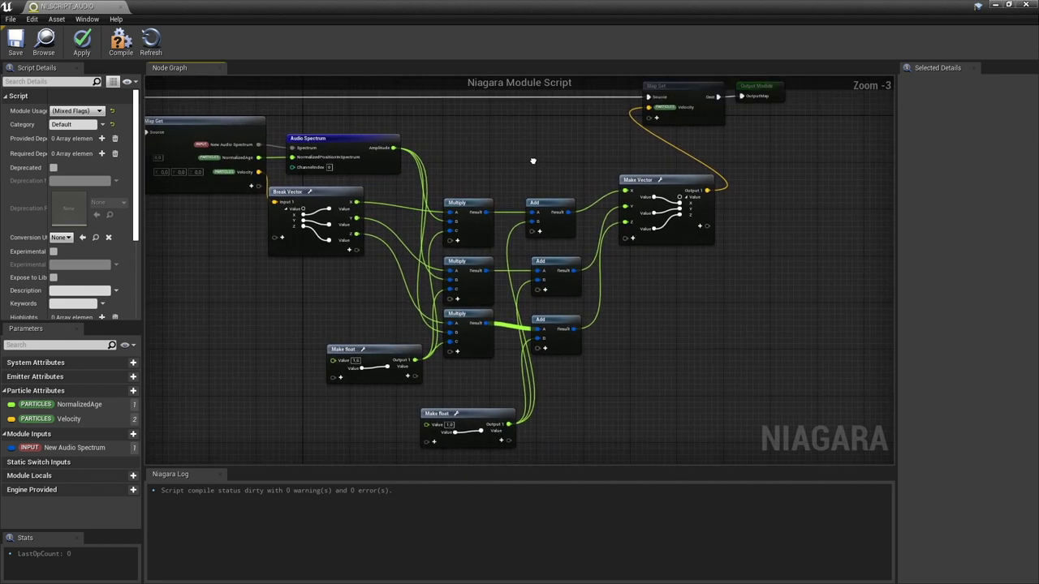
Save the module script and add the NI SCRIPT AUDIO module to Particle Update.
{"action": "left_click", "coordinate": [15, 41]}
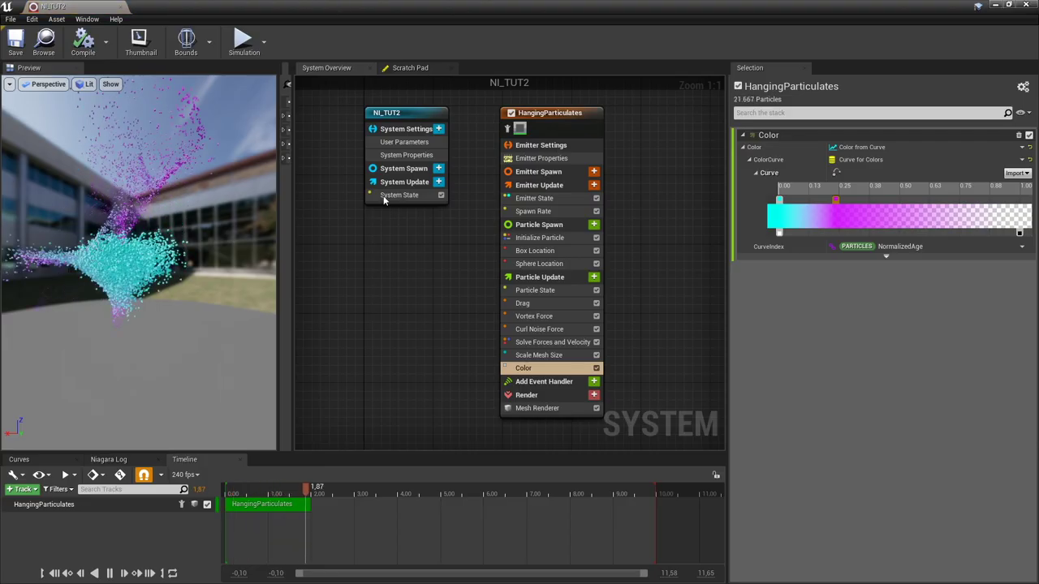
{"action": "right_click_drag", "start_coordinate": [512, 288], "coordinate": [437, 261]}
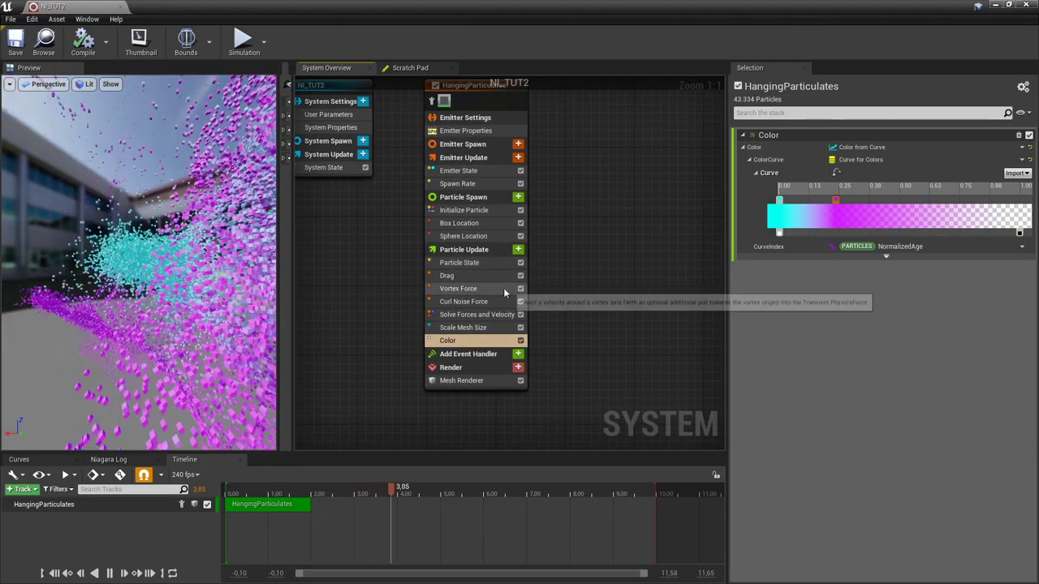
{"action": "left_click", "coordinate": [518, 249]}
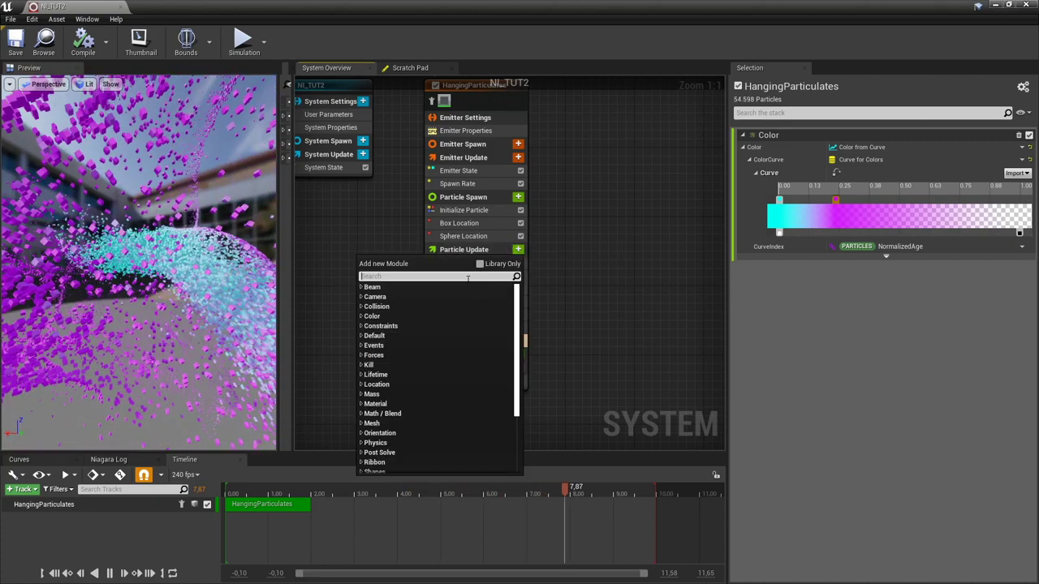
{"action": "type", "text": "tut"}
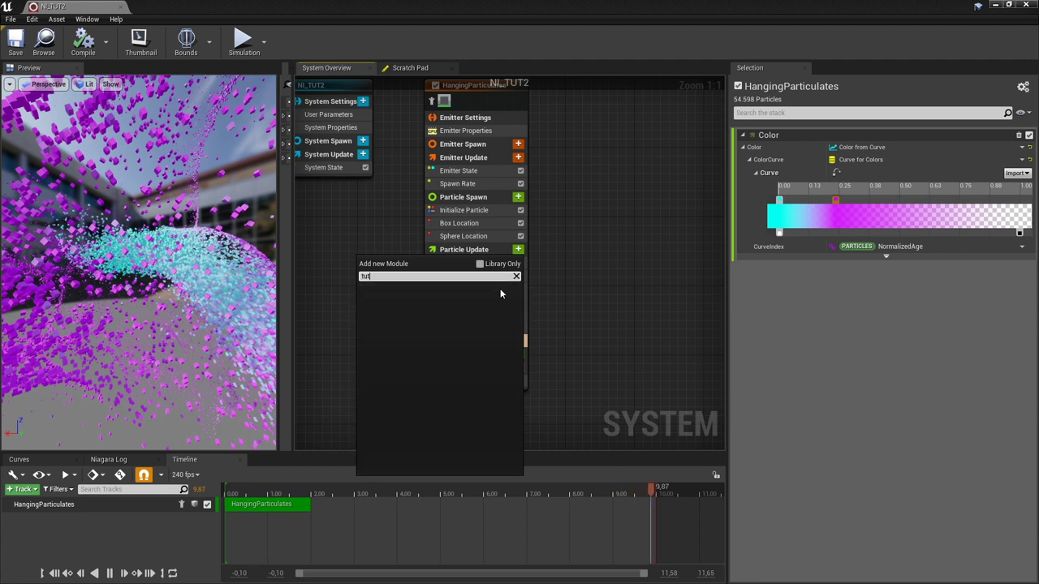
{"action": "key", "text": "BackSpace"}
{"action": "key", "text": "BackSpace"}
{"action": "key", "text": "BackSpace"}
{"action": "type", "text": "audio"}
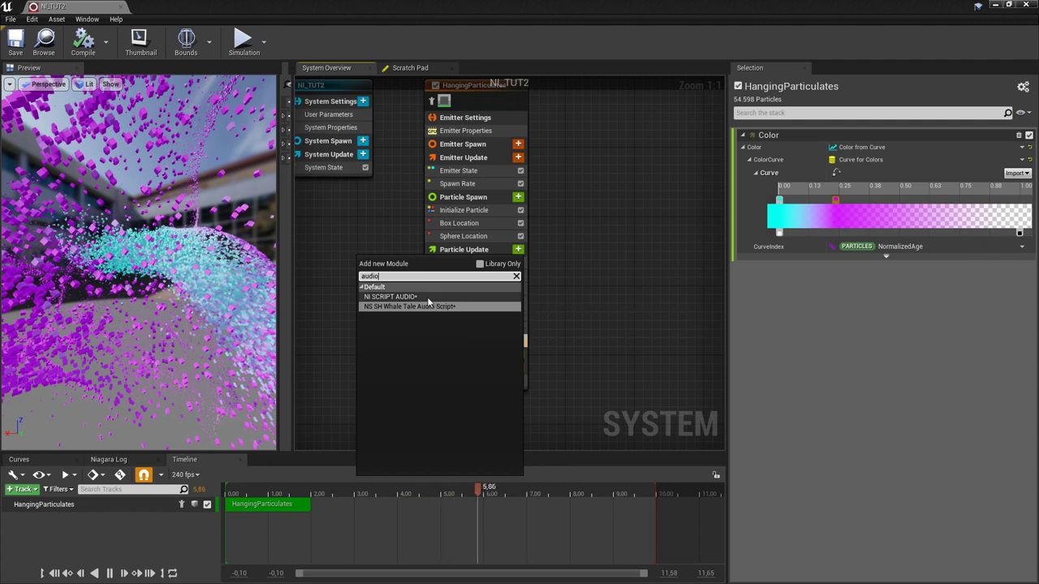
{"action": "left_click", "coordinate": [427, 297]}
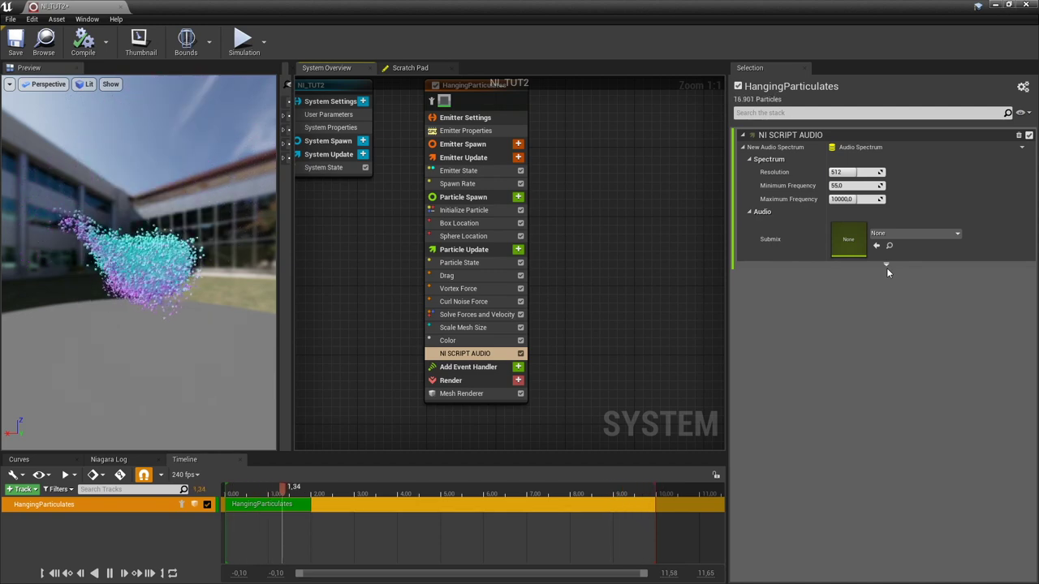
Set the Audio Spectrum submix to MasterSubmixDefault and save the particle system.
{"action": "left_click", "coordinate": [911, 234]}
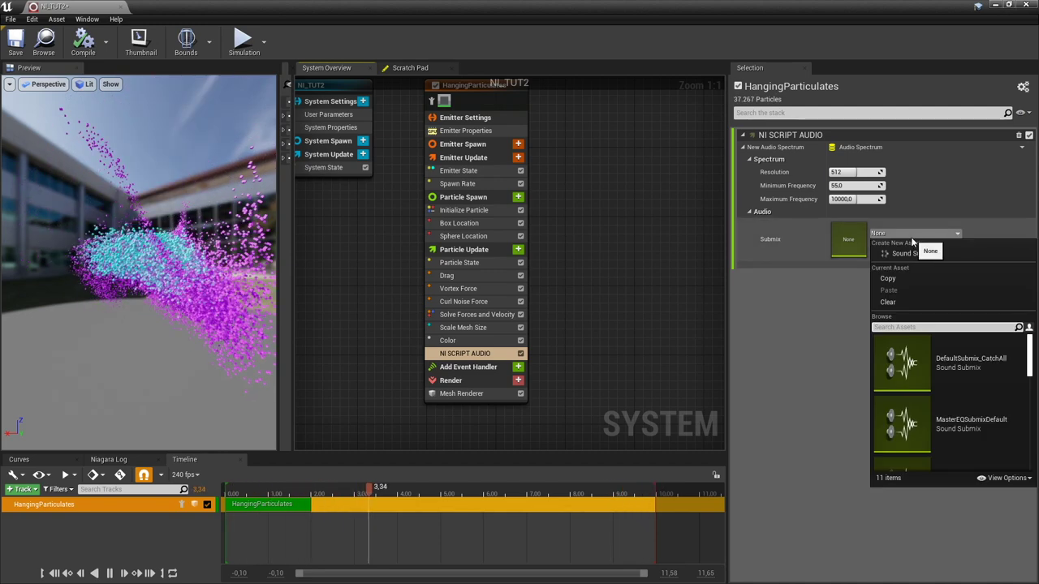
{"action": "type", "text": "master"}
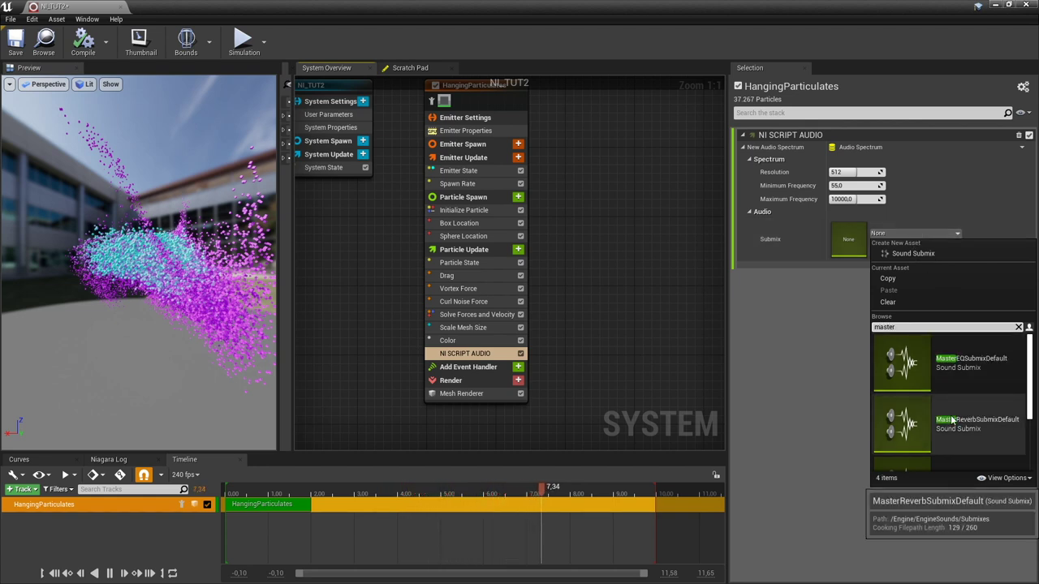
{"action": "scroll", "coordinate": [958, 398], "scroll_direction": "down", "scroll_amount": 3}
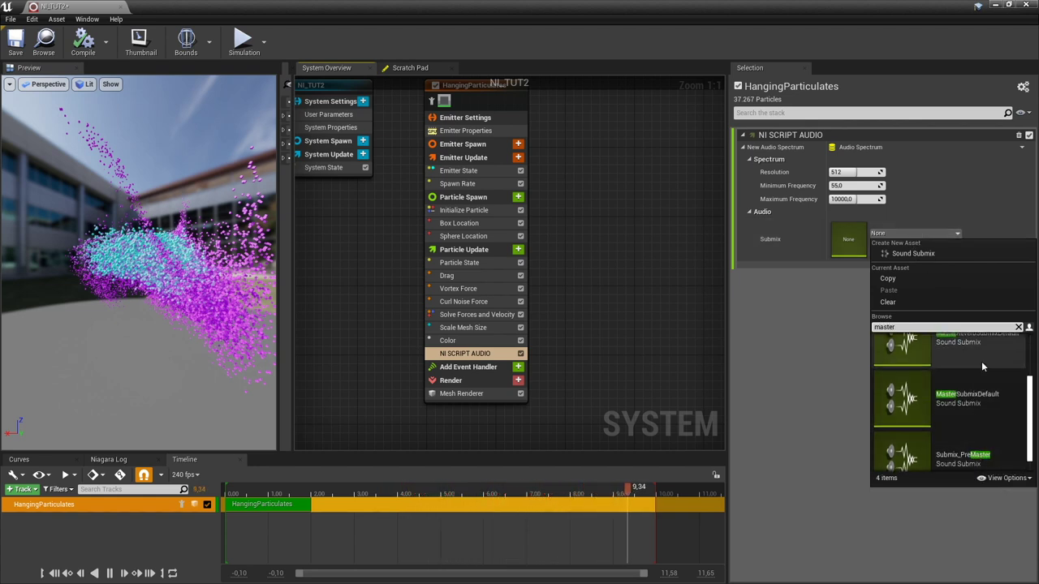
{"action": "left_click", "coordinate": [965, 398]}
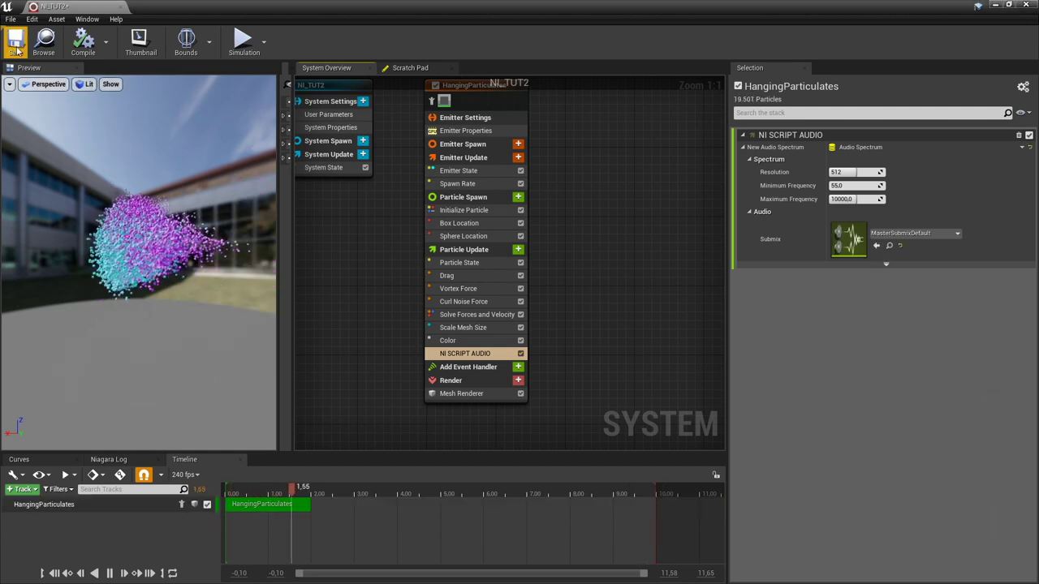
{"action": "left_click", "coordinate": [16, 47]}
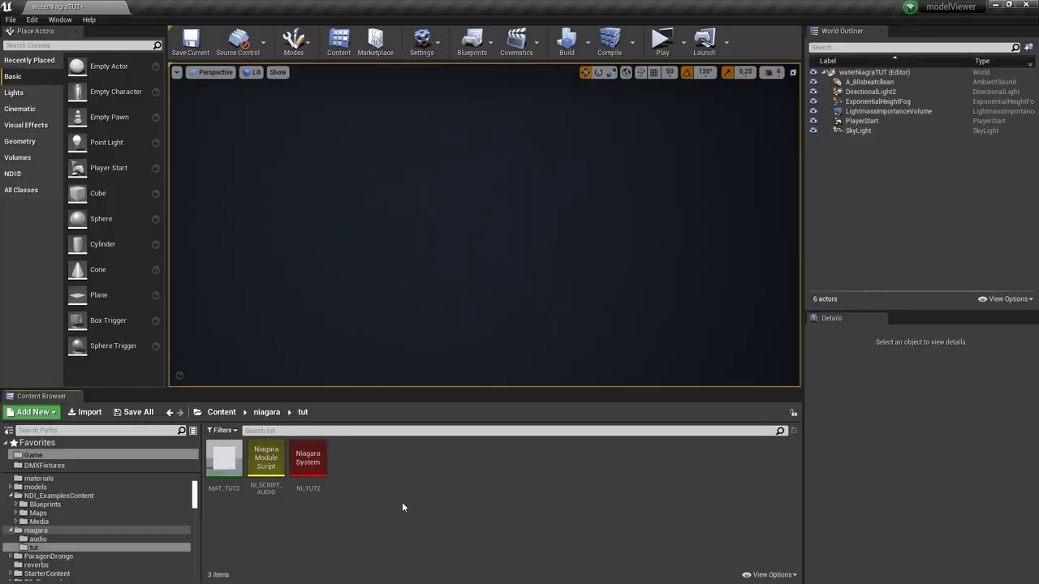
Drop the NI_TUT2 particle system into the level and reselect its actor.
{"action": "left_click_drag", "start_coordinate": [316, 459], "coordinate": [366, 334]}
{"action": "left_click_drag", "start_coordinate": [471, 235], "coordinate": [471, 234]}
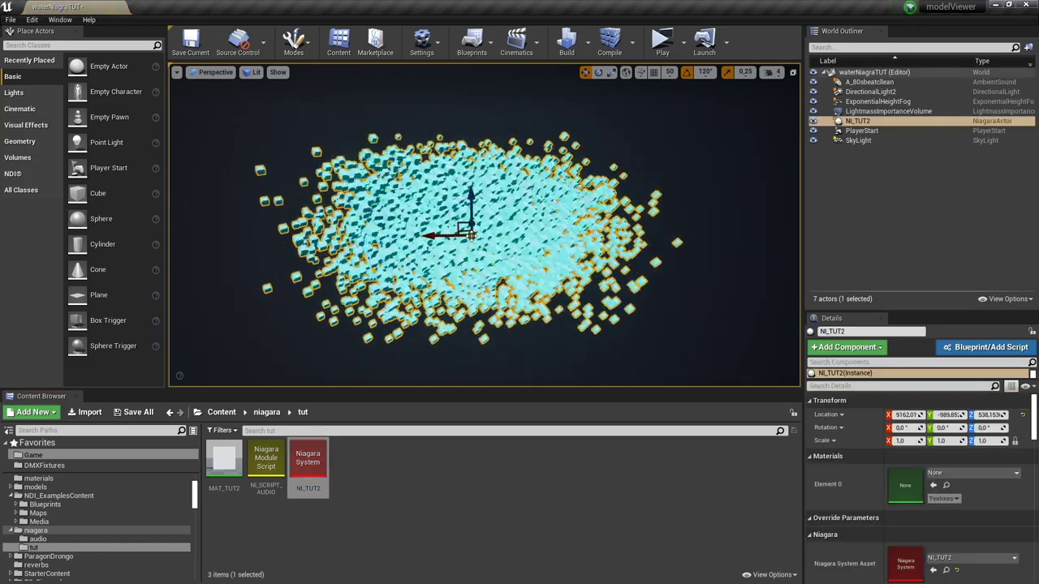
{"action": "left_click", "coordinate": [465, 234]}
{"action": "left_click", "coordinate": [467, 245]}
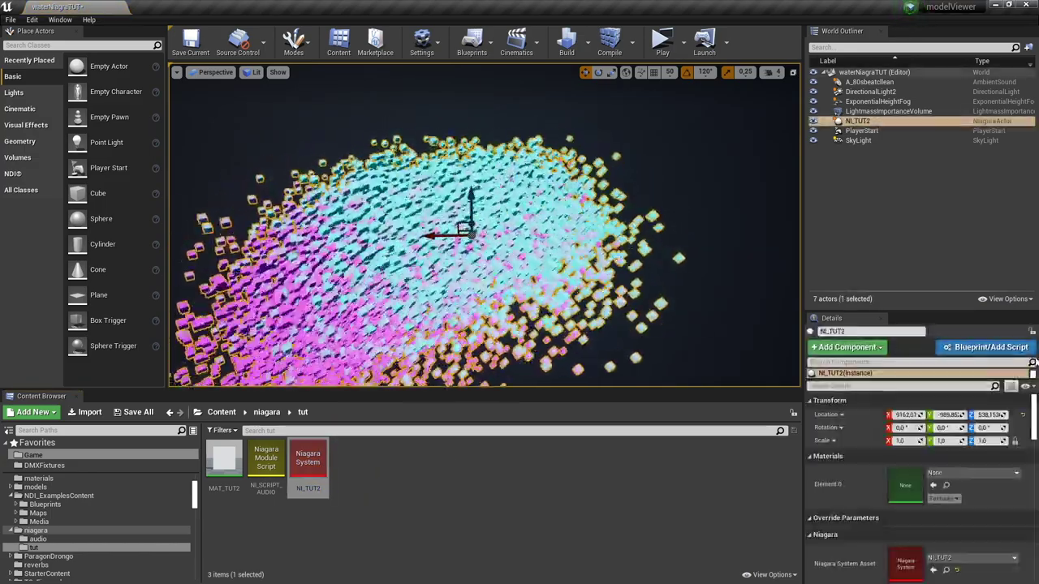
Turn on Cast Shadow for NI_TUT2 through a 'cast' search in Details.
{"action": "left_click", "coordinate": [945, 386]}
{"action": "type", "text": "cast"}
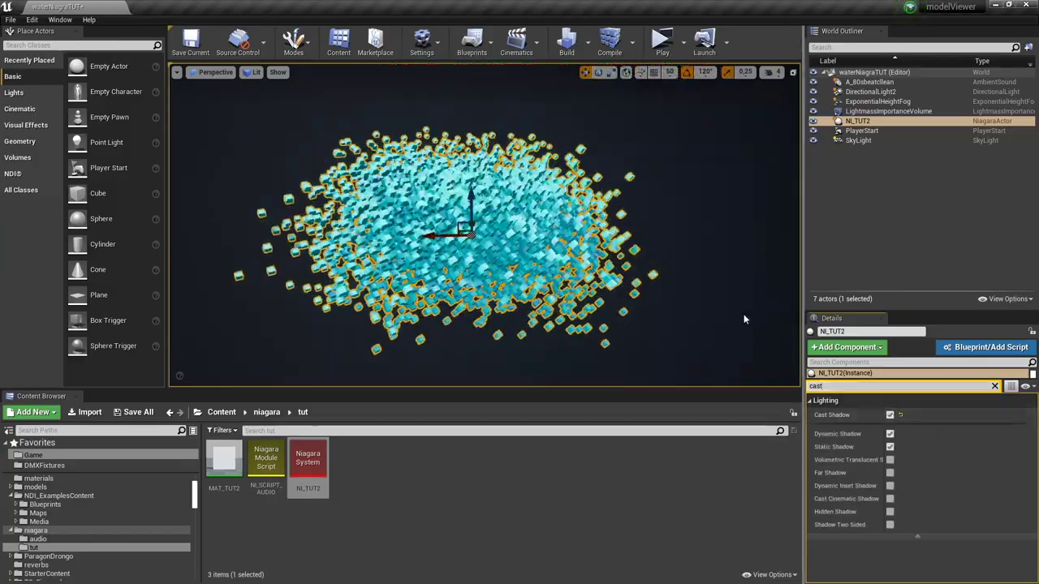
{"action": "left_click", "coordinate": [747, 312]}
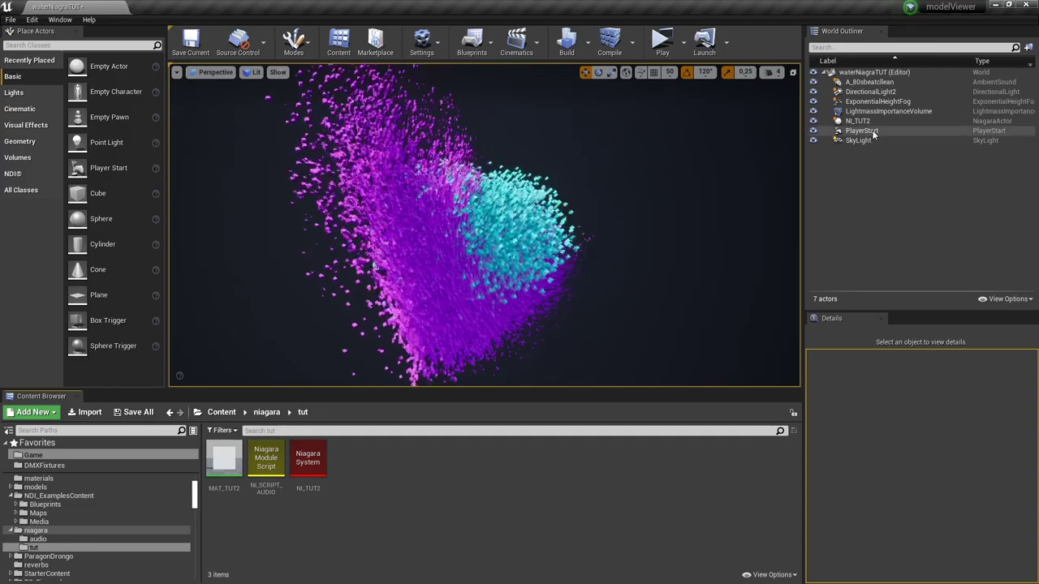
{"action": "left_click", "coordinate": [221, 412]}
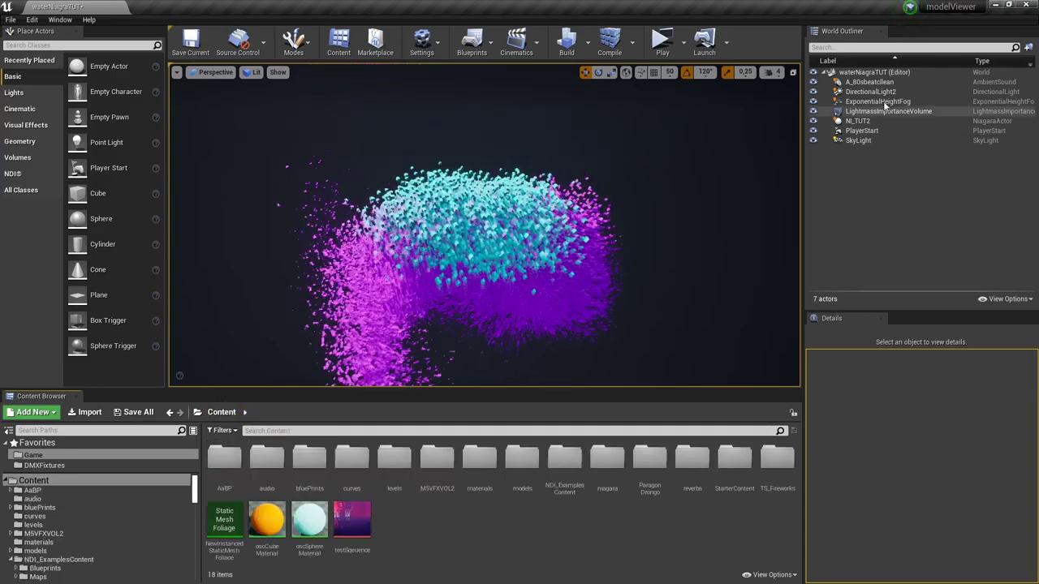
Replace the A_80sbeatclean sound actor with a fresh one found by searching 'beat'.
{"action": "left_click", "coordinate": [869, 82]}
{"action": "key", "text": "Delete"}
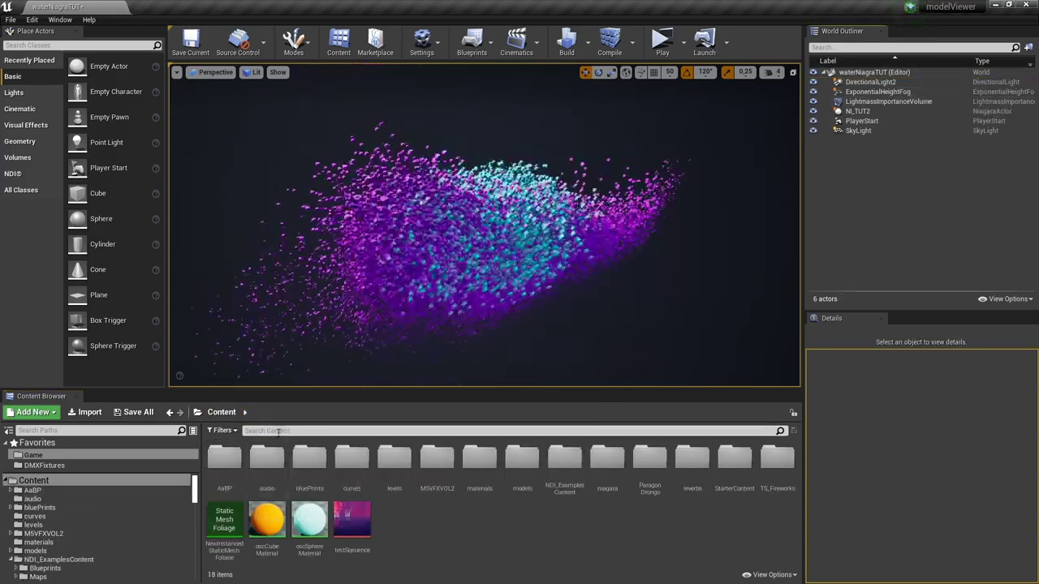
{"action": "left_click", "coordinate": [292, 431]}
{"action": "type", "text": "beat"}
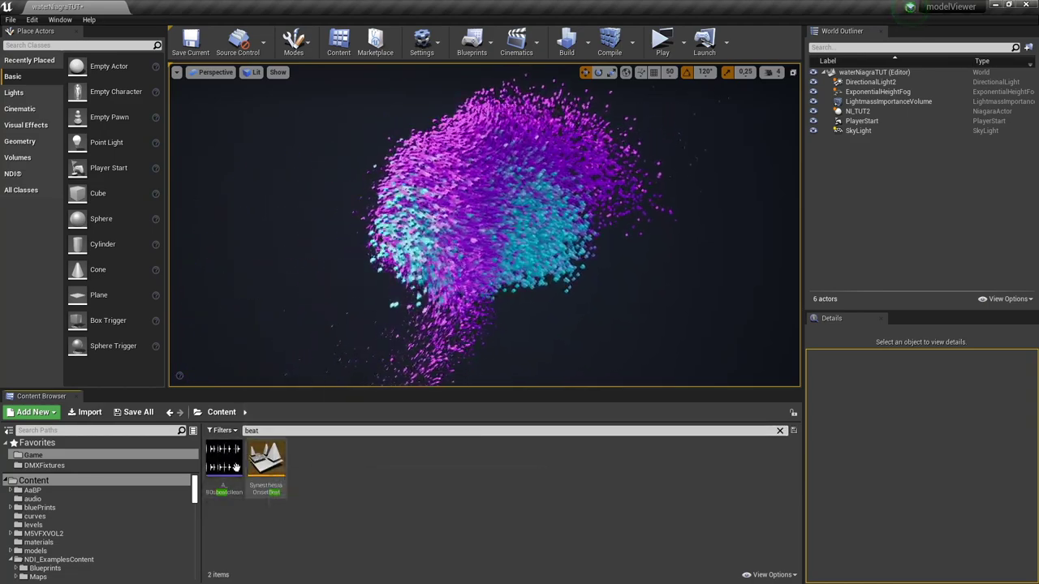
{"action": "left_click_drag", "start_coordinate": [235, 467], "coordinate": [683, 309]}
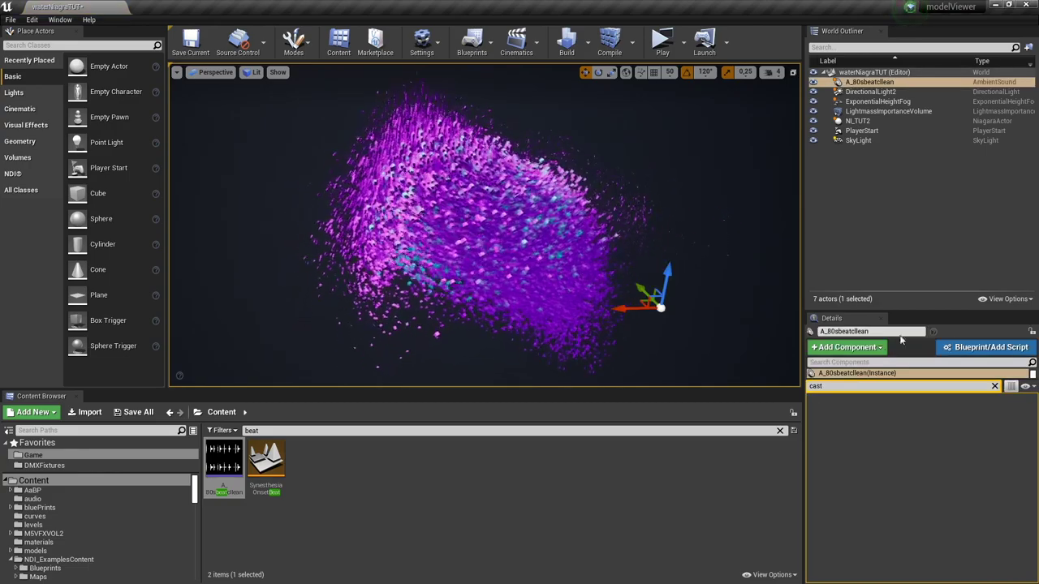
Play the A_80sbeatclean ambient sound from its Sound details.
{"action": "left_click", "coordinate": [994, 386]}
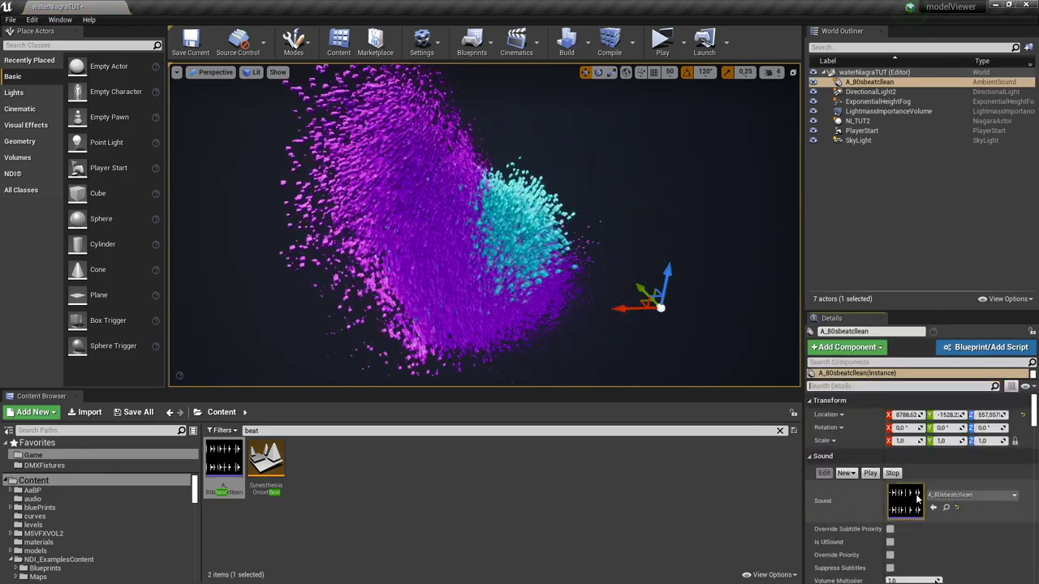
{"action": "left_click", "coordinate": [870, 473]}
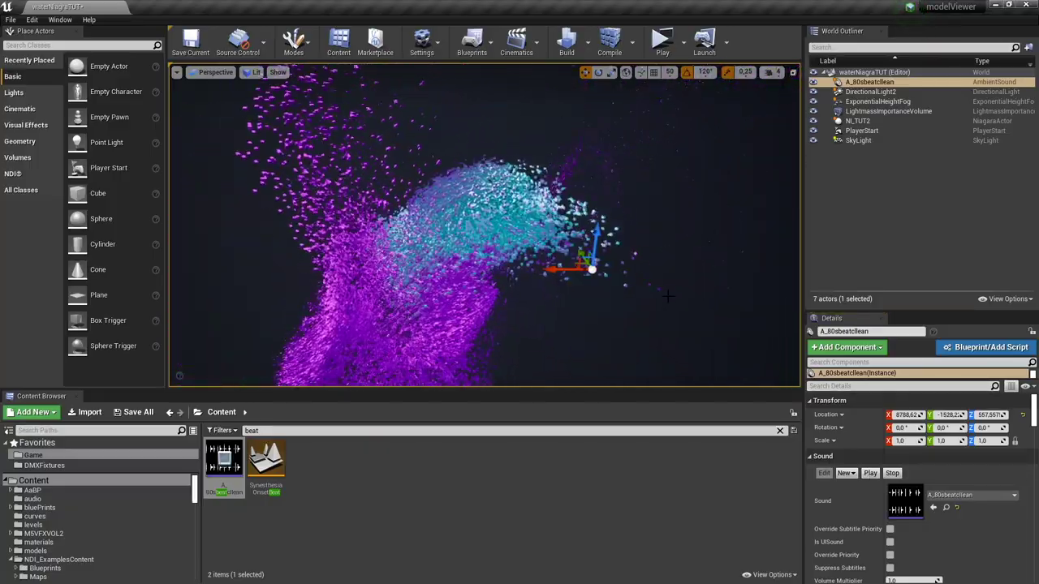
{"action": "left_click", "coordinate": [631, 308]}
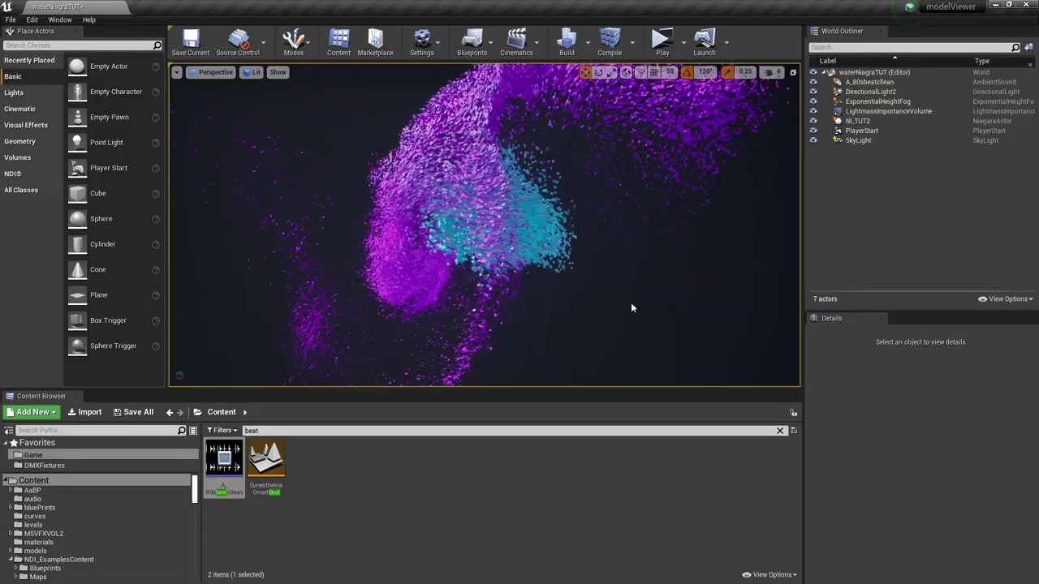